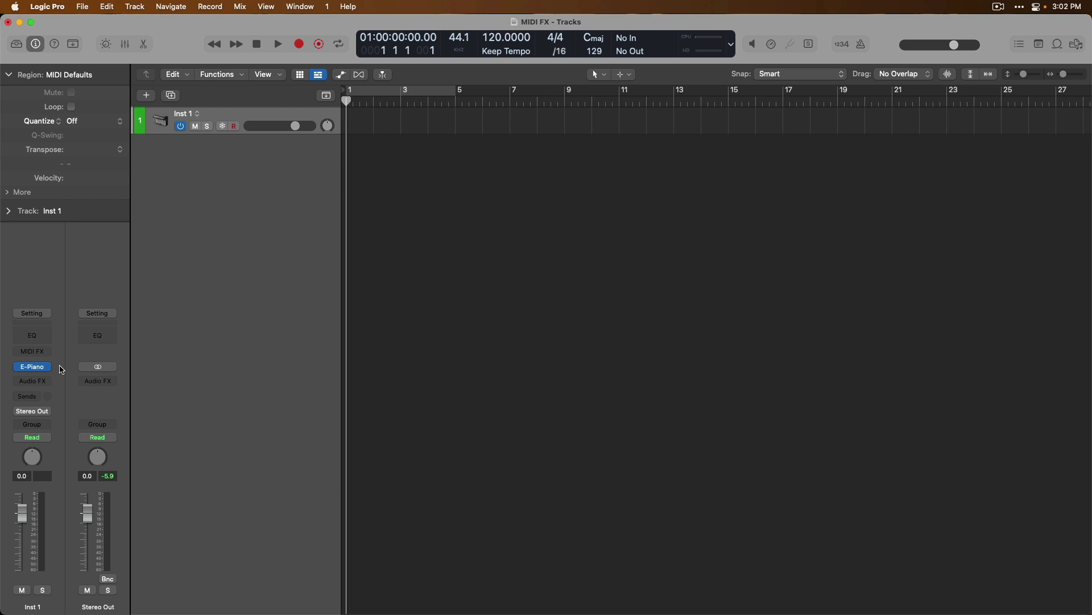
Step: Show the Musical Typing keyboard and play a few notes on the Inst 1 electric piano track
key("super+k")
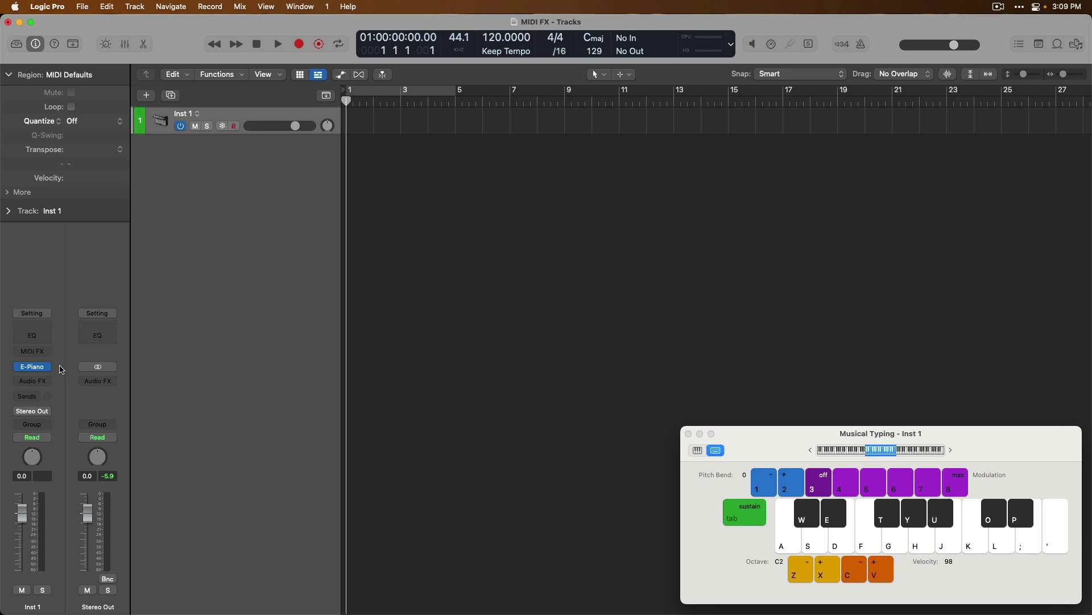
key("a")
key("d")
Step: Insert ChromaVerb as an audio effect on Inst 1, close its window, and play a few notes through it
left_click(33, 380)
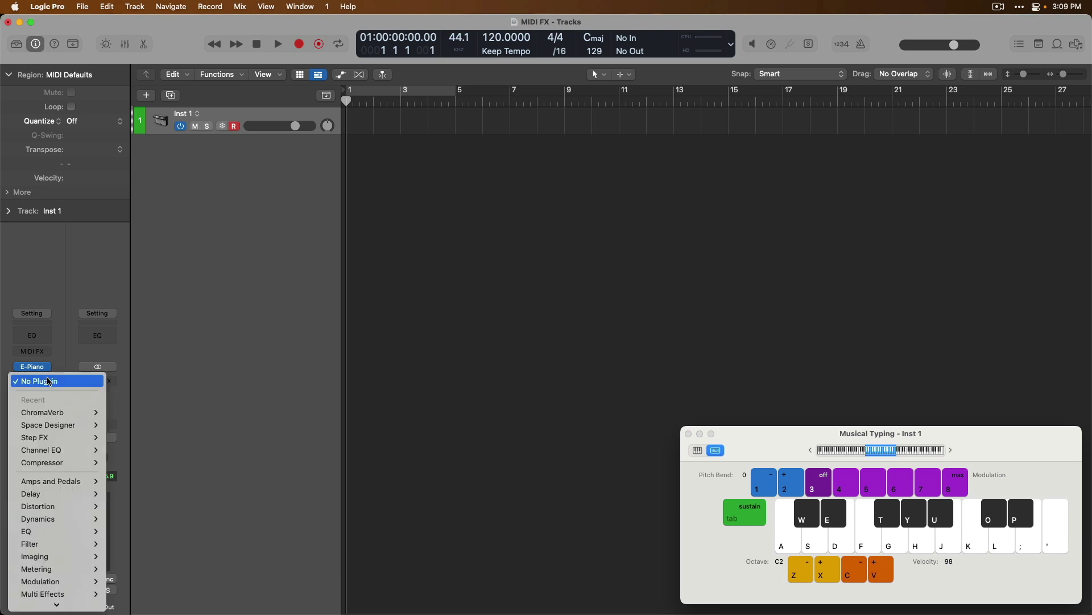
left_click(42, 412)
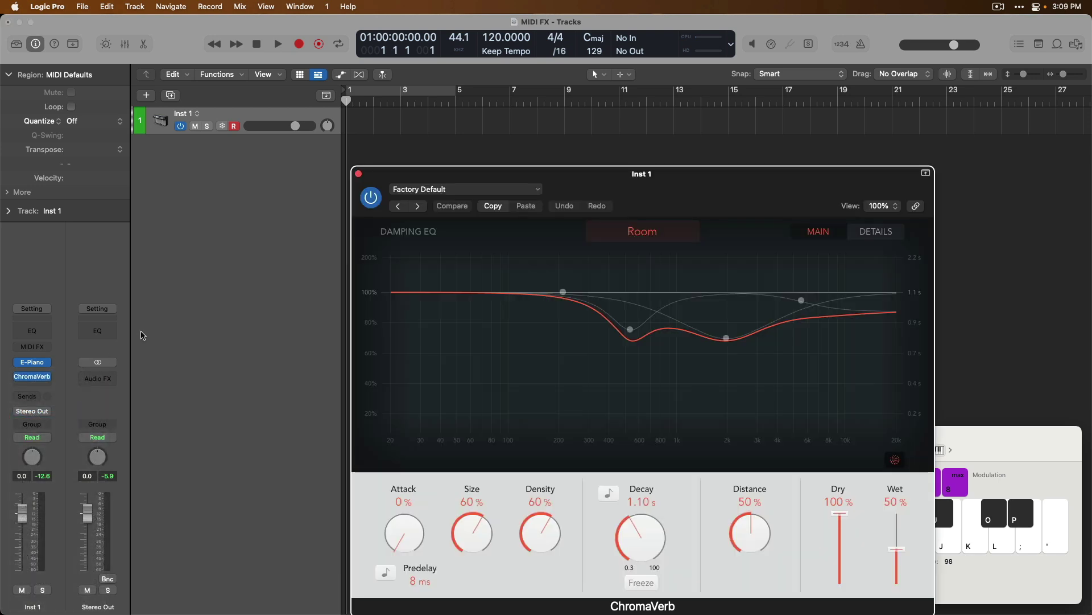
left_click(359, 173)
key("a")
key("d")
key("g")
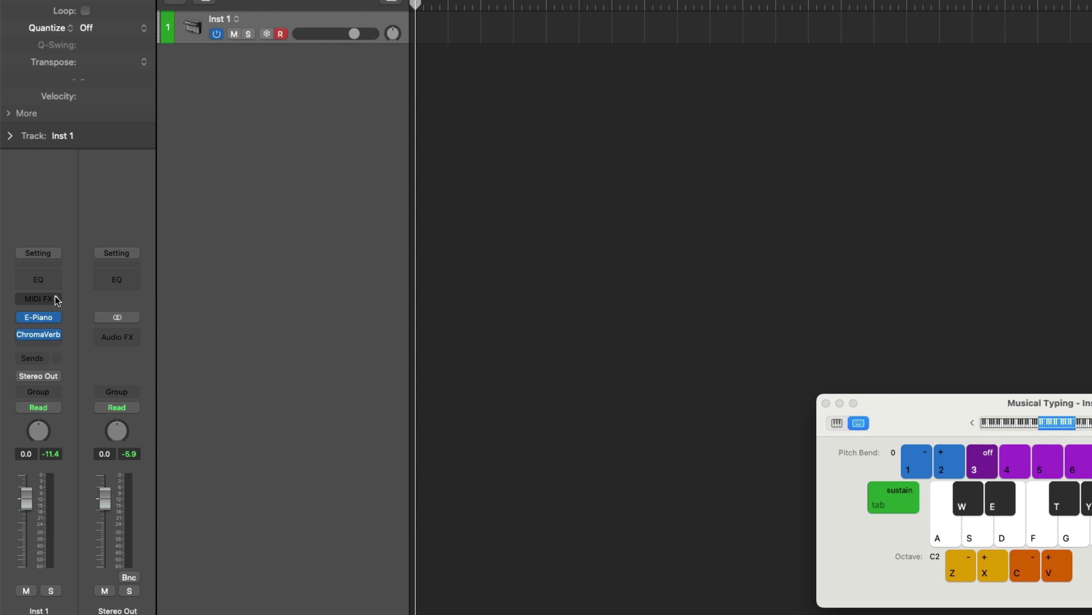
Step: Insert the Arpeggiator as a MIDI effect on Inst 1 and play the track through it
left_click(55, 297)
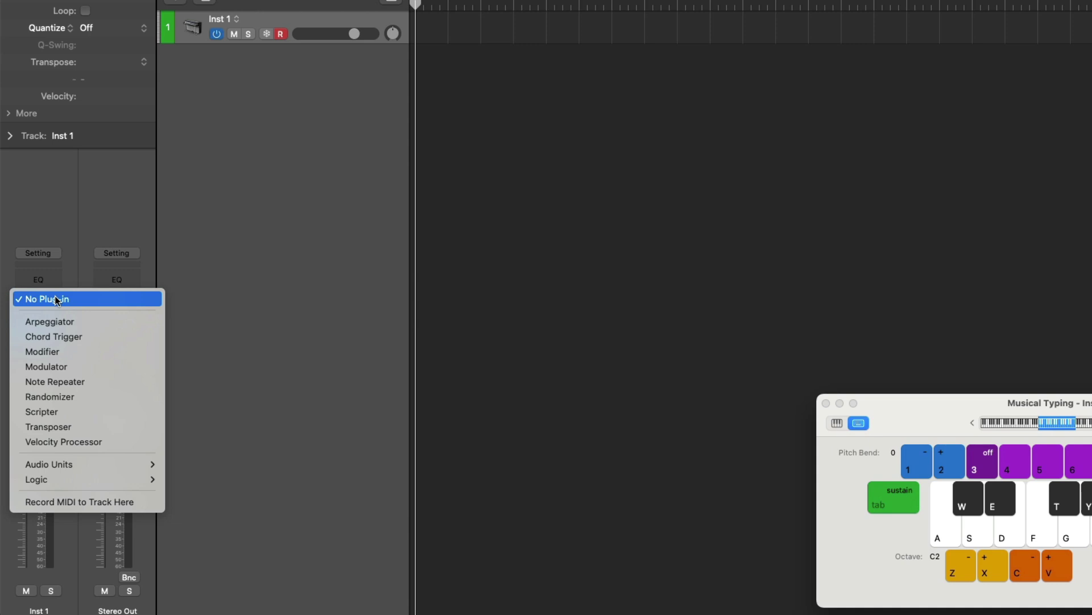
left_click(81, 323)
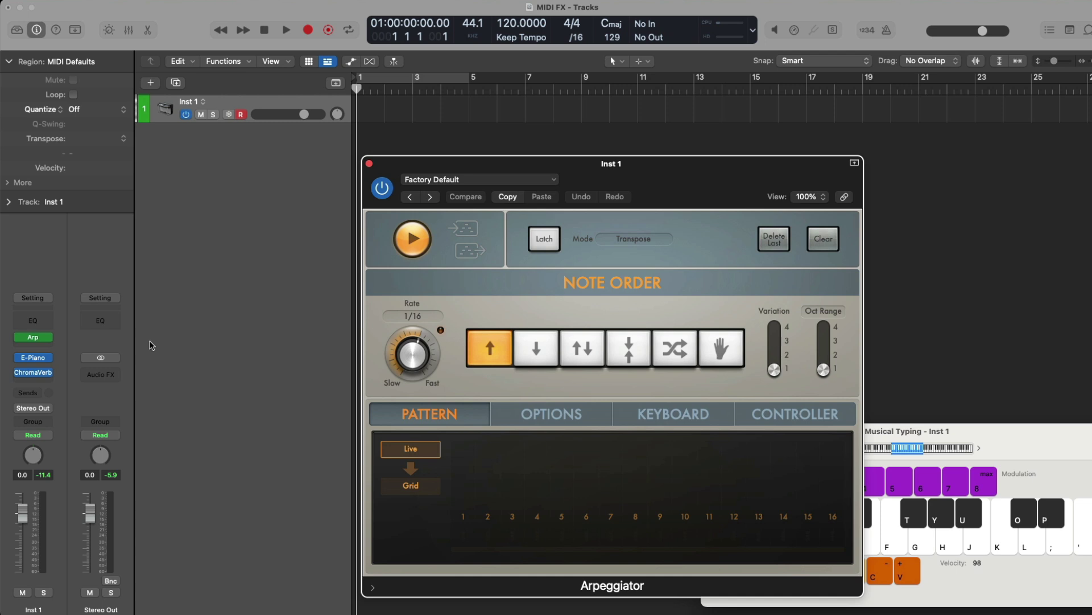
key("a")
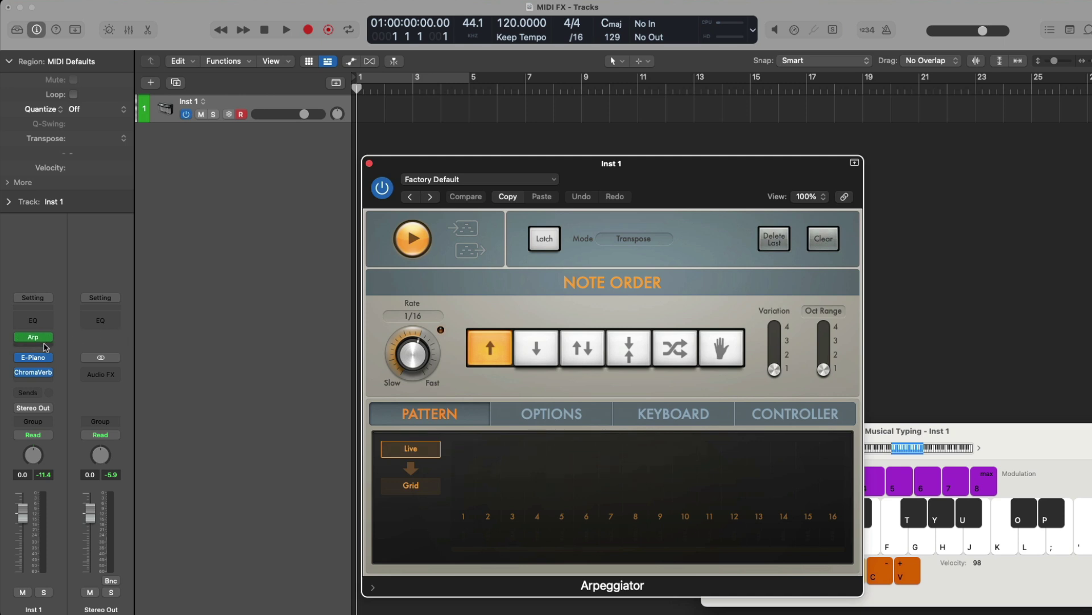
Step: Insert a Modulator below the Arpeggiator on Inst 1, close its window, and move it above the Arpeggiator
left_click(45, 345)
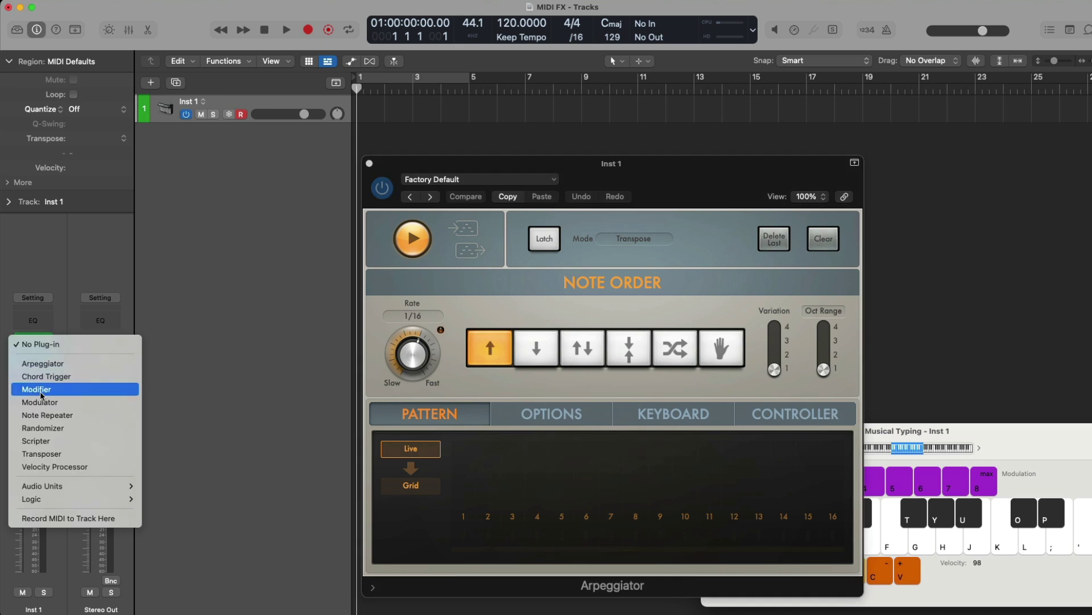
left_click(67, 406)
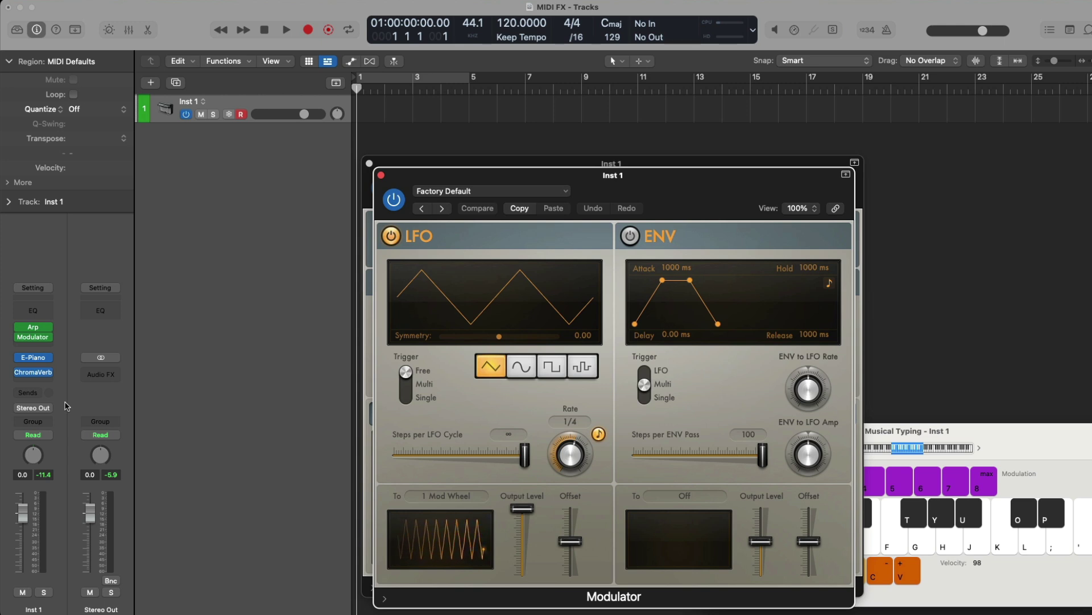
left_click(381, 175)
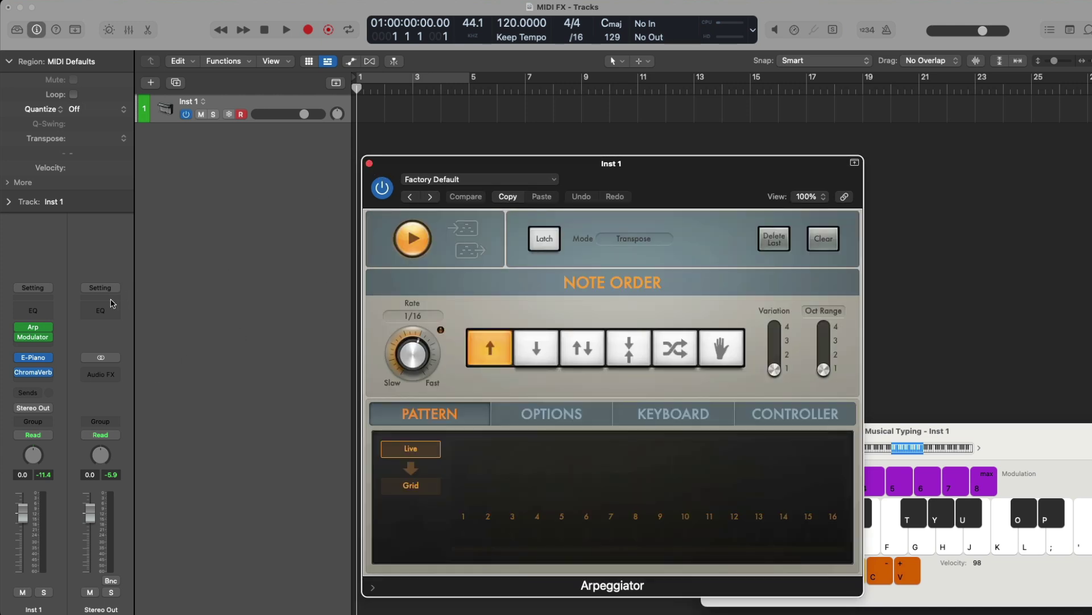
mouse_move(36, 337)
left_click_drag(36, 338, 38, 330)
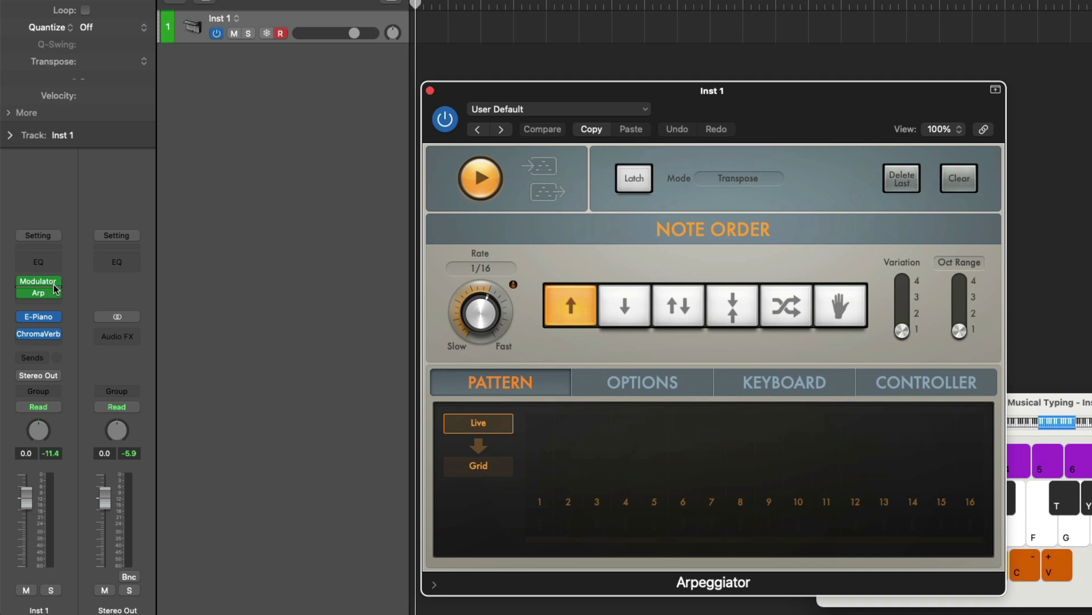
Step: Insert a Chord Trigger MIDI effect directly above the Arpeggiator on Inst 1
left_click(56, 289)
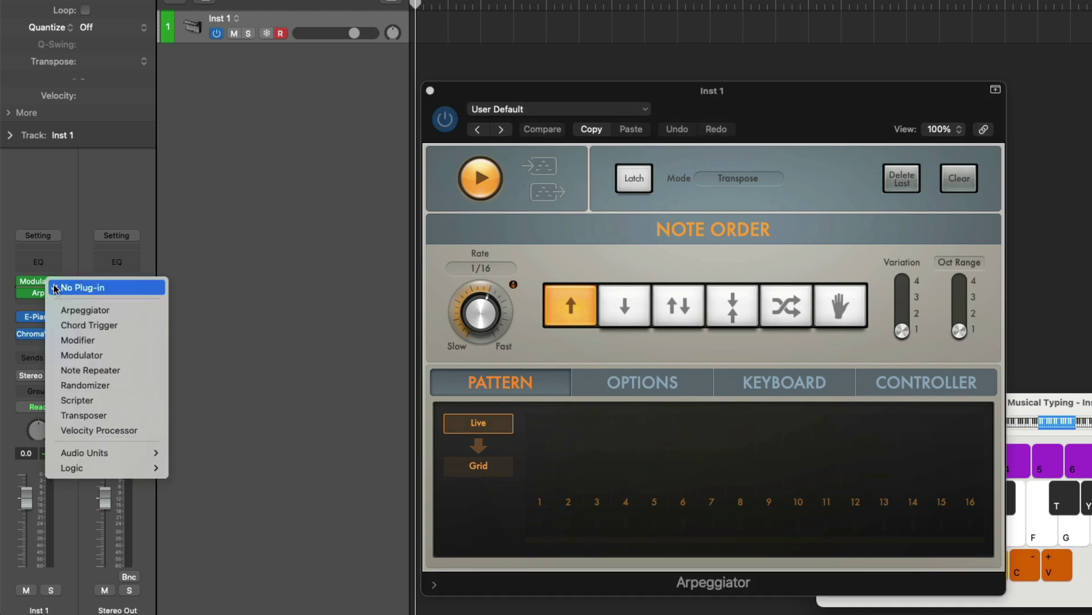
left_click(61, 324)
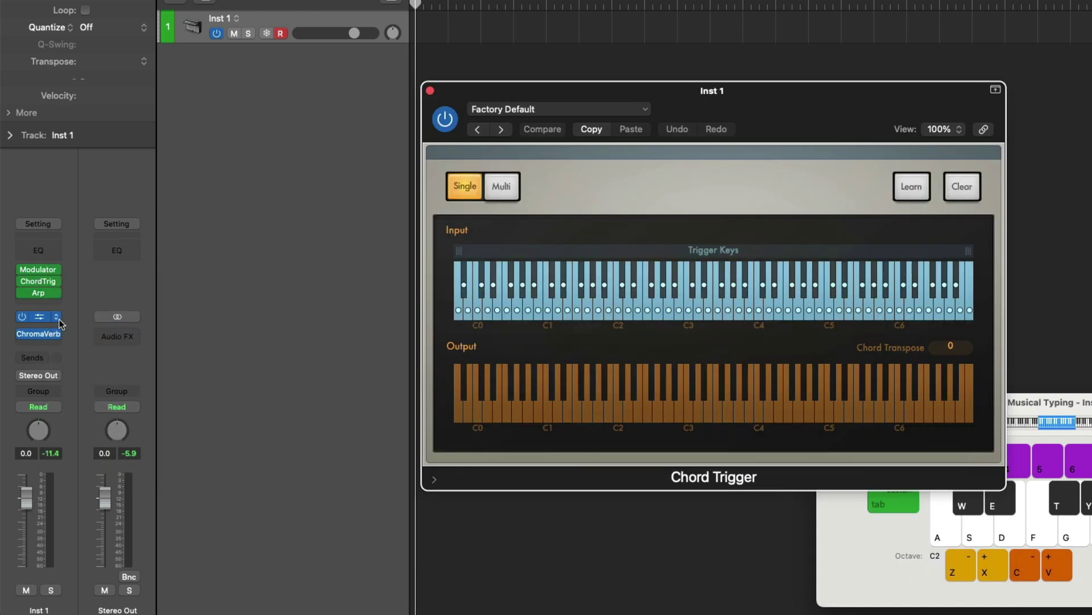
Step: Try the Modulator's bypass, open and close its window, and remove it from the Inst 1 MIDI effects
mouse_move(26, 265)
left_click(22, 269)
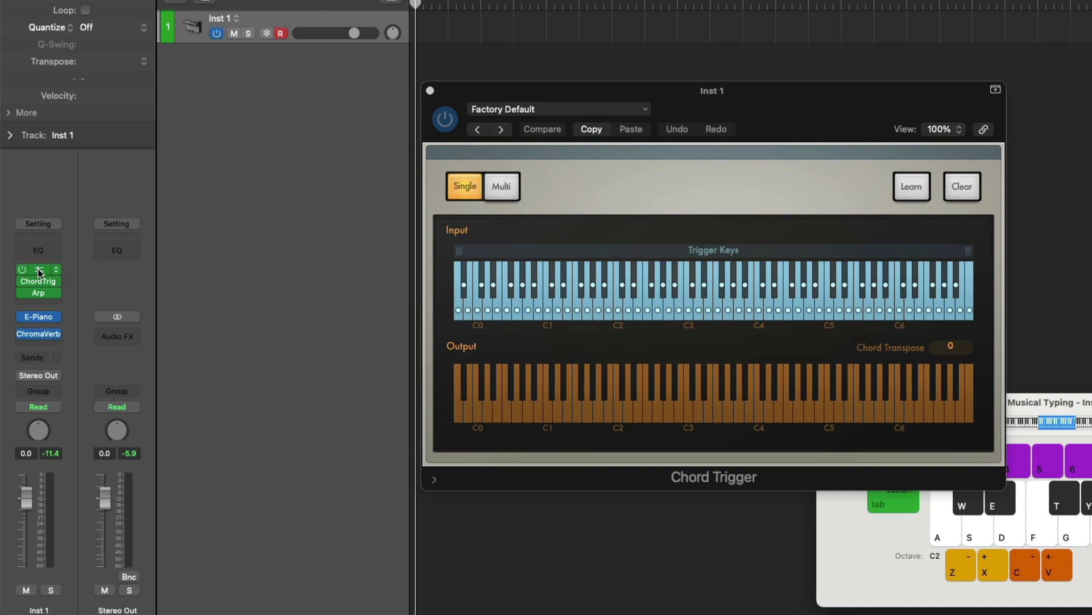
left_click(38, 269)
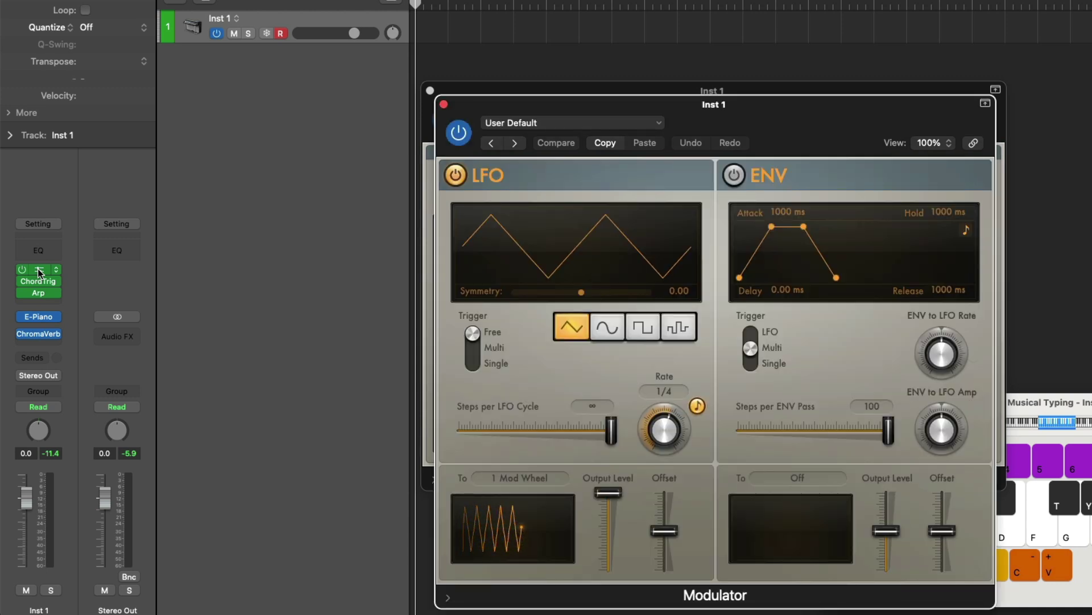
left_click(38, 269)
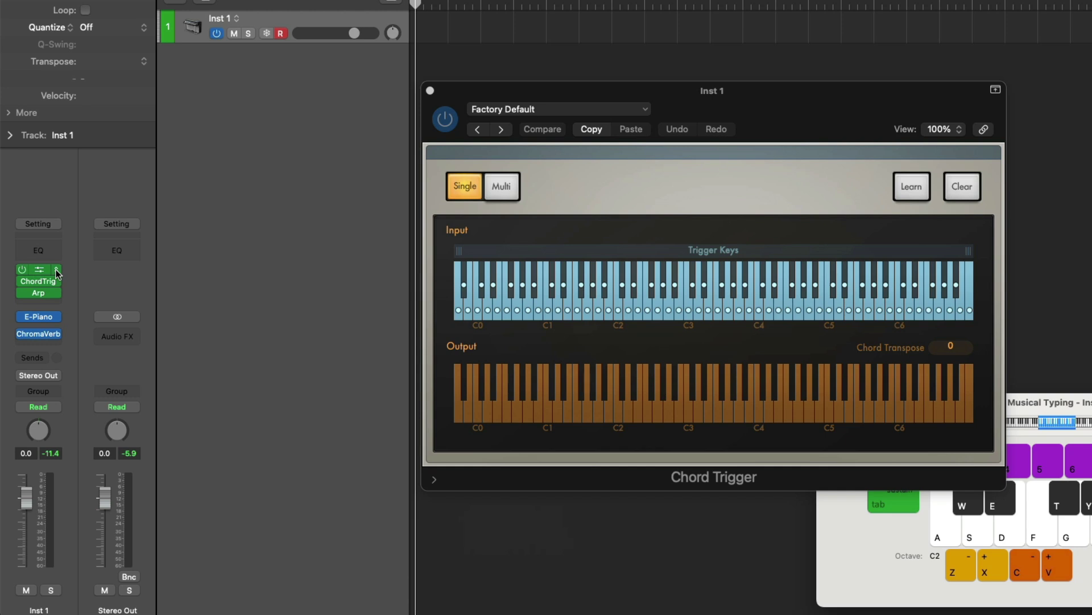
left_click(57, 271)
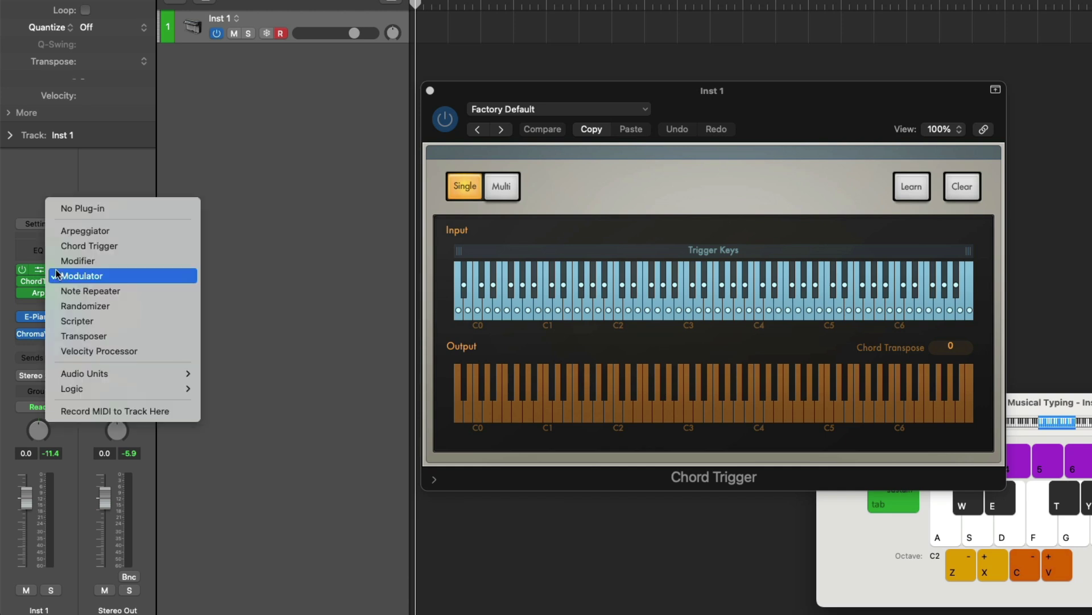
left_click(74, 209)
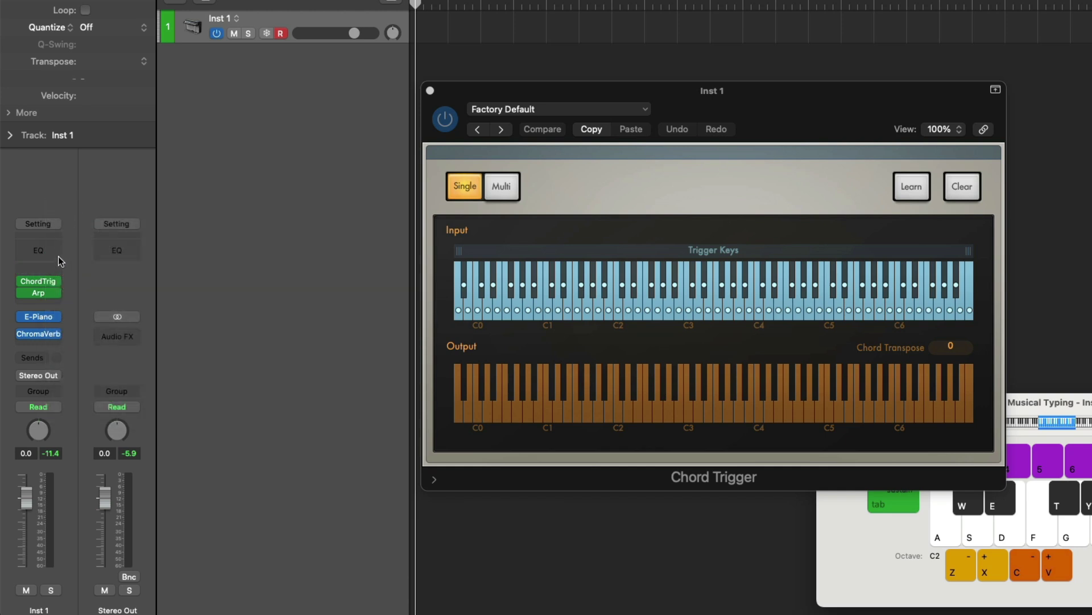
Step: Replace the Chord Trigger on Inst 1 with the Randomizer, and replace that with the Transposer
left_click(58, 280)
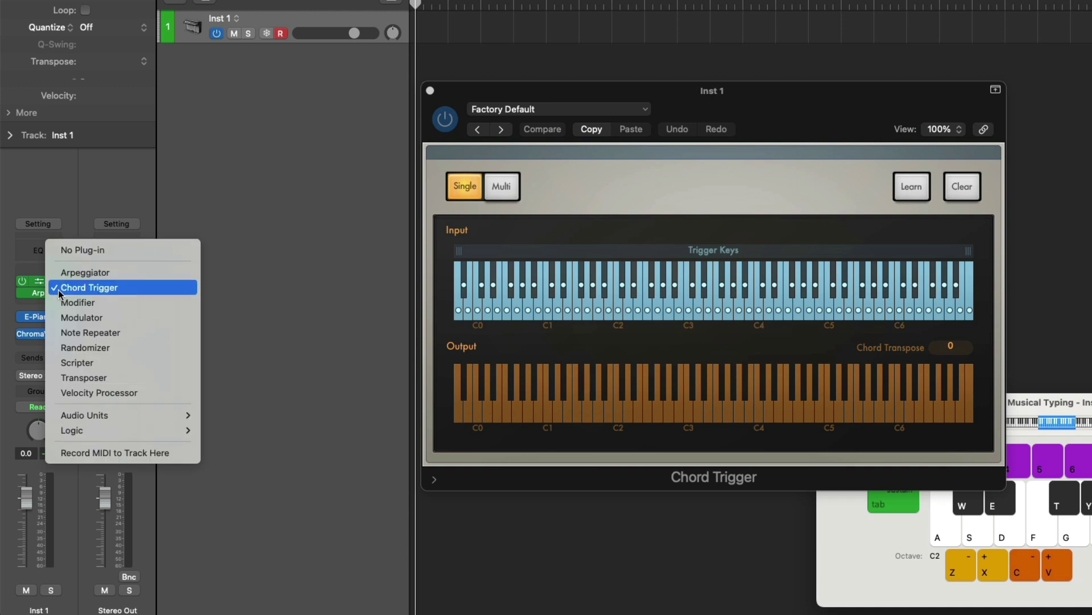
left_click(58, 342)
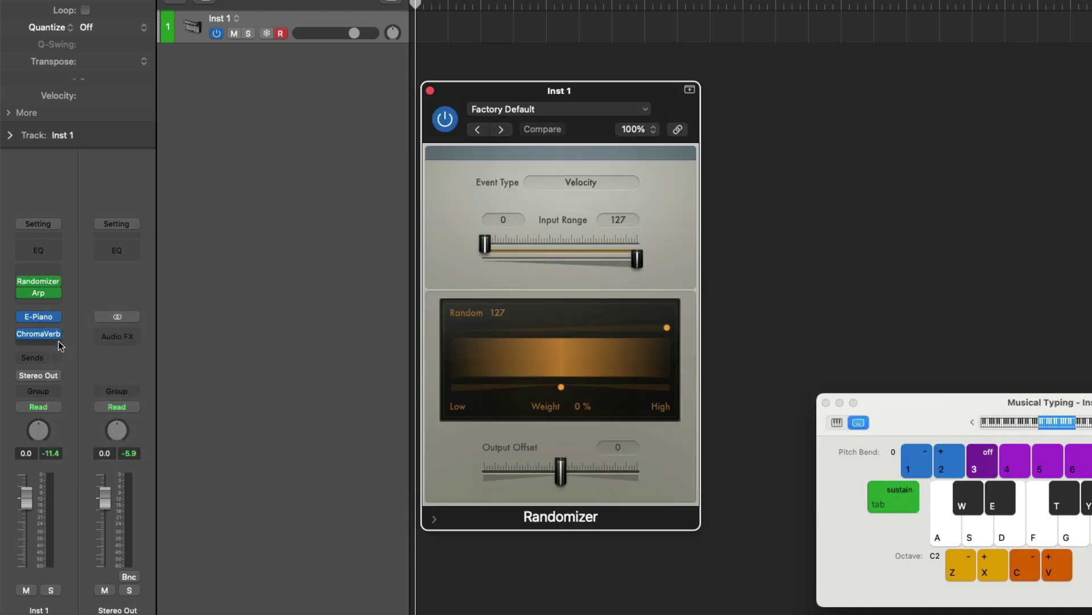
left_click(59, 280)
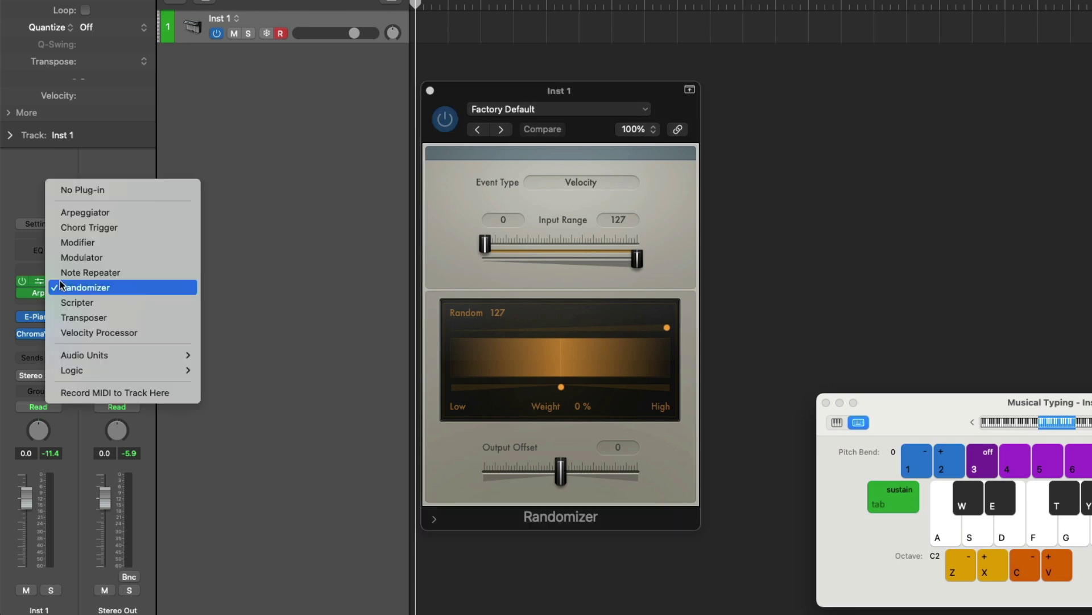
left_click(74, 316)
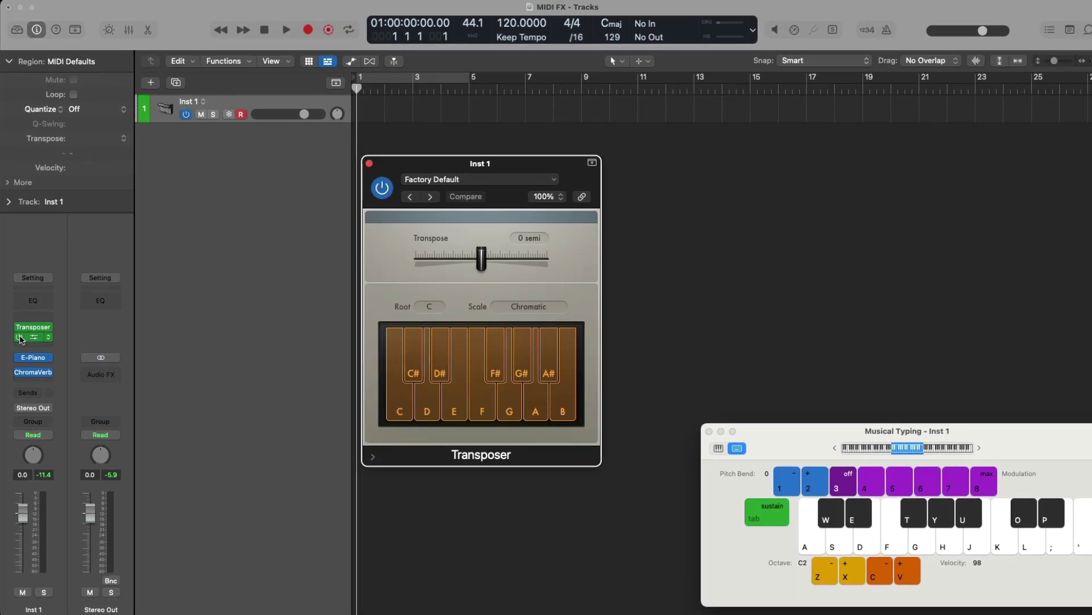
Step: Bypass the Arpeggiator and set the Transposer to root D with the Natural Minor scale
left_click(332, 223)
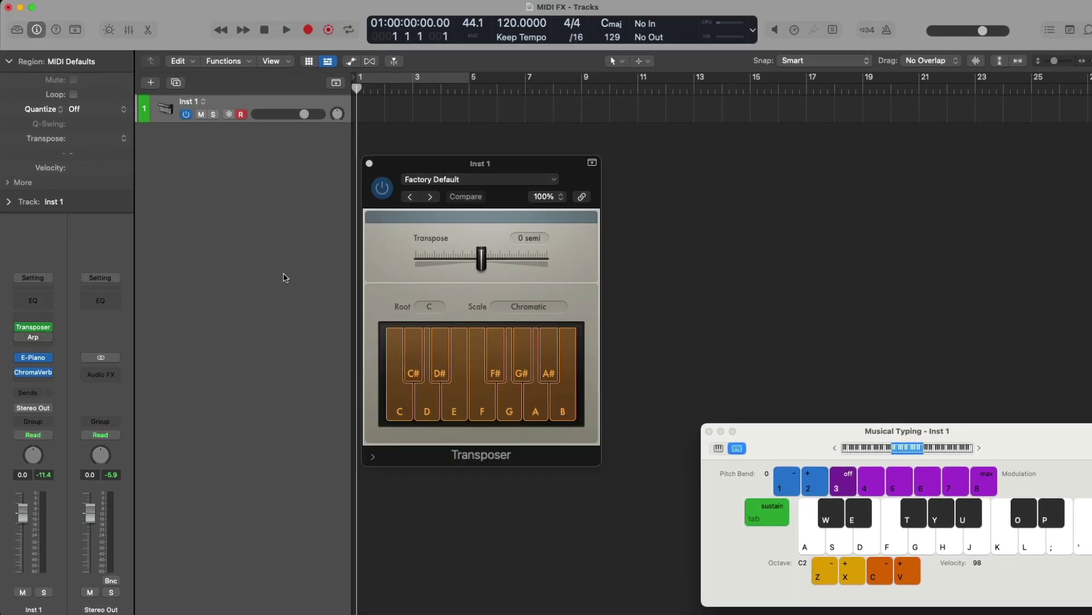
left_click(467, 170)
left_click(432, 306)
left_click(435, 337)
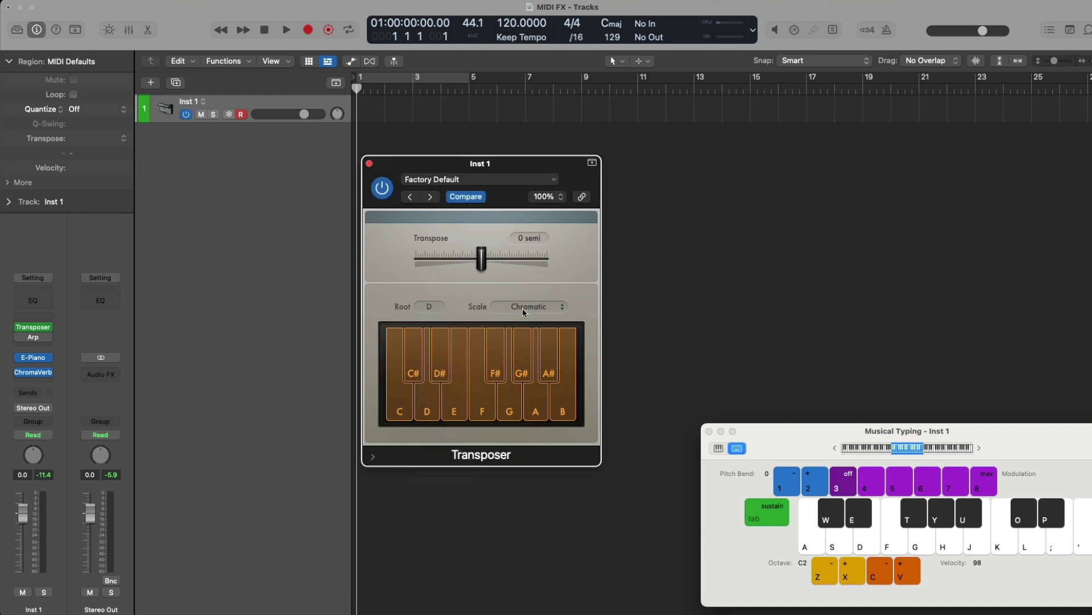
left_click(524, 307)
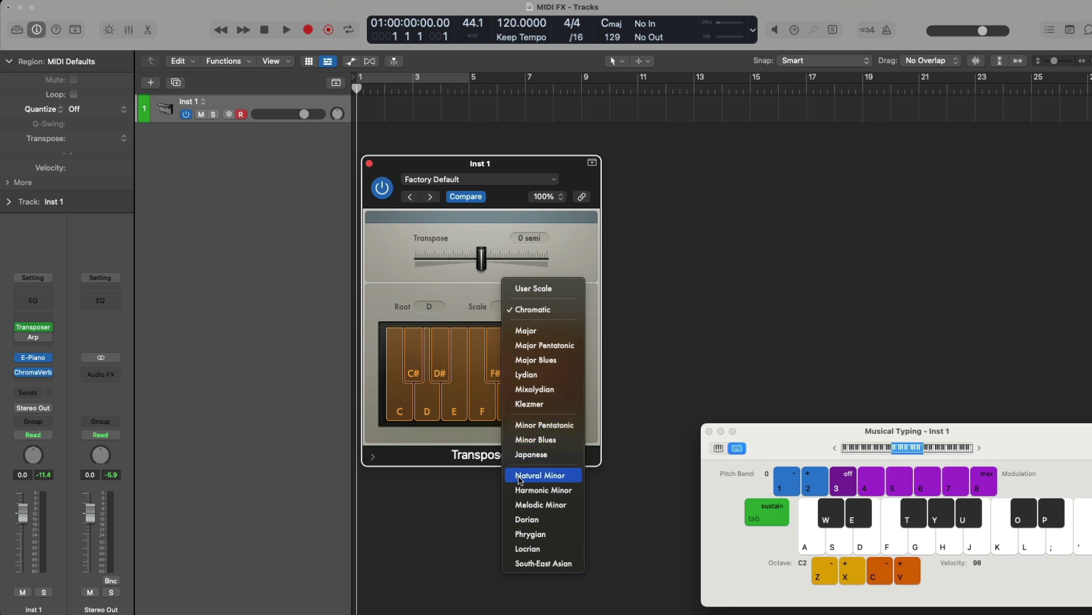
left_click(520, 478)
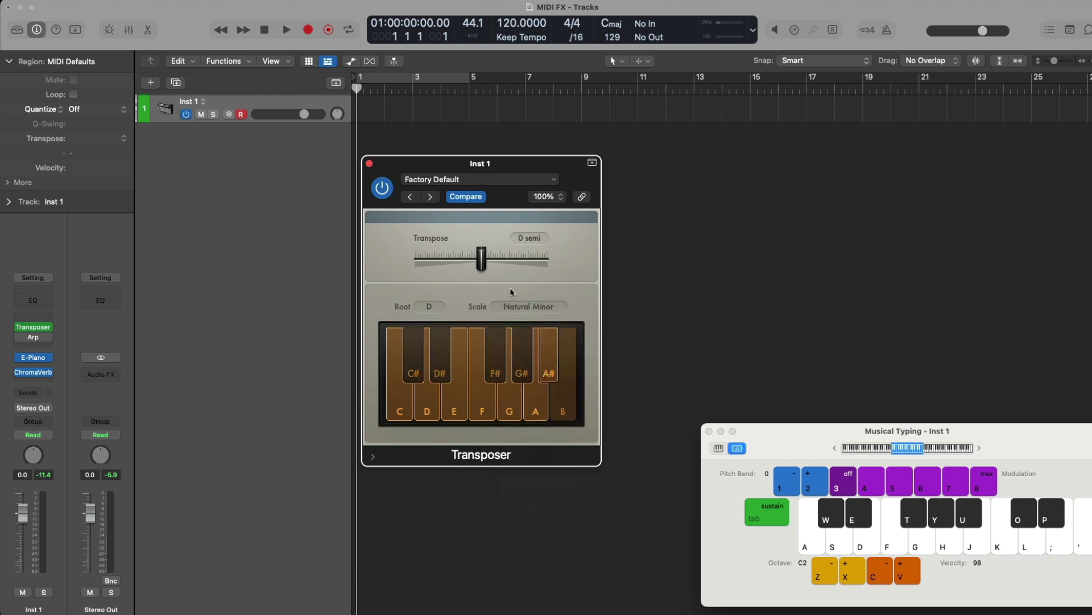
Step: Change the Transposer's root to F and play a few notes to hear the scale correction
left_click(440, 308)
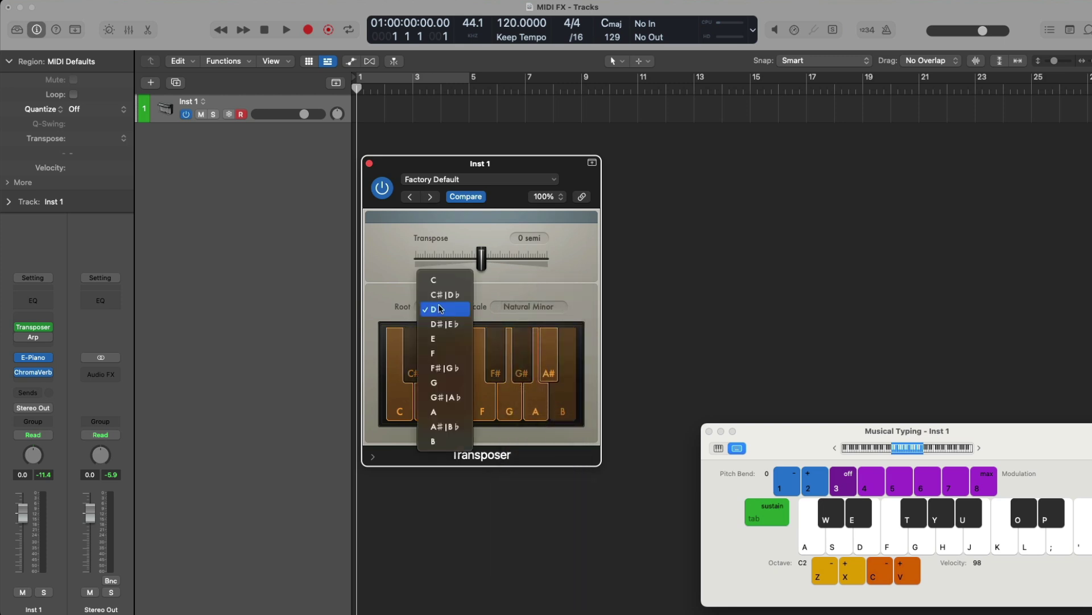
left_click(442, 354)
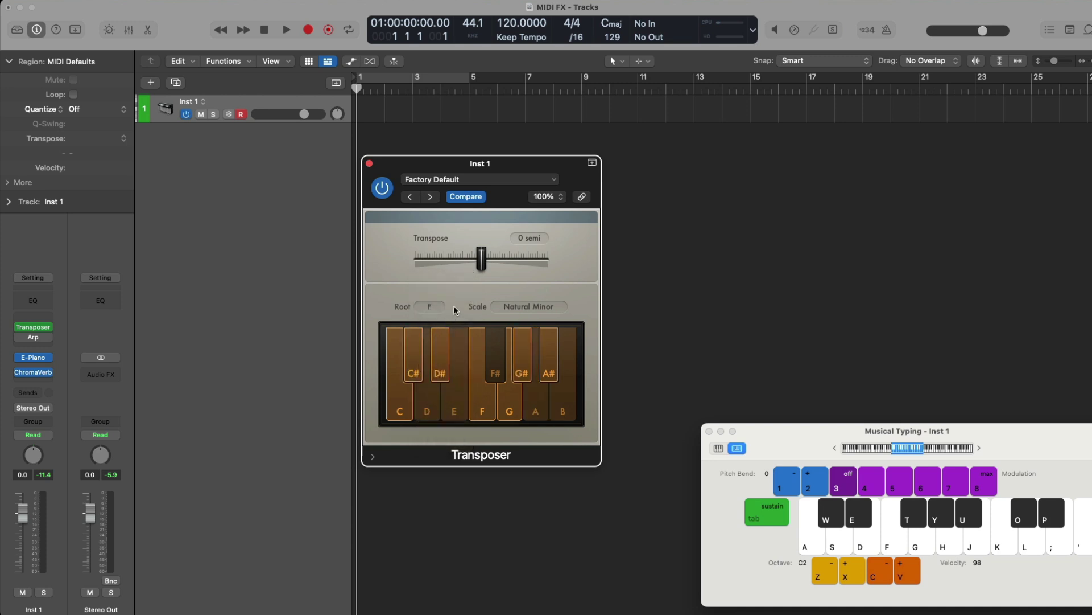
key("a")
key("d")
Step: Re-enable the Arpeggiator, place its window beside the Transposer's, and play the track through both effects
left_click(34, 337)
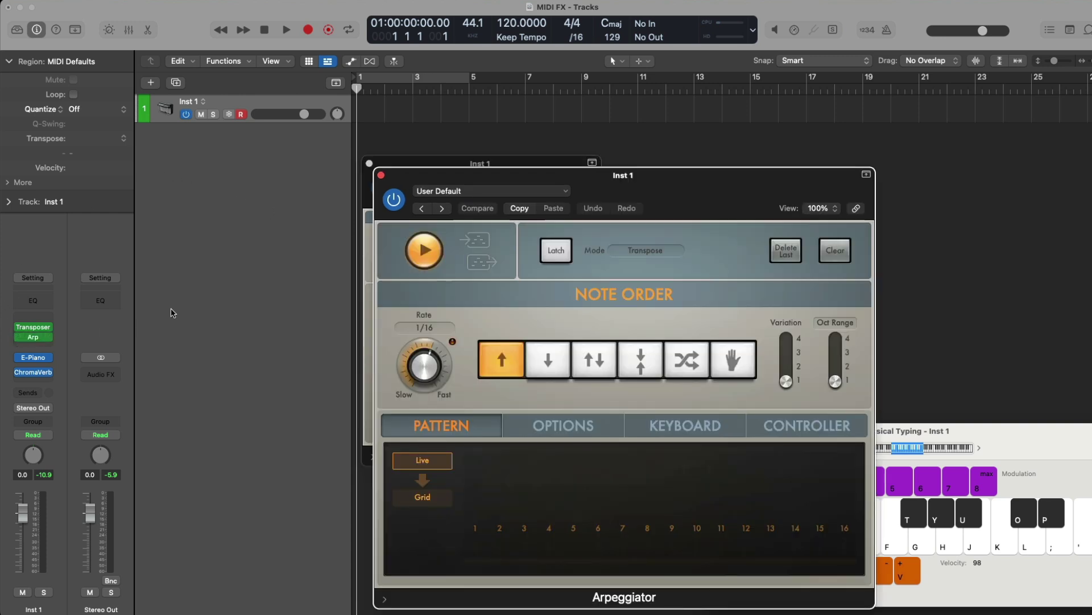
left_click_drag(561, 183, 756, 38)
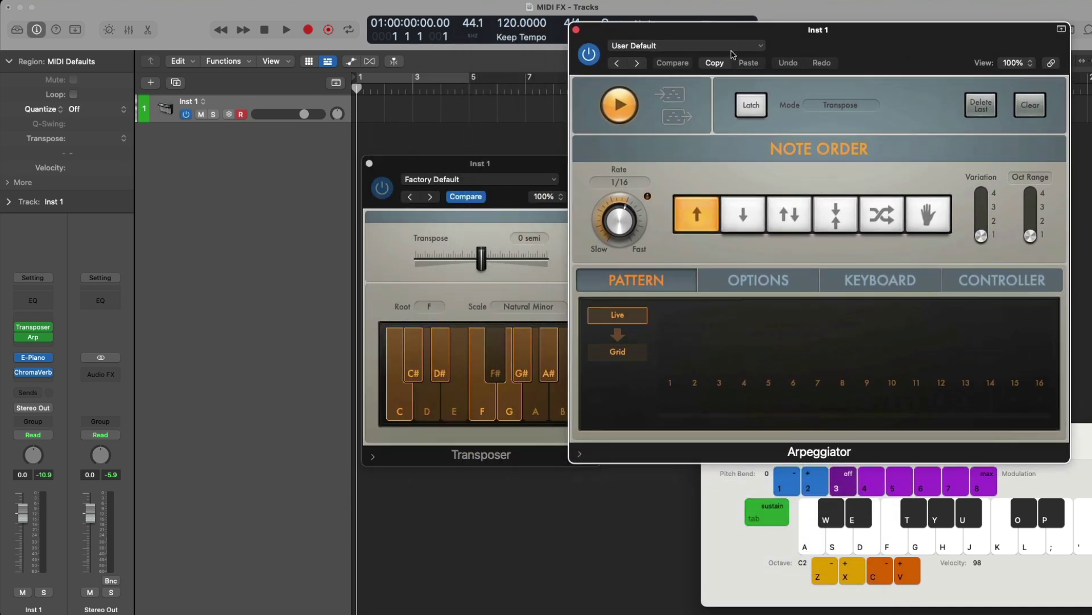
key("a")
left_click_drag(798, 27, 789, 88)
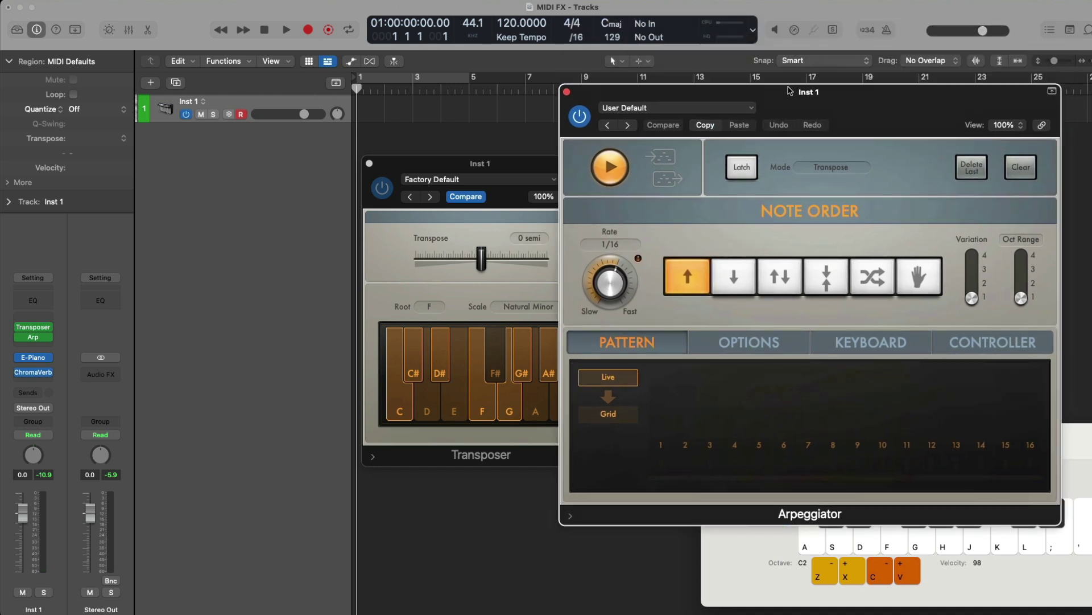
Step: Record about two bars of held notes on Inst 1 through the MIDI effects, stop, and close all plug-in windows
key("r")
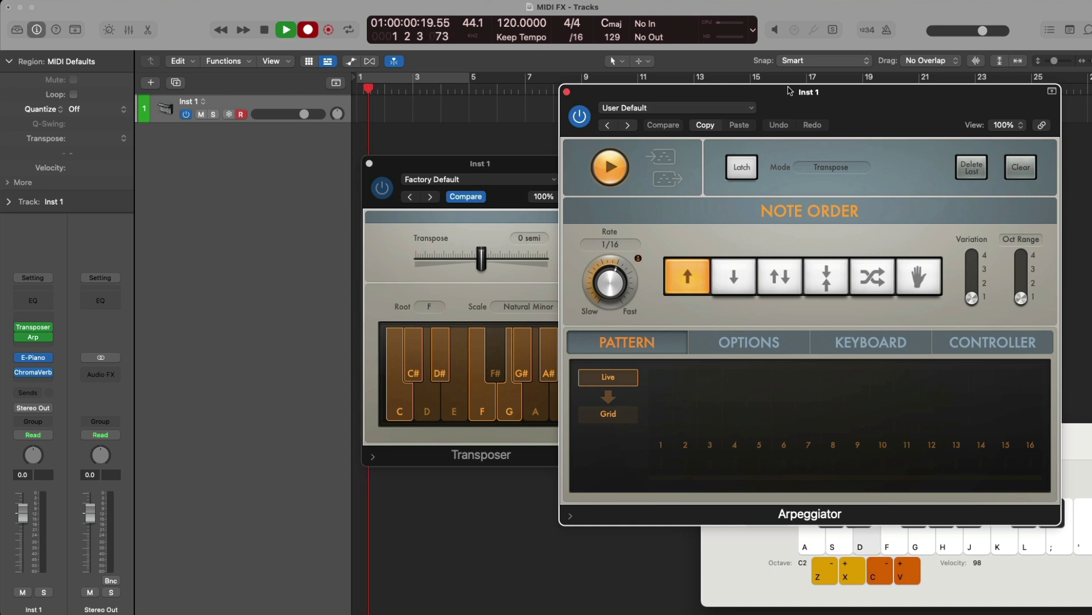
key("a")
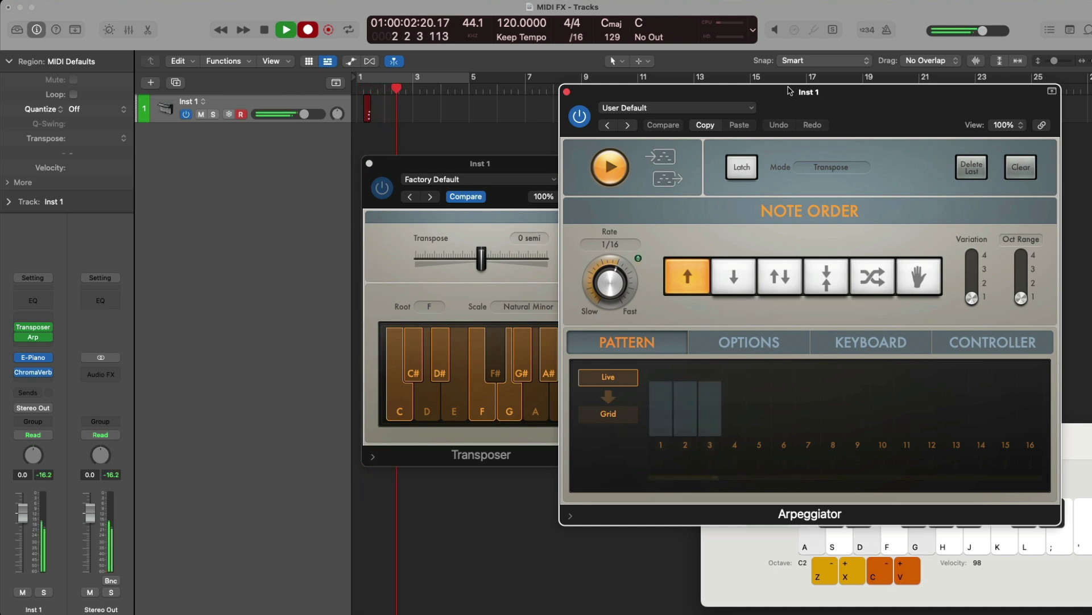
key("space")
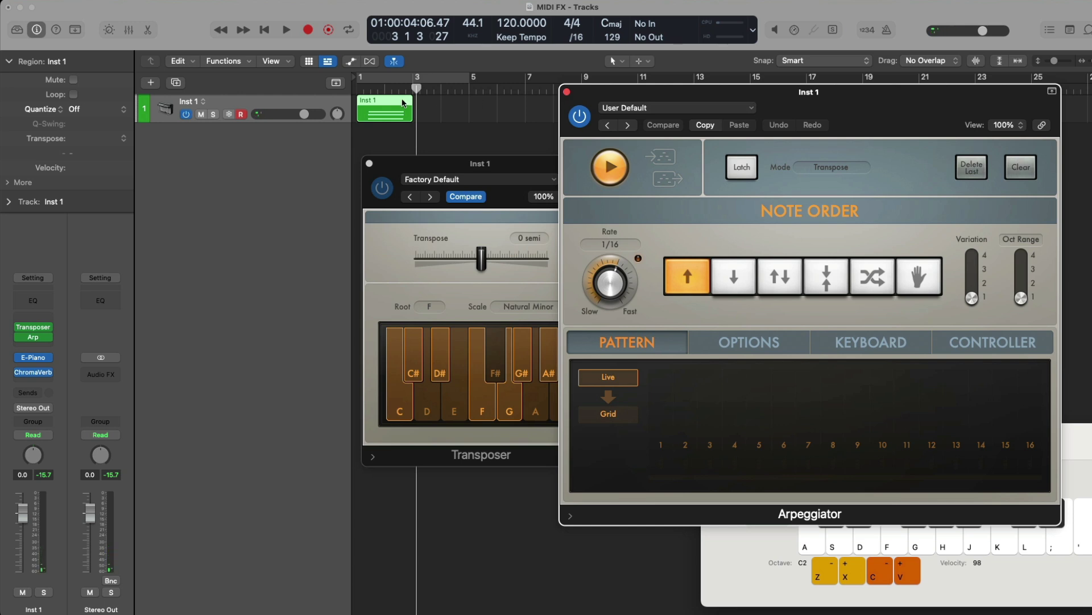
left_click(370, 165, "alt")
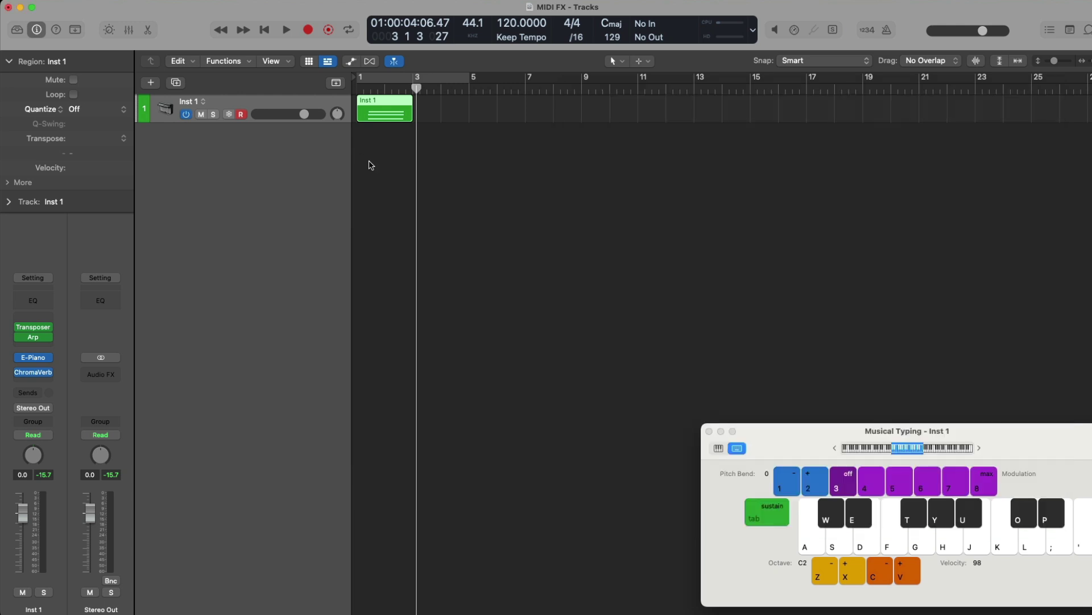
Step: Examine the recorded Inst 1 region's notes in an enlarged Piano Roll and check the Transposer's scale settings
key("super+k")
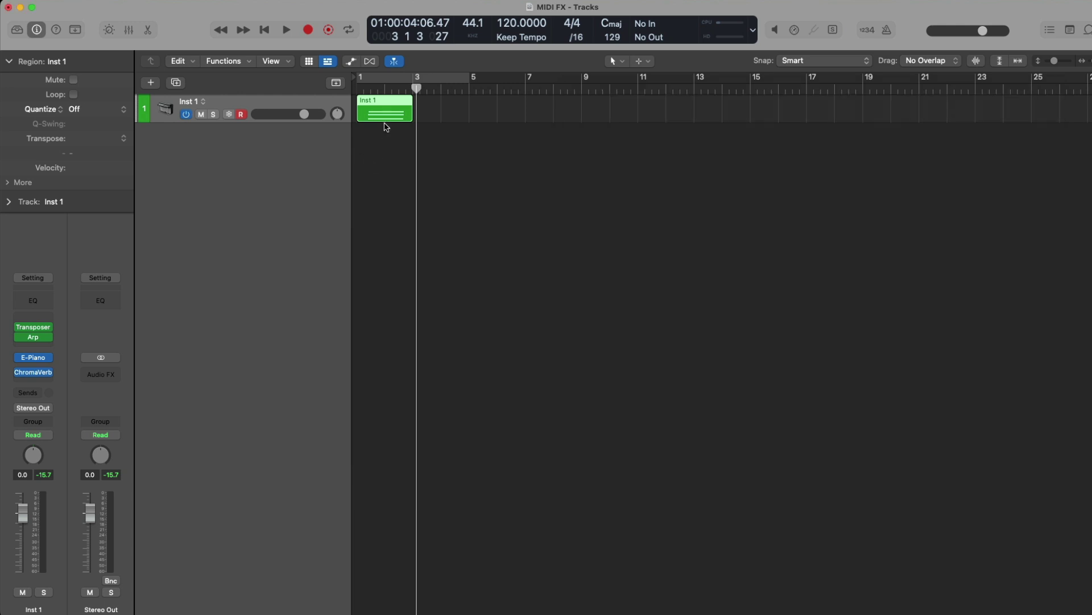
double_click(386, 124)
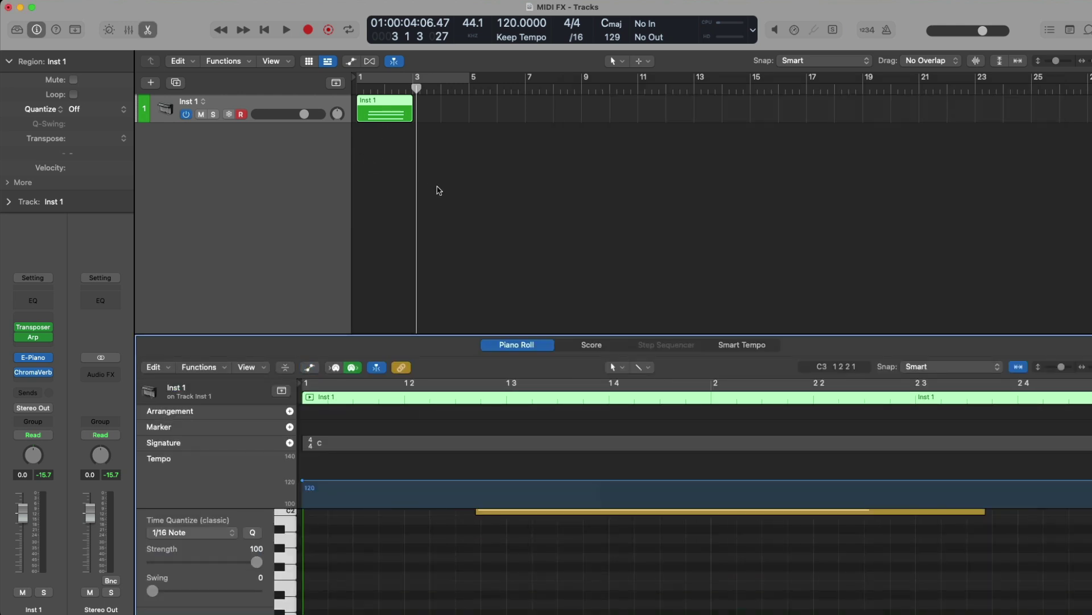
left_click_drag(478, 334, 478, 127)
scroll(537, 385, "up", 5)
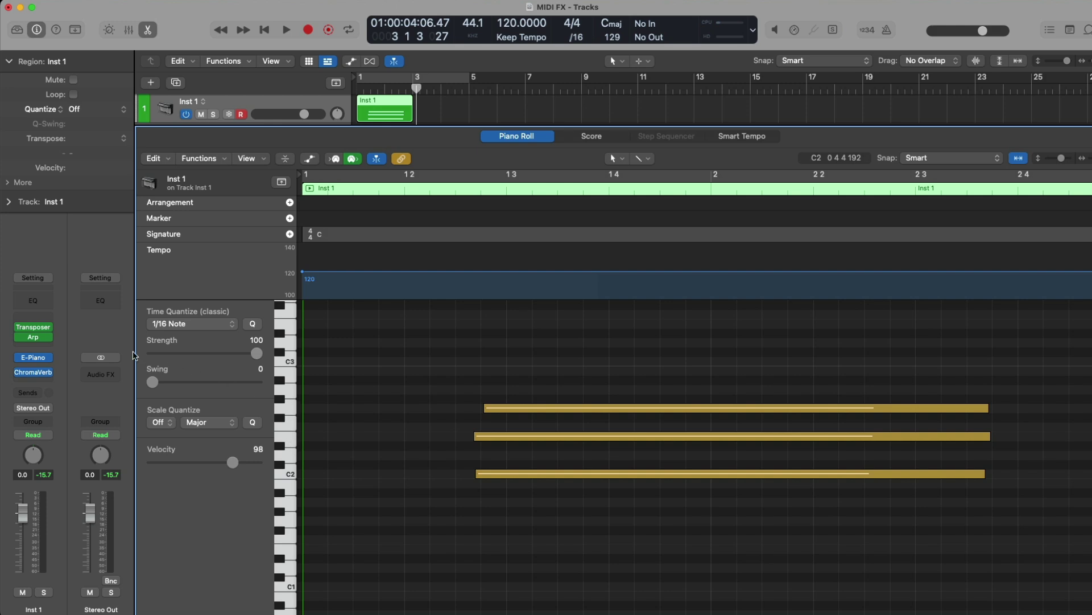
left_click(34, 327)
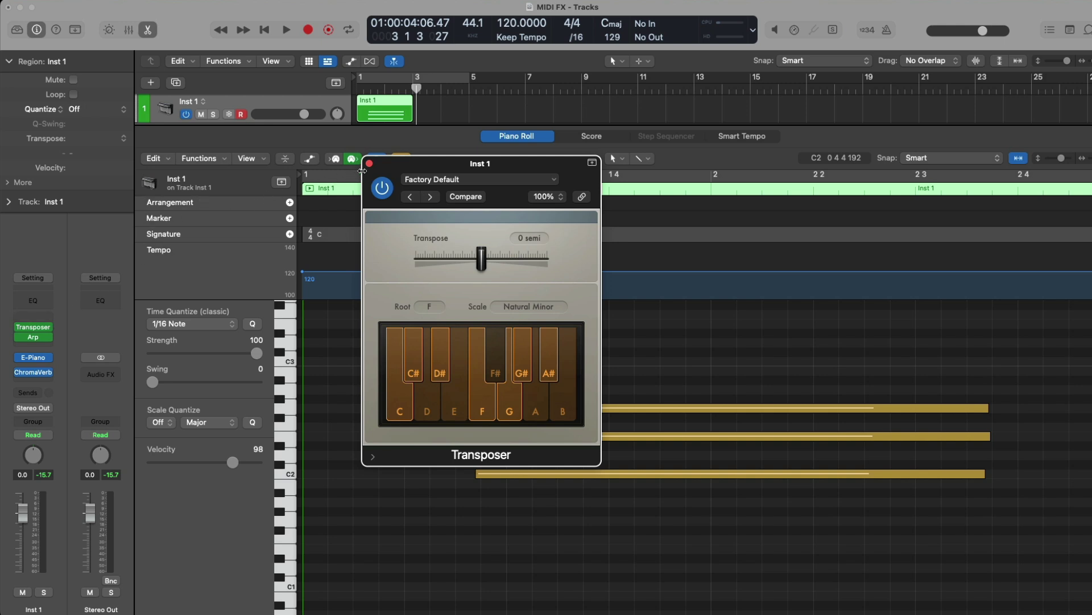
left_click(369, 164)
key("e")
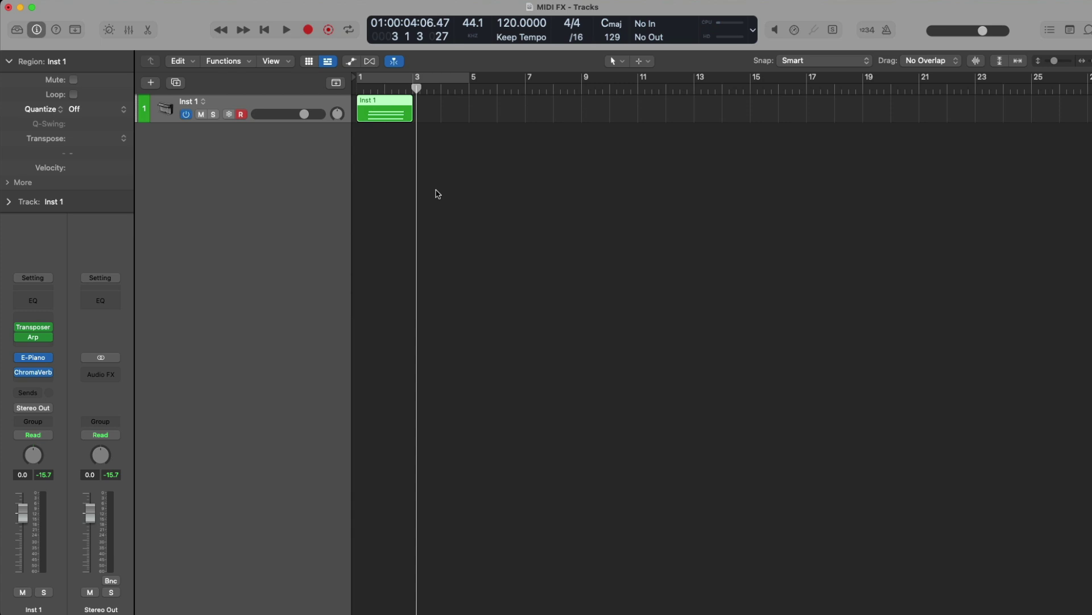
Step: Remove the Transposer from Inst 1's MIDI effects and open the Arpeggiator, moving its window clear of the lower screen area
left_click(49, 328)
left_click(68, 220)
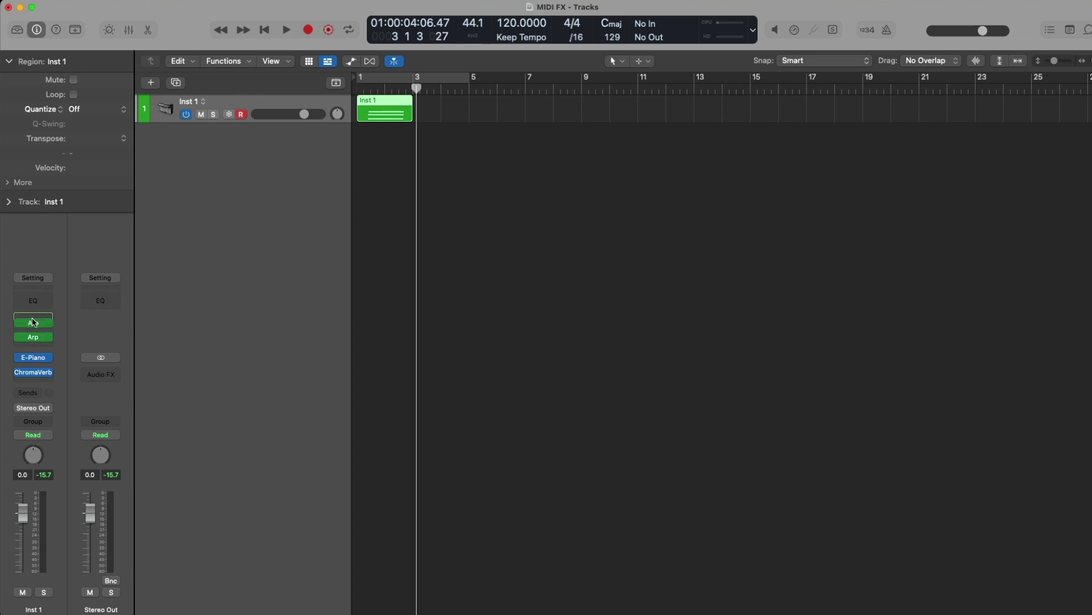
left_click(51, 343)
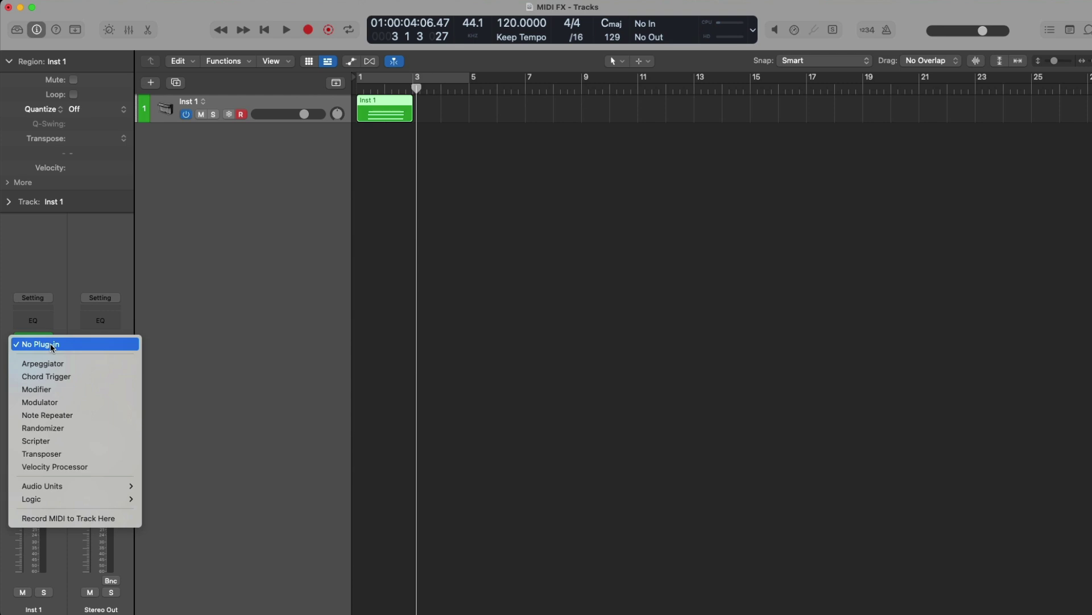
left_click(52, 345)
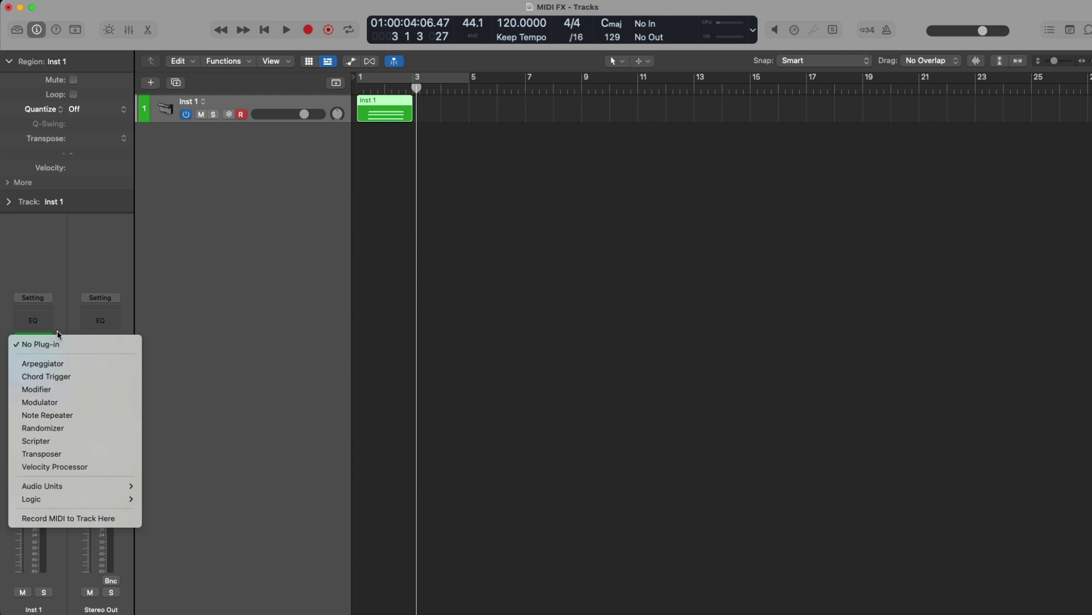
left_click(39, 341)
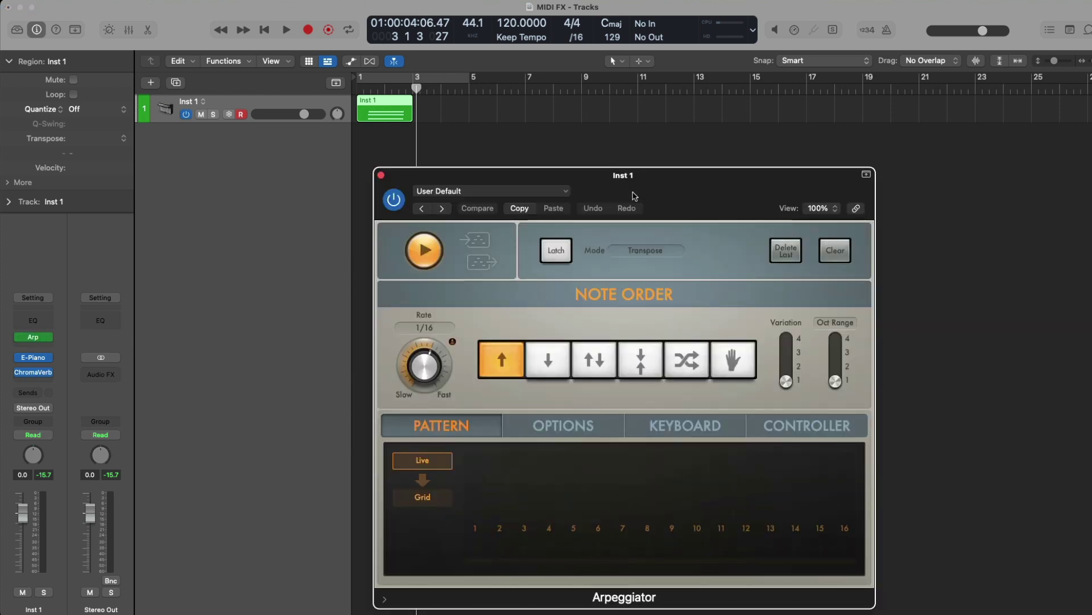
left_click_drag(635, 194, 464, 132)
Step: Show Musical Typing and play single notes and a C, E, G, B chord through the Arpeggiator at the 1/16 rate
key("super+k")
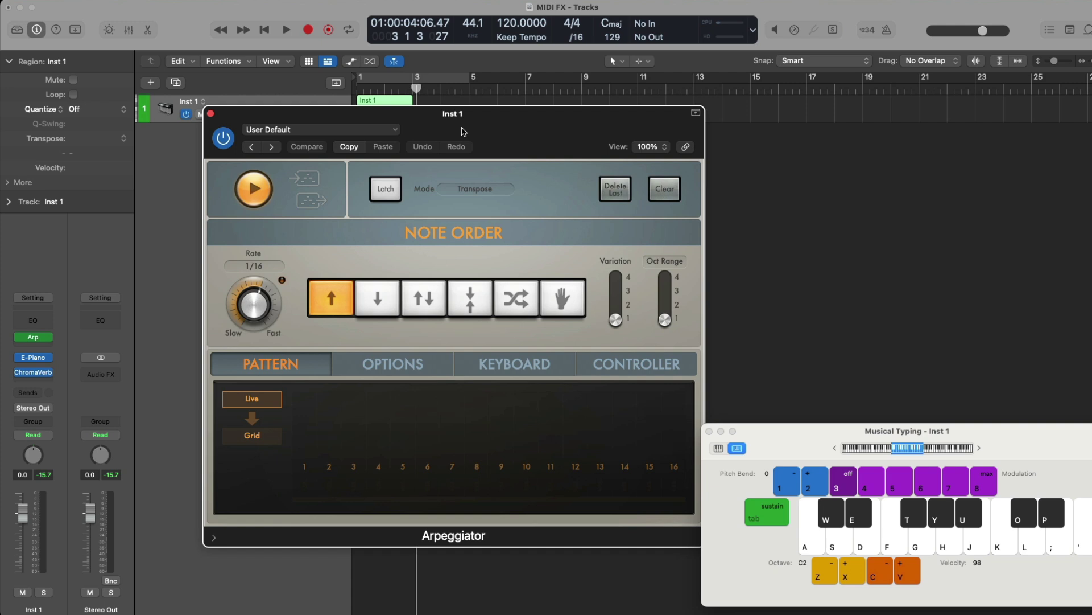
key("a")
key("a")
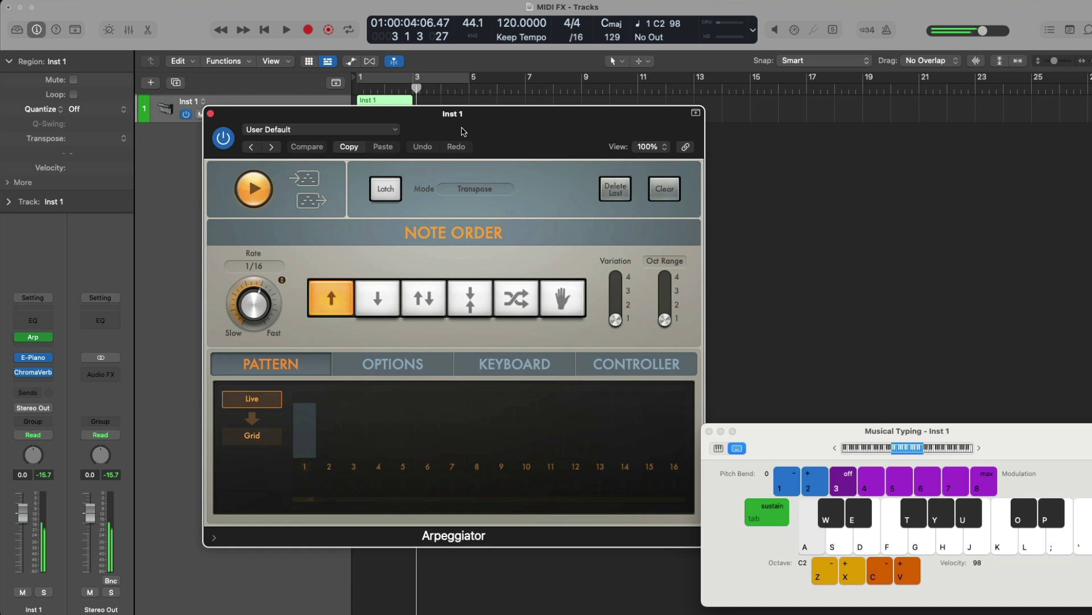
key("d")
key("g")
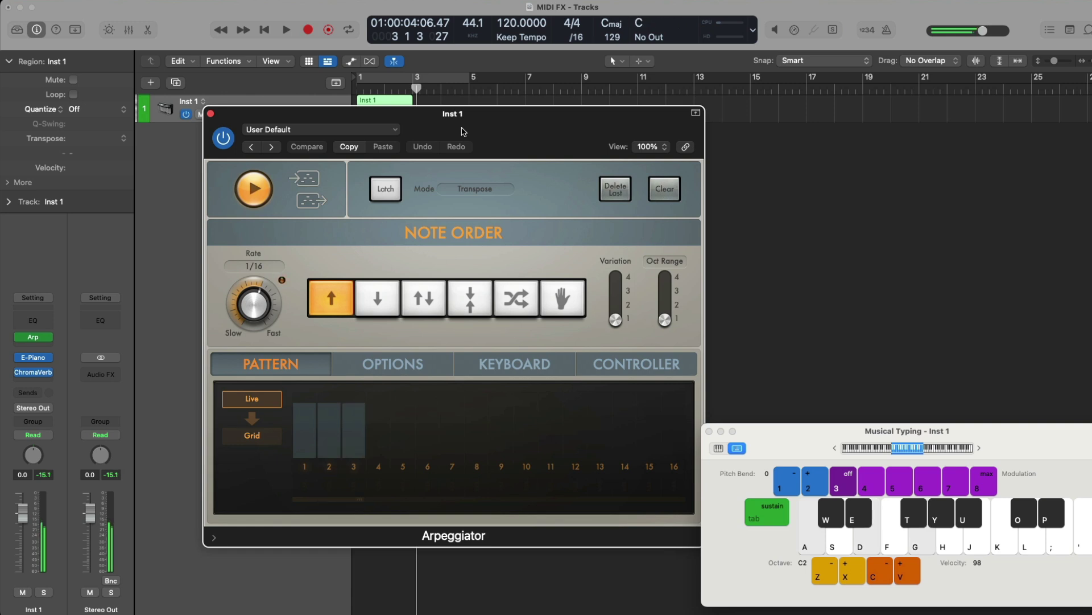
key("j")
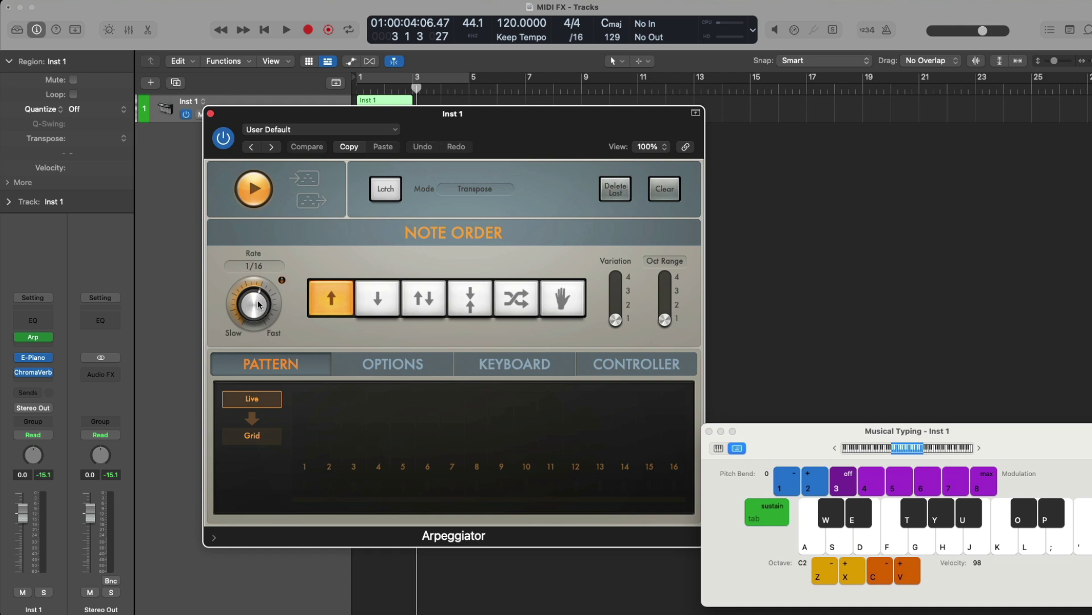
Step: Try the Arpeggiator's rate at 1/4 dotted and 1/64, playing held notes at each speed
left_click_drag(257, 307, 256, 355)
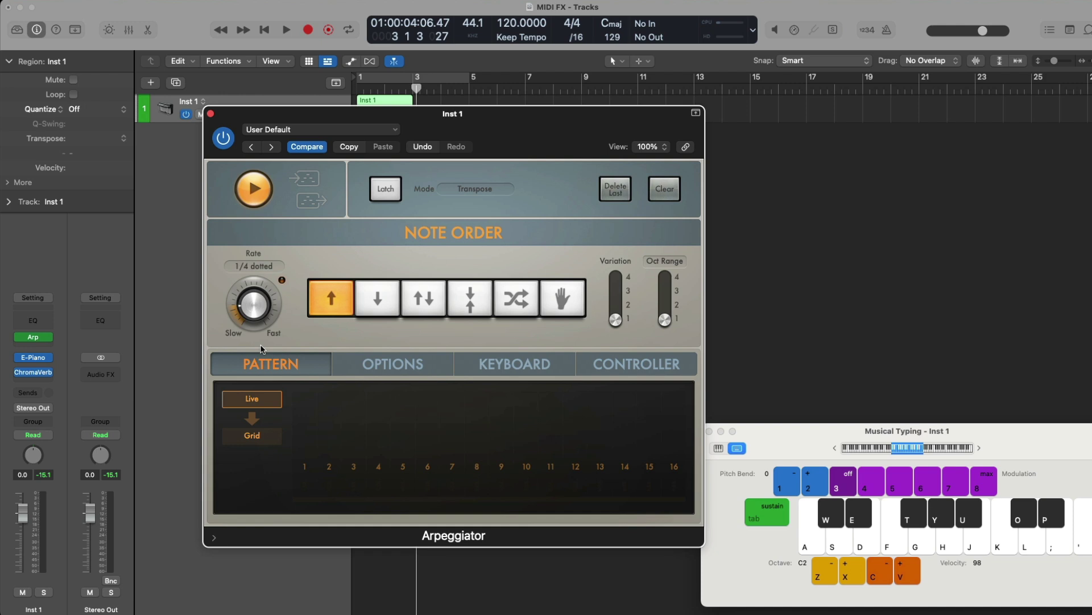
key("a")
left_click_drag(256, 316, 257, 214)
key("a+d")
Step: Set the Arpeggiator's rate to 1/8 and play C, E, G and B in the ascending note order
left_click(259, 266)
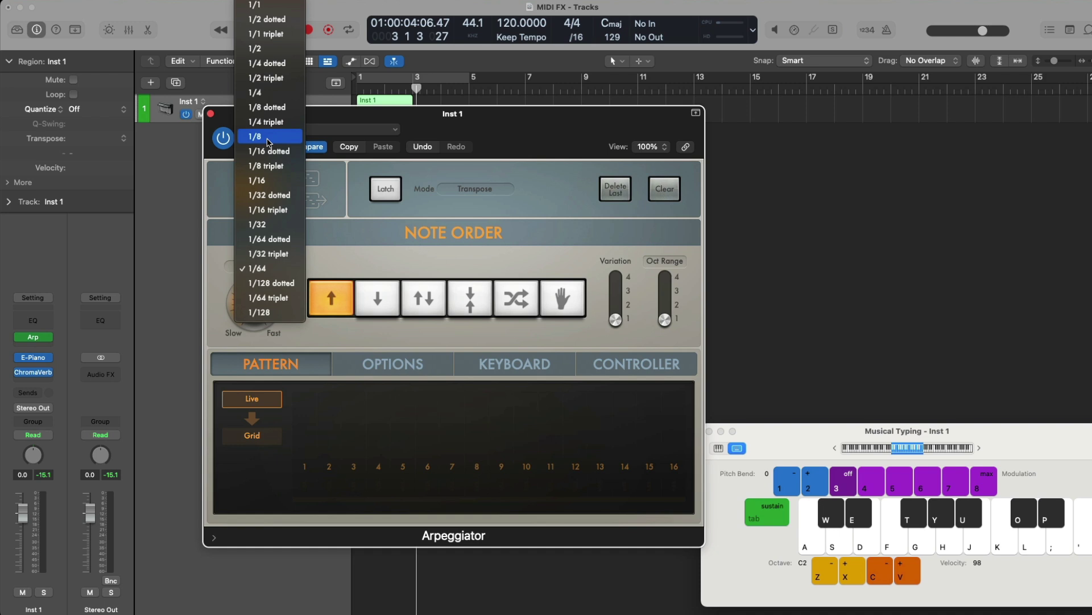
left_click(268, 142)
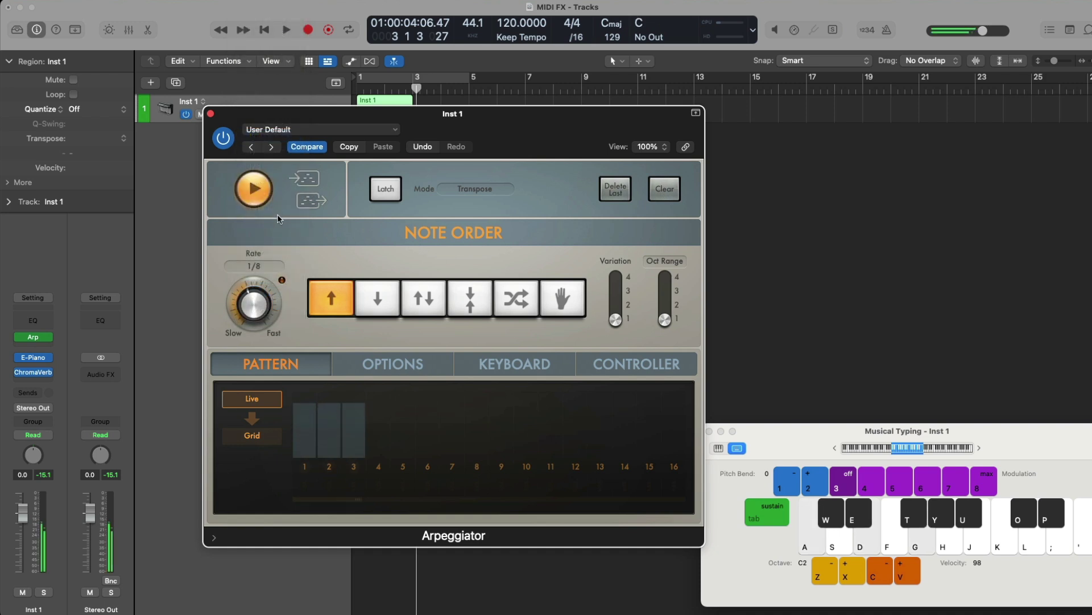
key("a")
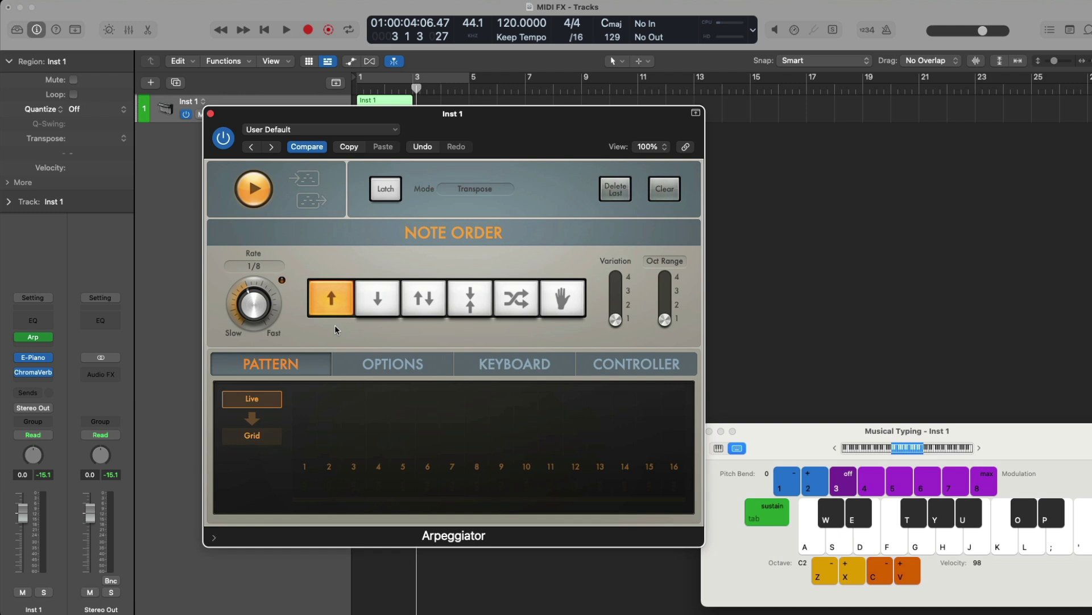
key("a")
key("d")
key("g")
key("j")
Step: Audition the Arpeggiator's Down and Up/Down note orders with a held C, E, G, B chord
left_click(379, 311)
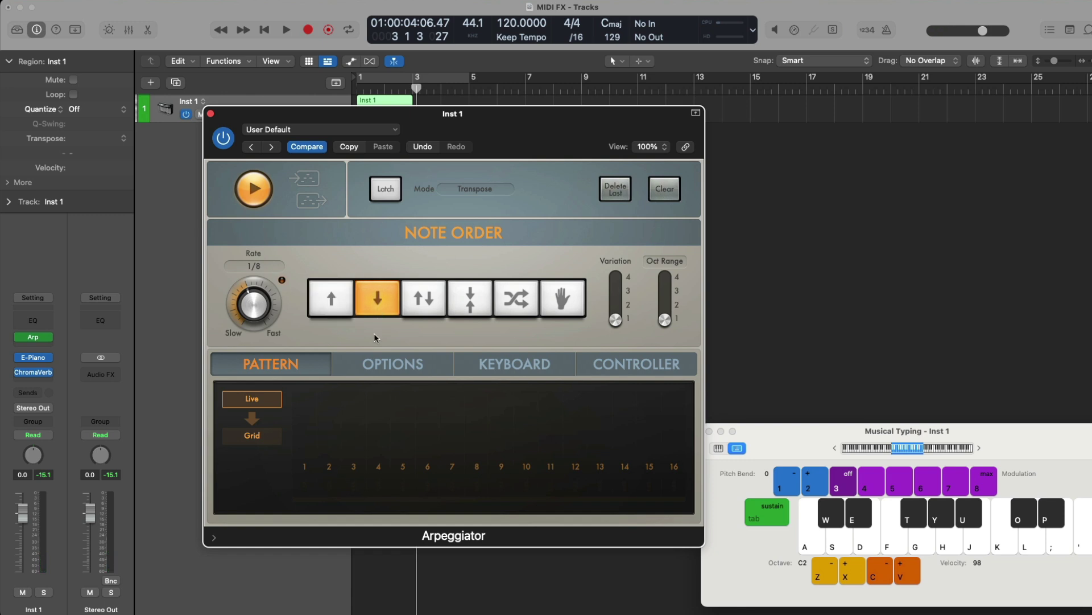
key("a+d+g+j")
left_click(423, 312)
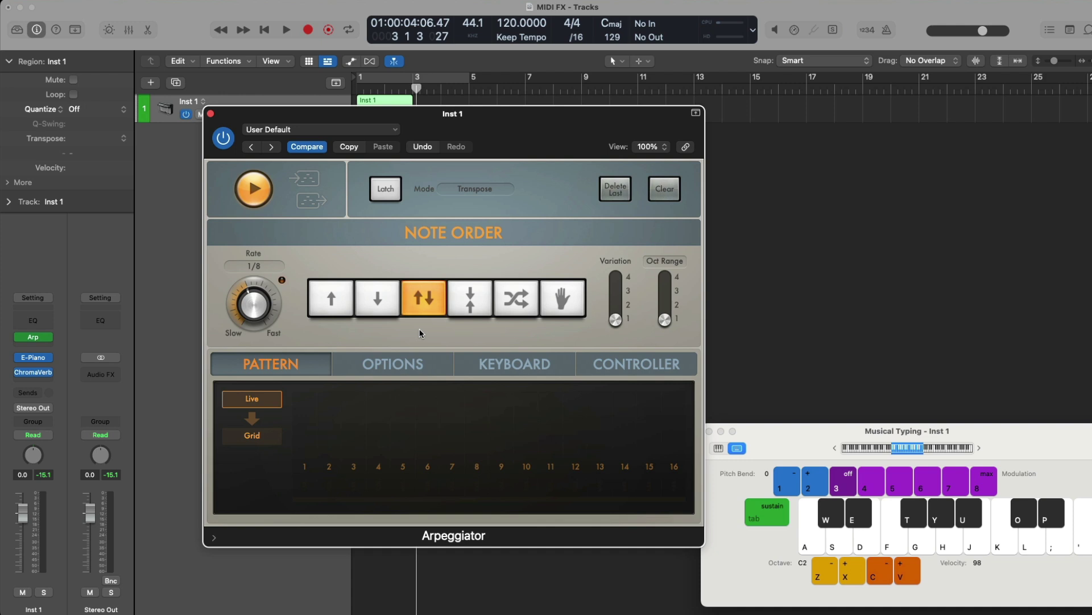
key("a")
key("d")
key("g")
key("j")
Step: Audition the Arpeggiator's Outside-In and Random note orders with a held C, E, G, B chord
left_click(465, 312)
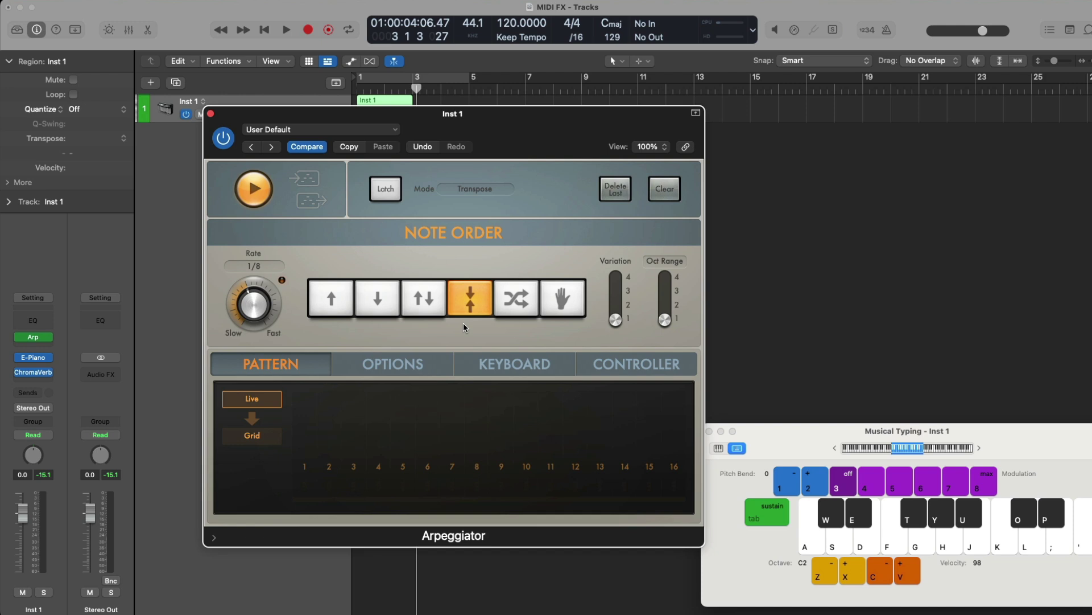
key("a")
key("d")
key("g")
key("j")
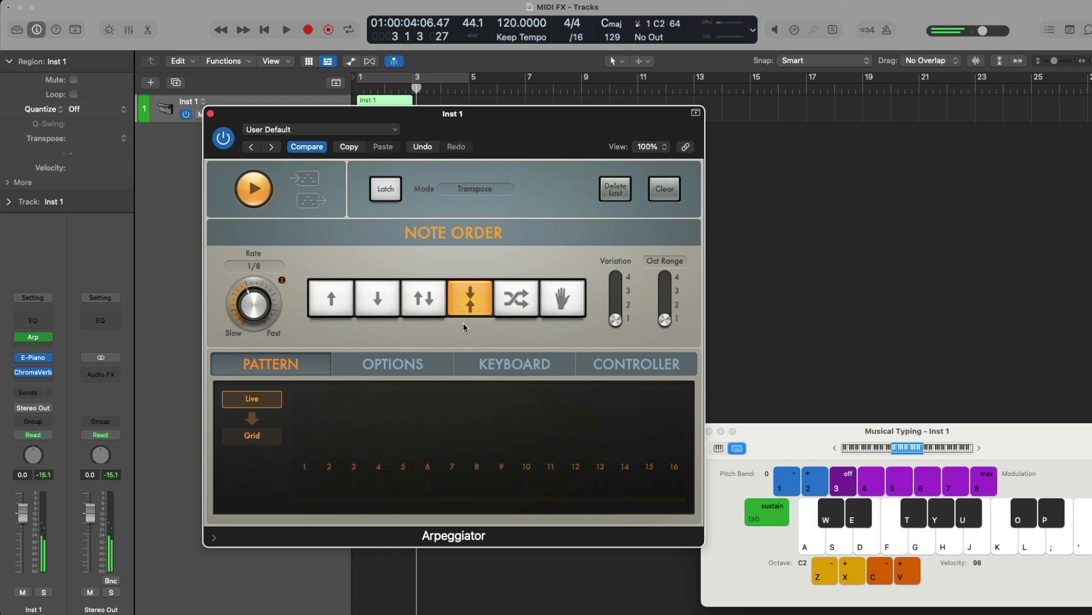
left_click(517, 313)
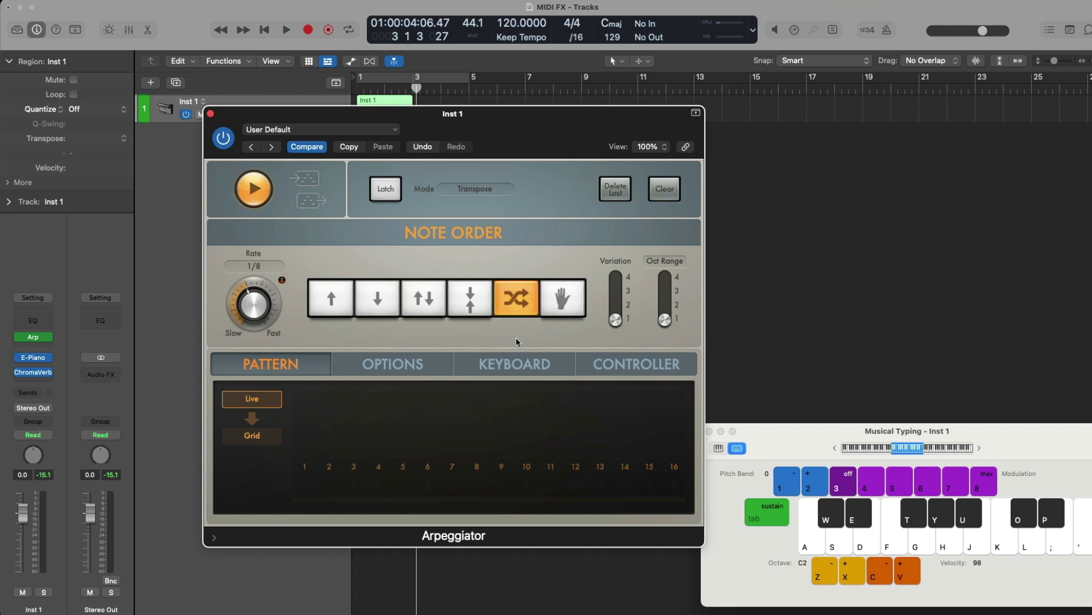
key("a+d+g+j")
Step: Switch the Arpeggiator to the As Played note order and play C, E, G followed by G, E, C
left_click(567, 301)
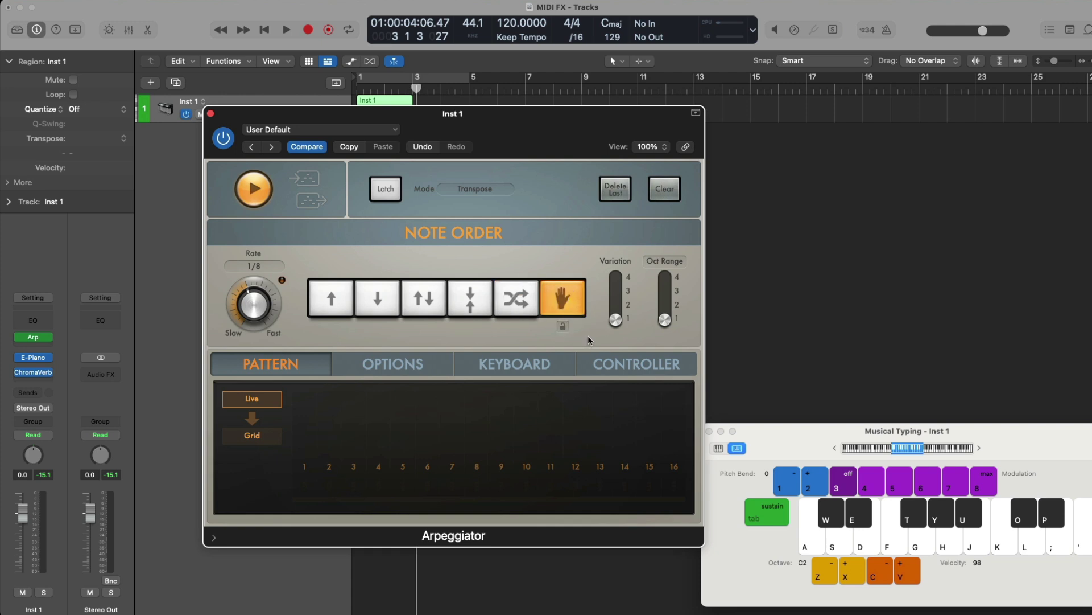
key("a")
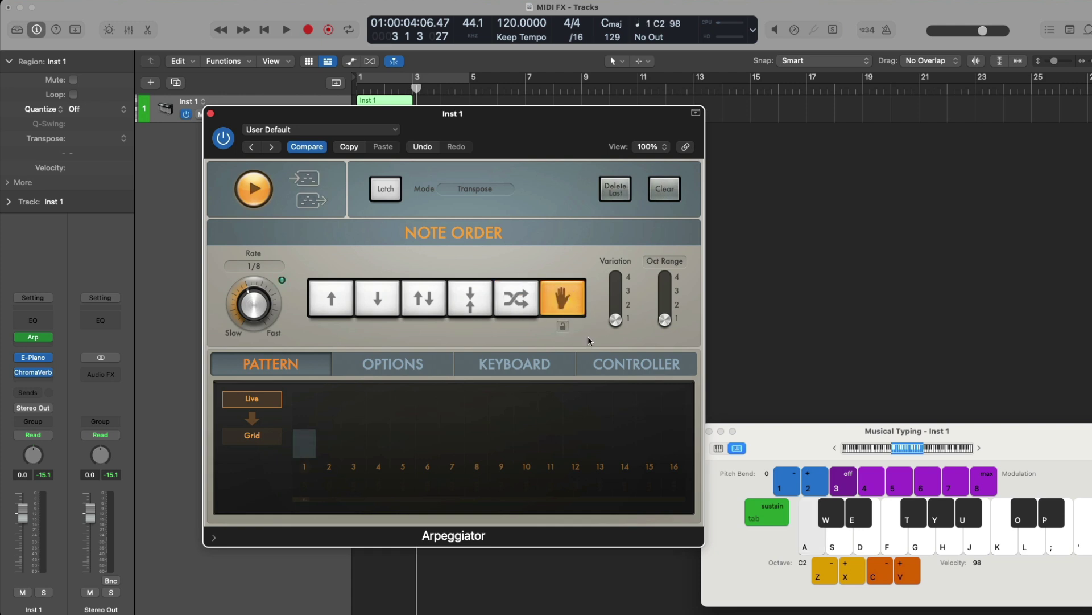
key("d")
key("g")
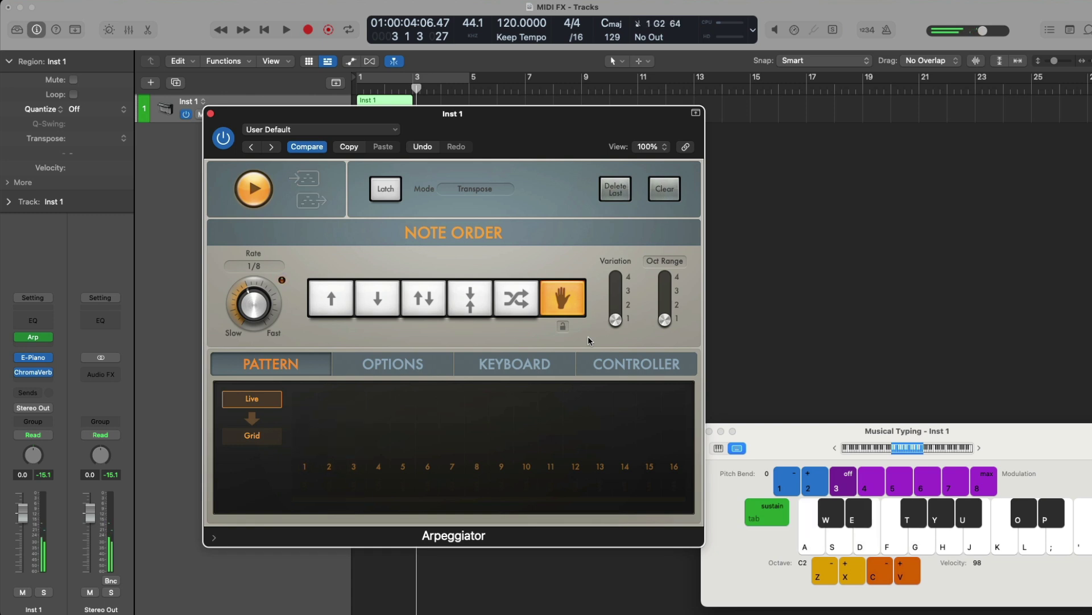
key("g")
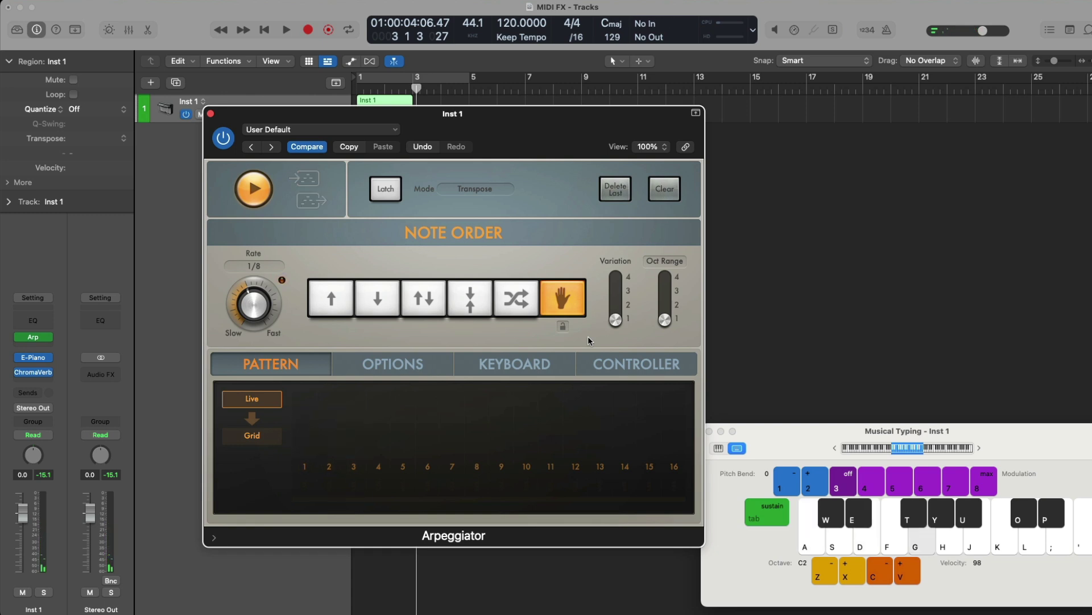
key("d")
key("a")
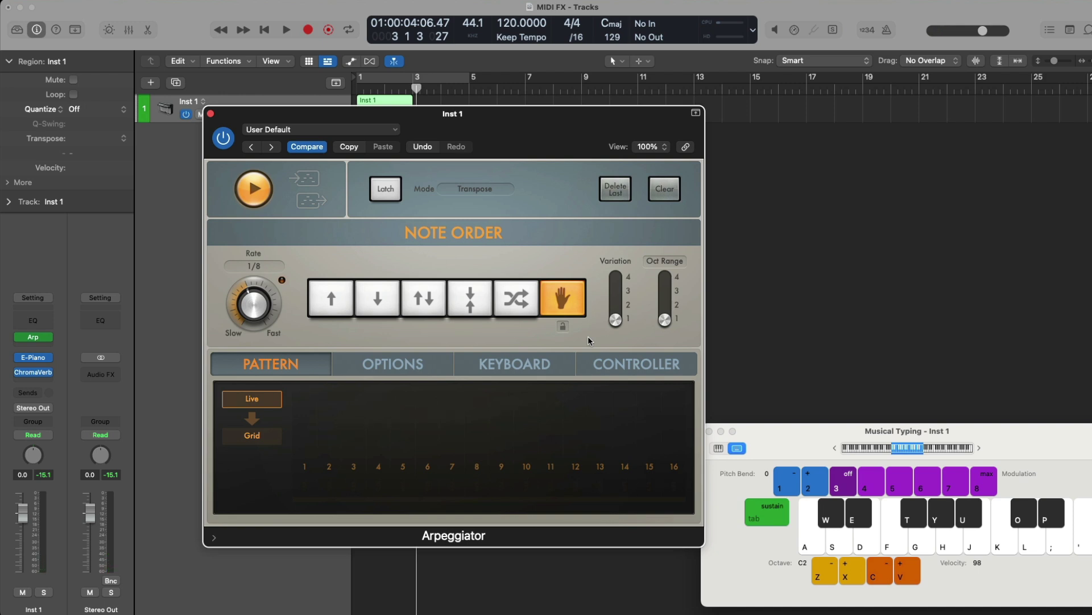
Step: Try the Arpeggiator's Variation at 2 and 4 and its Oct Range at 3, playing notes at each setting
mouse_move(616, 320)
left_mouse_down()
mouse_move(617, 281)
mouse_move(618, 310)
left_mouse_up()
key("a")
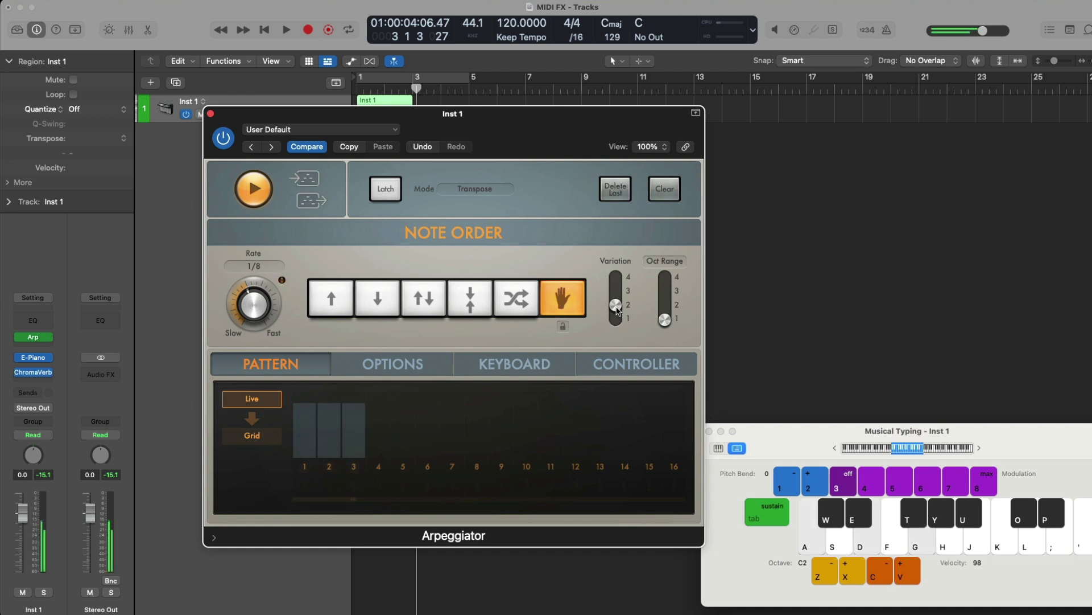
left_click_drag(617, 310, 616, 282)
key("a")
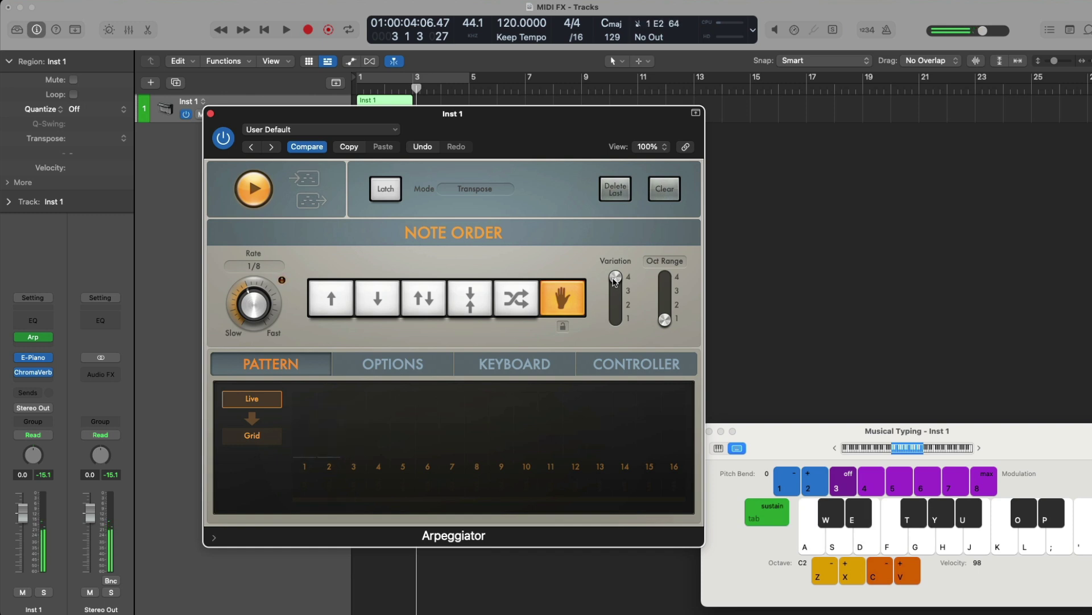
left_click_drag(665, 320, 667, 295)
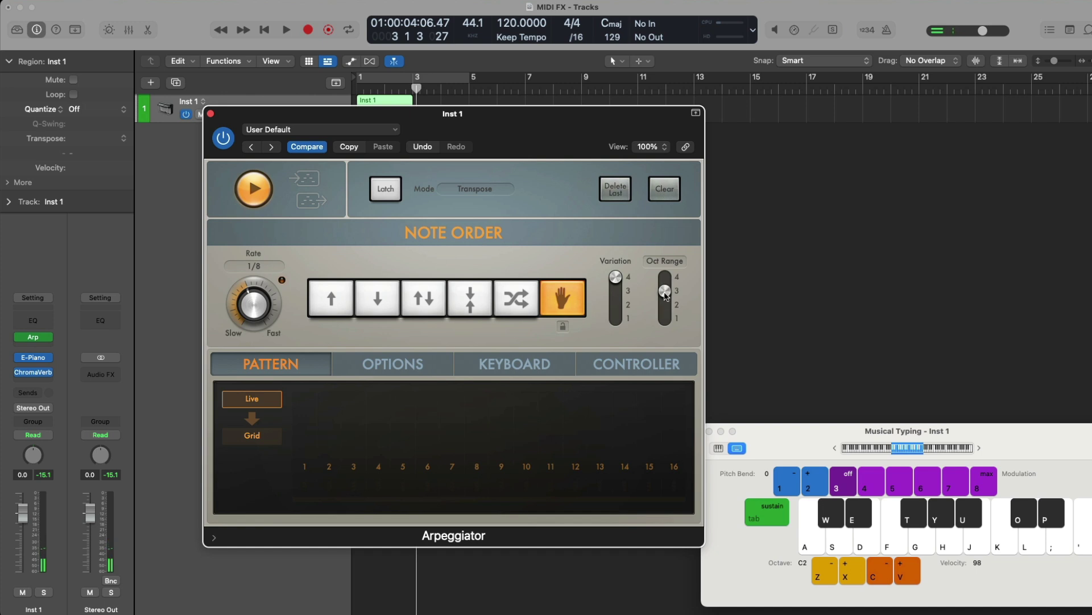
key("a")
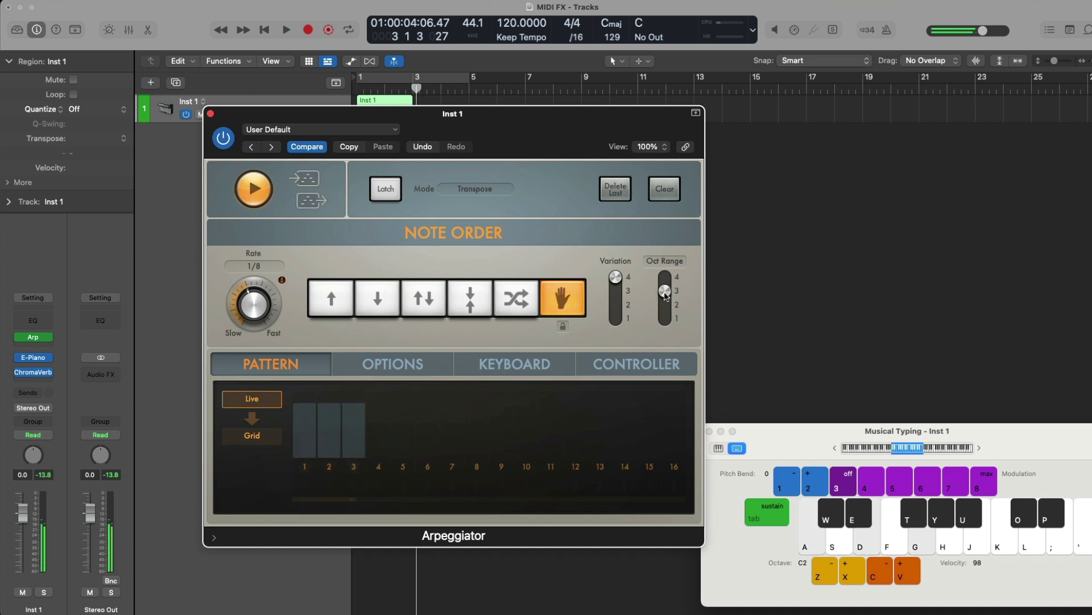
Step: Switch the Arpeggiator's Oct Range control to Inversions and play a C, E, G, B chord
left_click(666, 262)
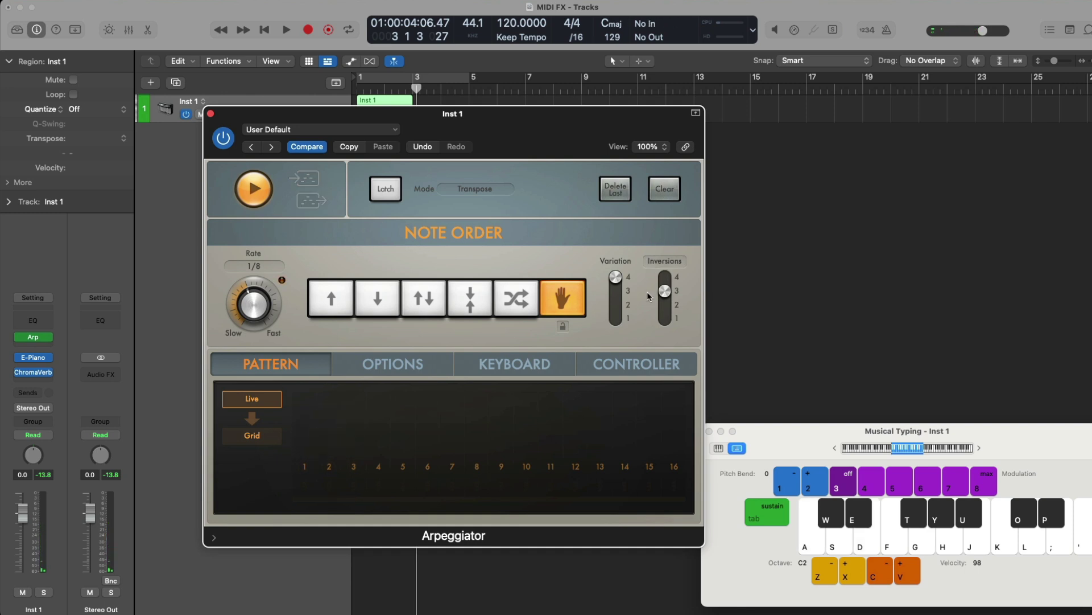
key("a")
key("d")
key("g")
key("j")
Step: Reset the Arpeggiator's Inversions and Variation to 1 and choose the Down note order
left_click(665, 319)
left_click(616, 318)
left_click(373, 301)
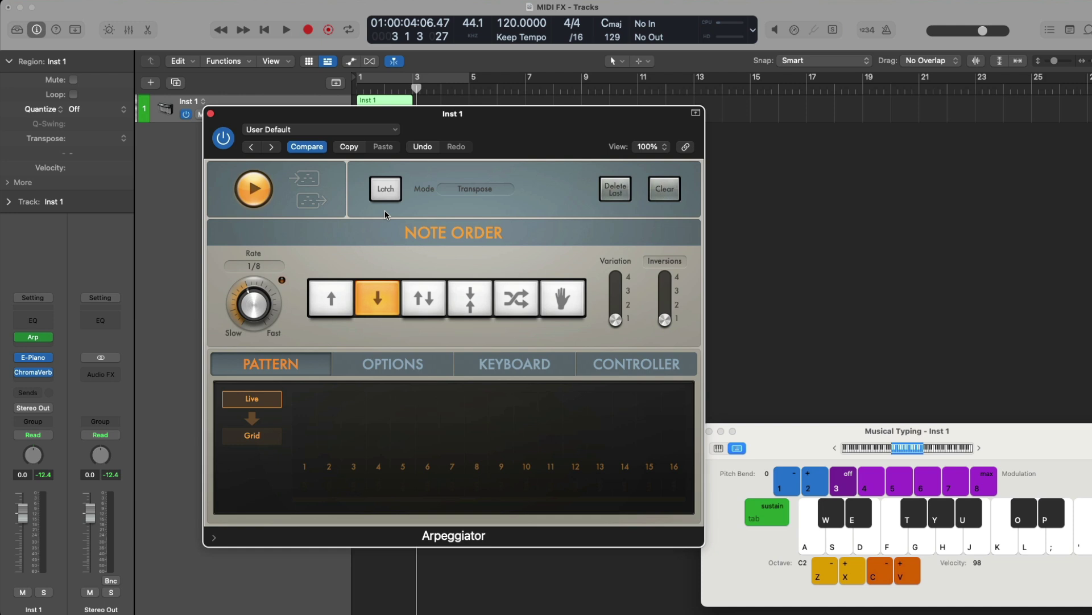
Step: Enable the Arpeggiator's Latch function and play a C, E, G chord
left_click(387, 193)
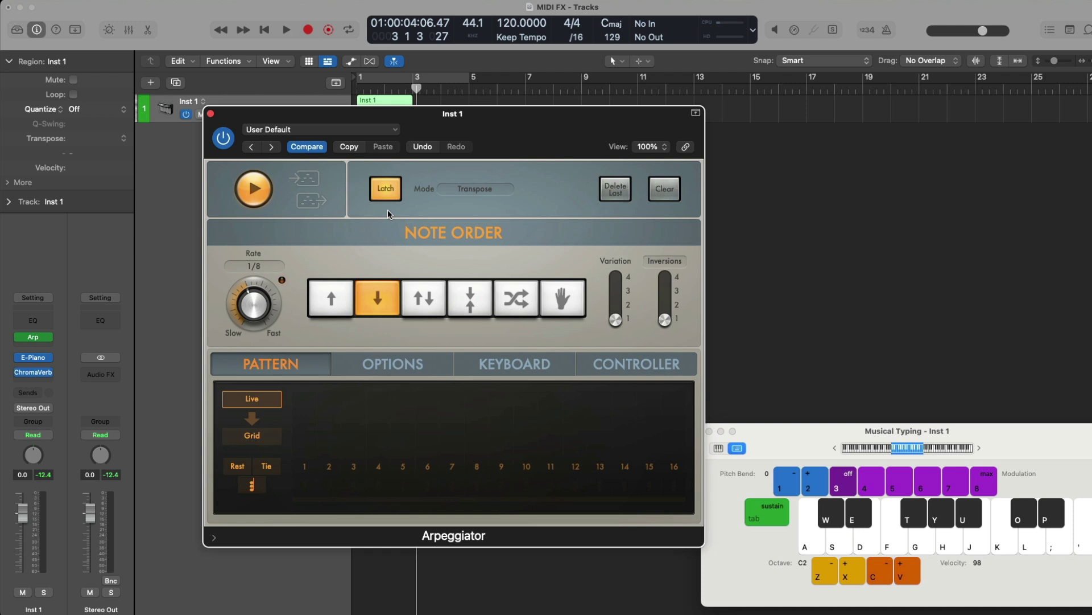
key("a")
key("d")
key("g")
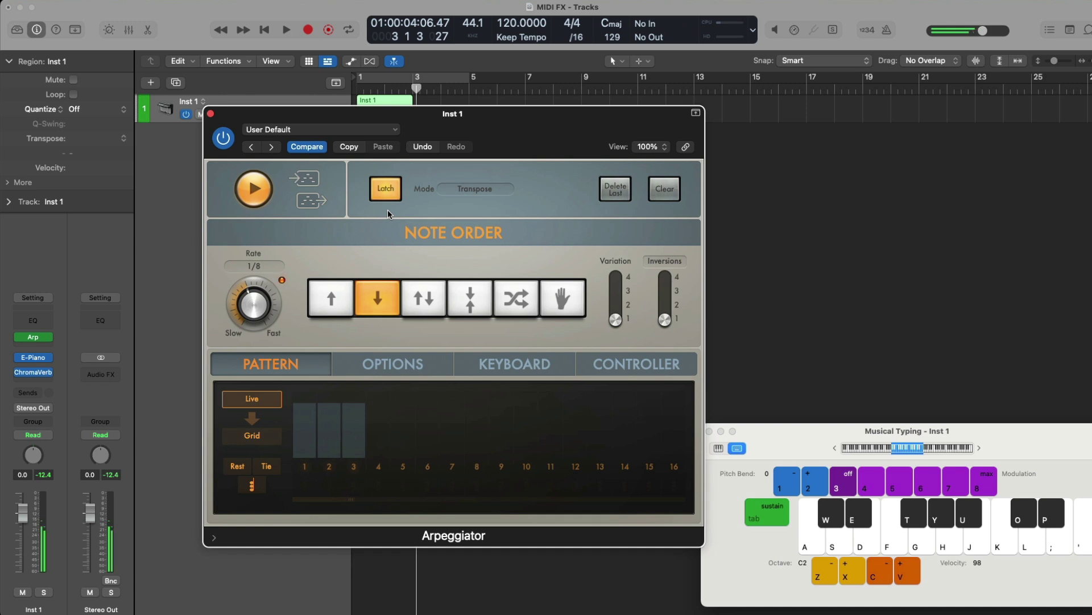
Step: Re-enable the Arpeggiator's Latch, play a C, E, G chord and transpose it with a high D, and turn Latch off
left_click(385, 195)
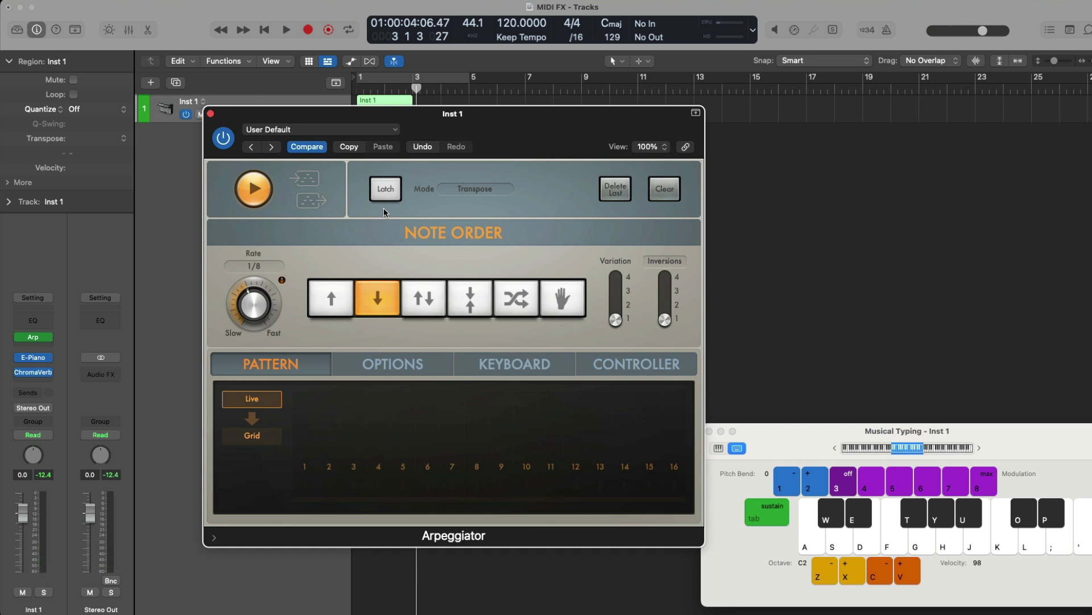
left_click(386, 200)
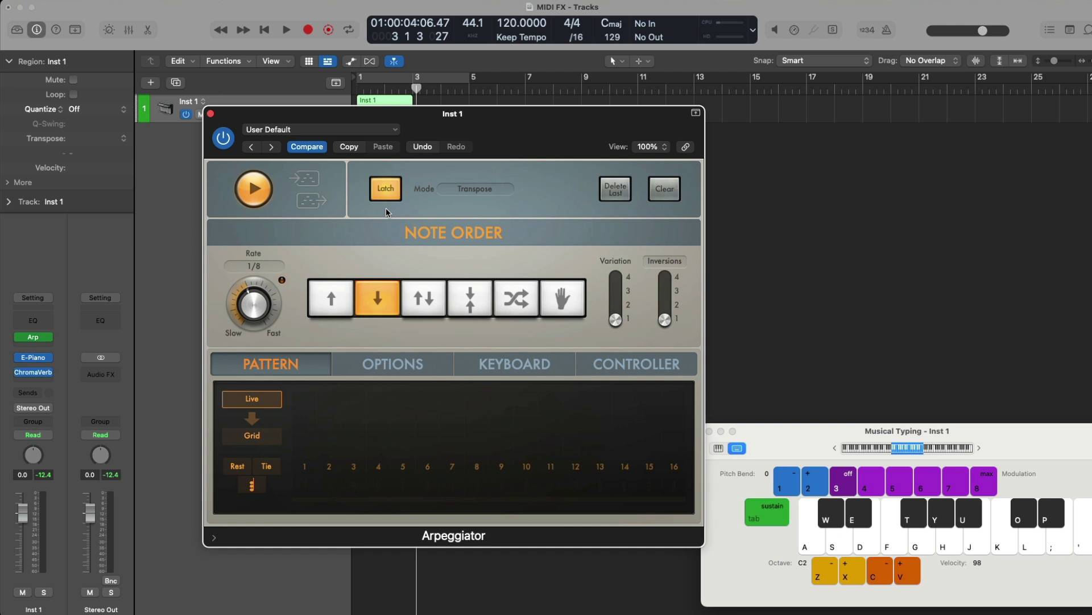
key("a")
key("d")
key("g")
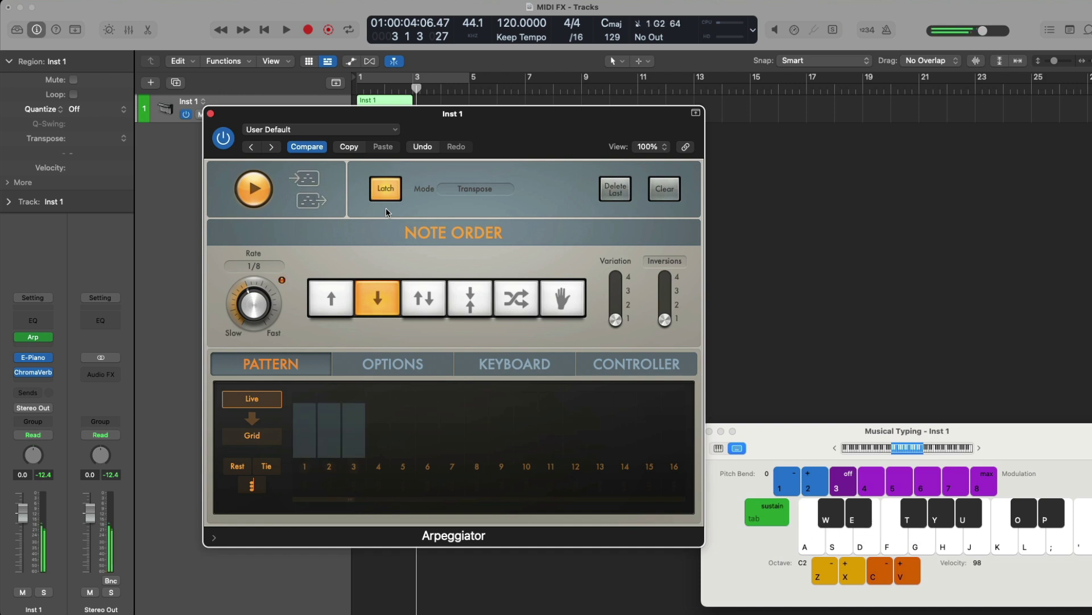
key("l")
key("l")
left_click(386, 199)
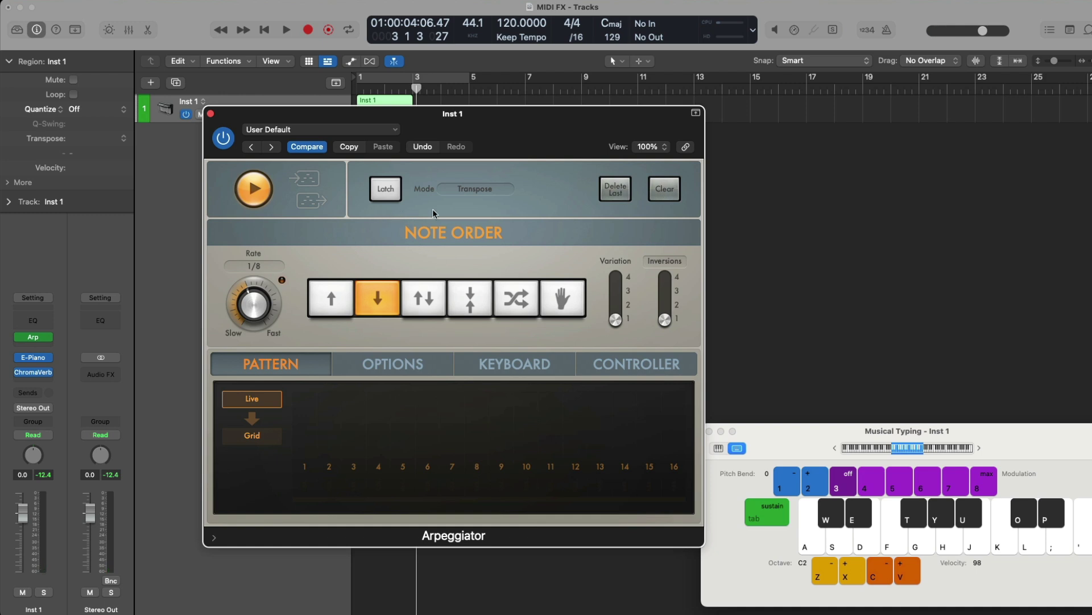
left_click(477, 193)
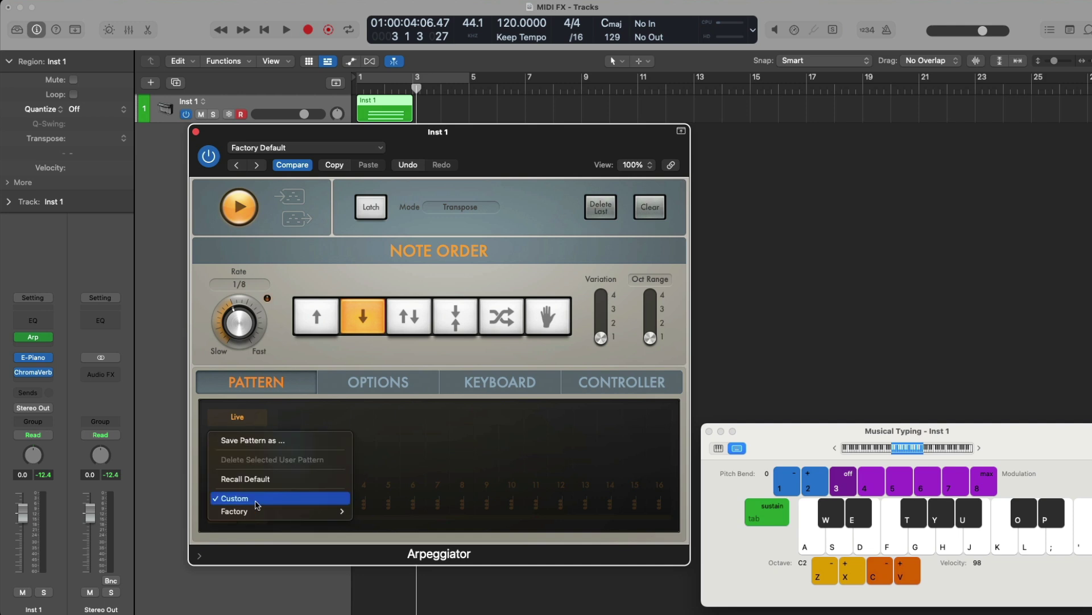
Step: Load the factory pattern Escalating Groove into the Arpeggiator's Grid
left_click(256, 501)
mouse_move(259, 510)
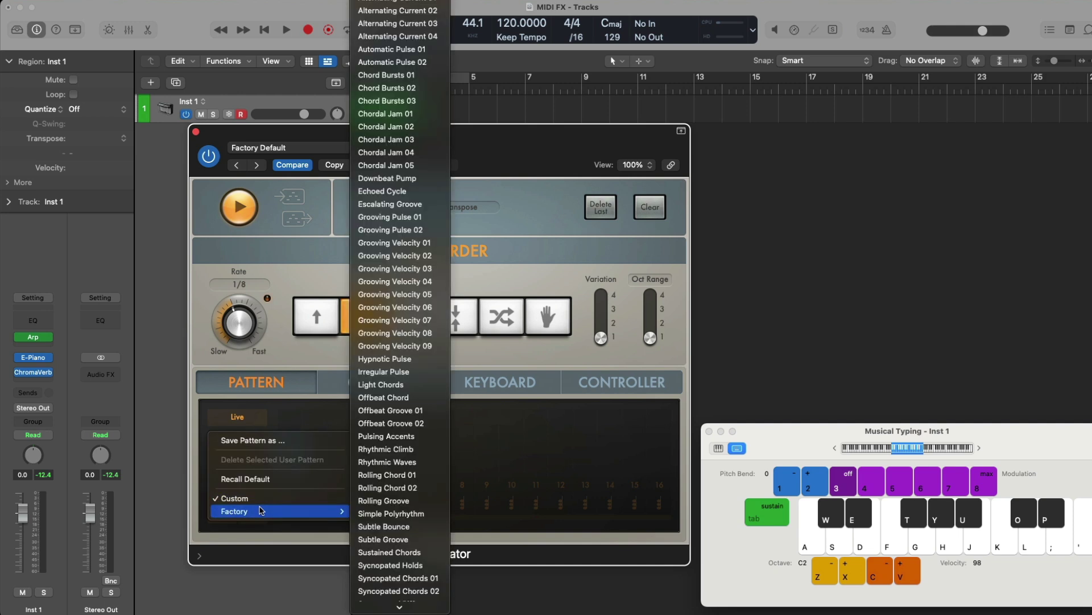
left_click(367, 203)
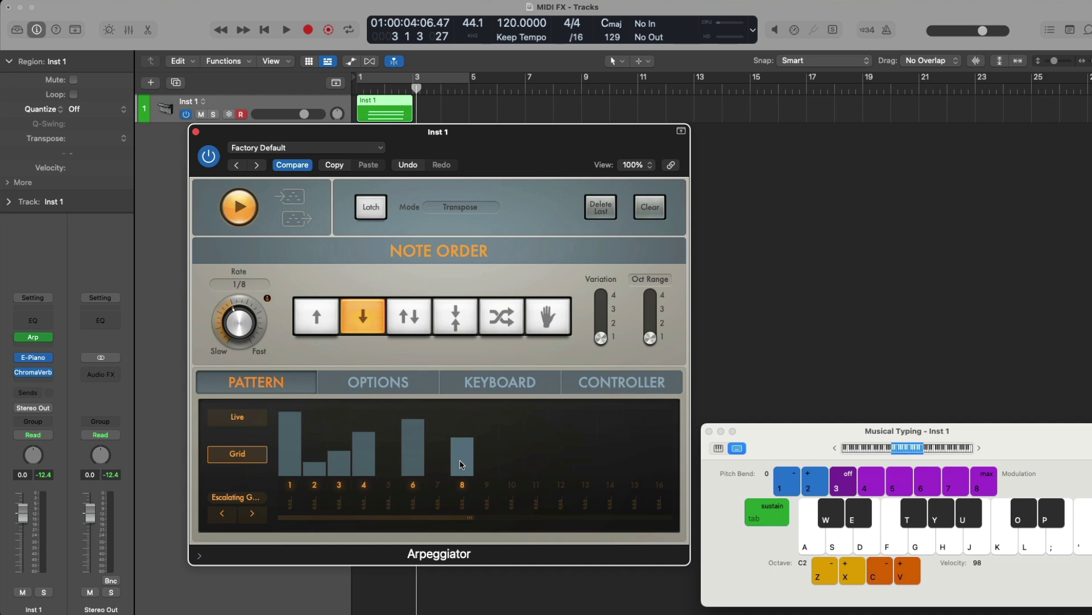
Step: Set the Arpeggiator's Rate to 1/16 triplet, raise the Musical Typing velocity to 113 and play a C, E, G, B chord
left_click_drag(237, 318, 235, 304)
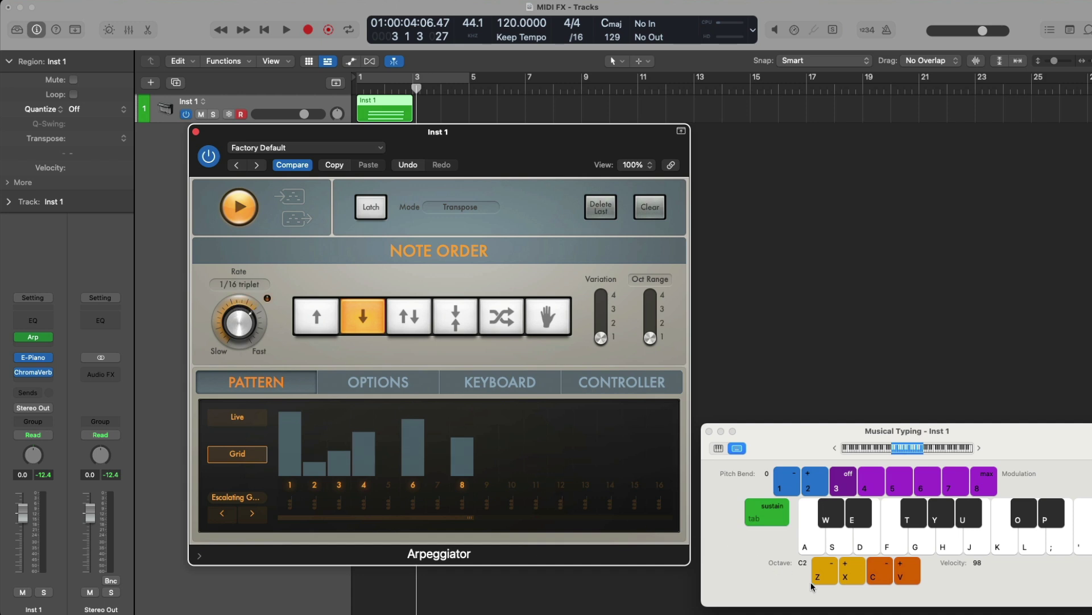
left_click(905, 575)
left_click(904, 576)
key("a+d+g+j")
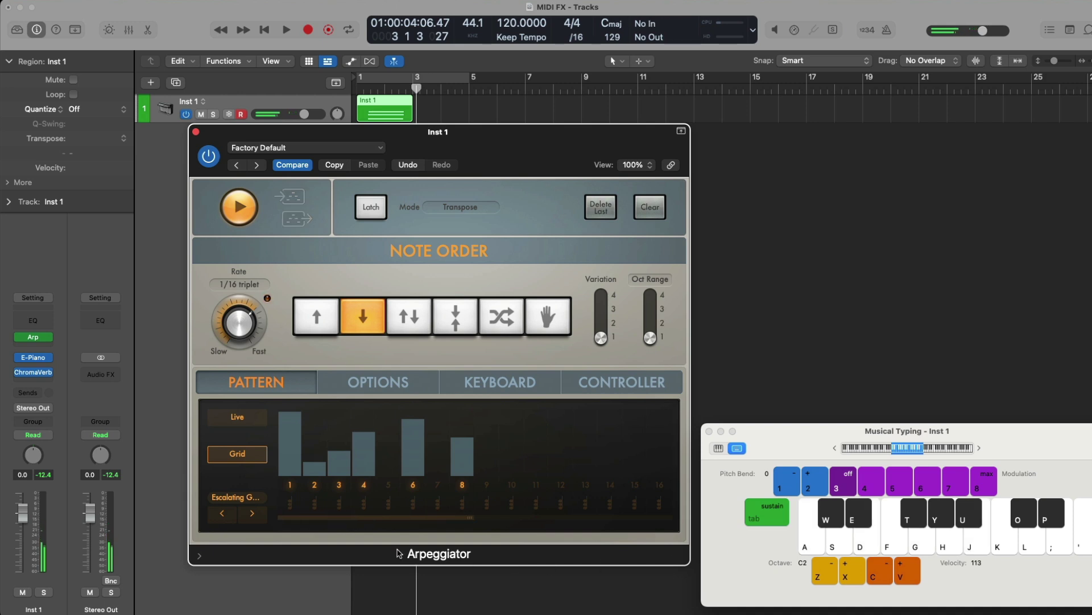
Step: Step forward through the Grooving Pulse patterns to the first Grooving Velocity pattern, playing C and E with each
left_click(256, 517)
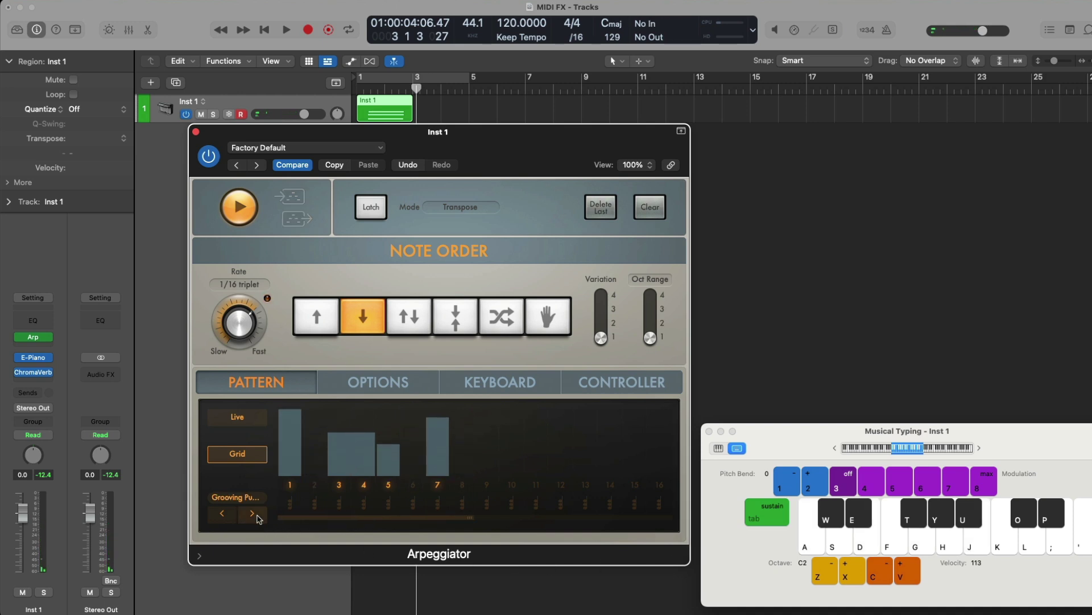
key("a+d")
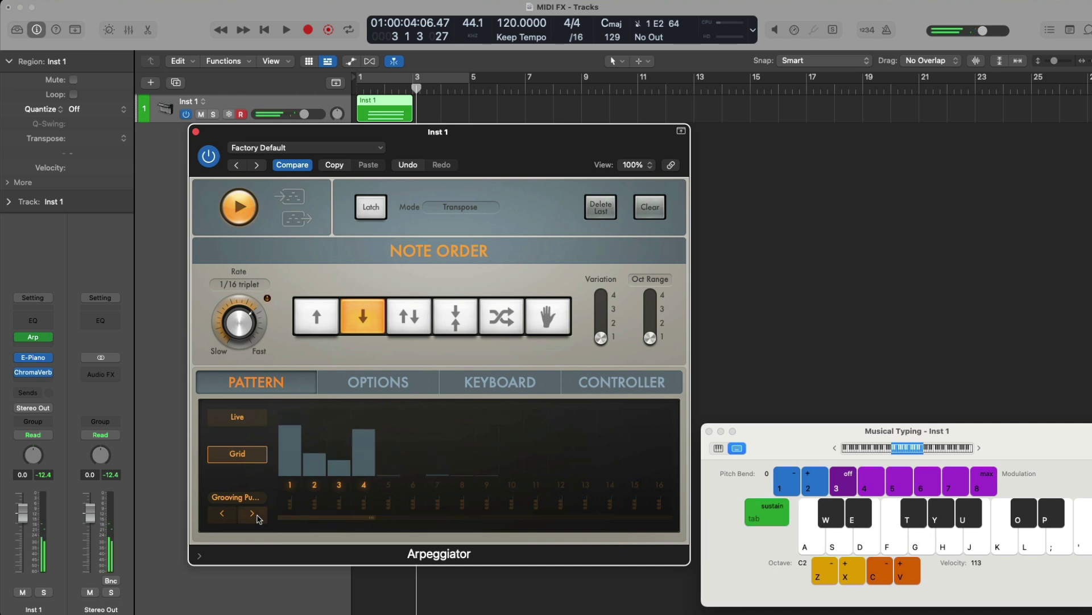
left_click(256, 517)
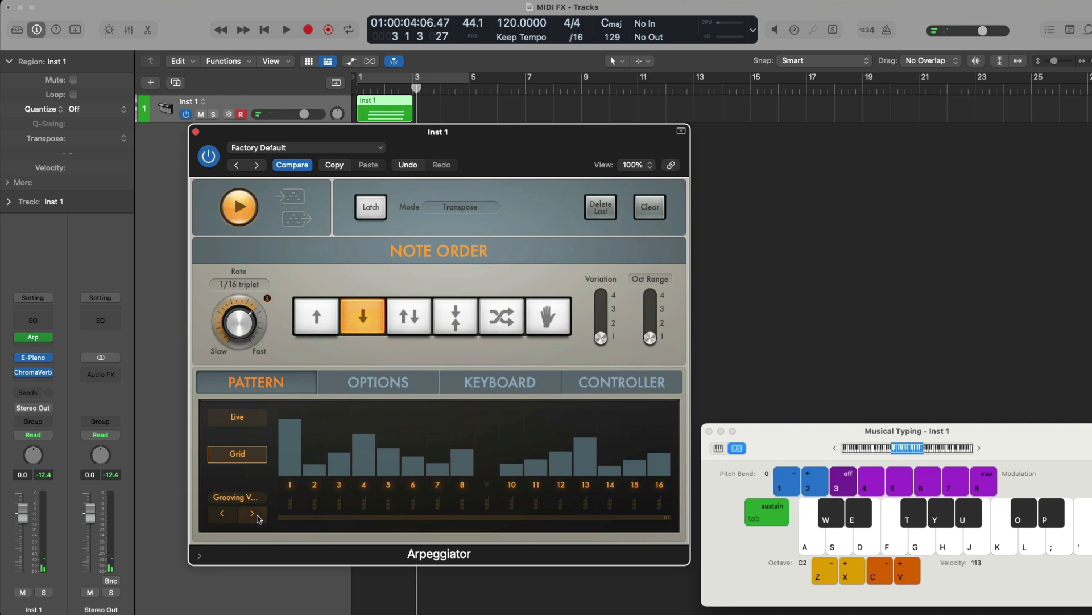
key("a+d")
Step: Edit the grid pattern by raising steps 1 and 12 to full velocity and shortening step 1
left_click_drag(290, 436, 289, 441)
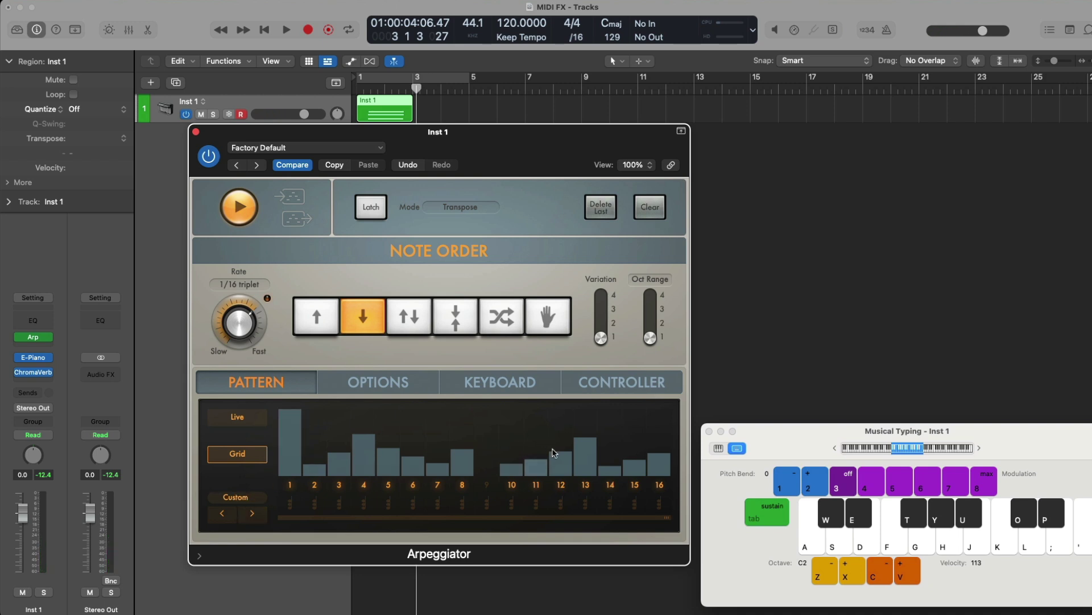
left_click_drag(555, 454, 559, 409)
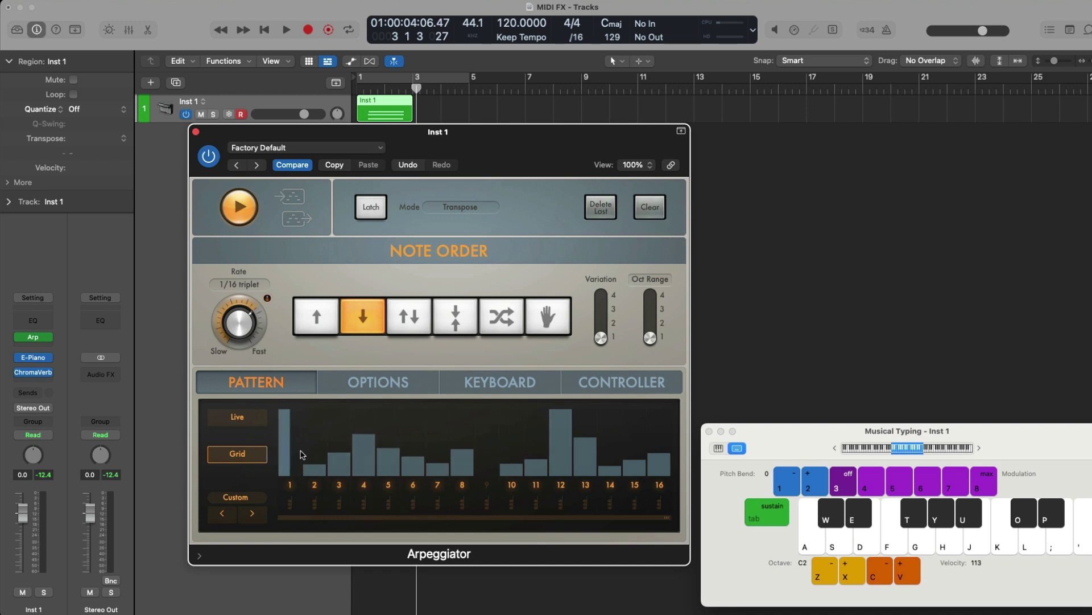
Step: Turn on chord playback for steps 2, 8 and 12 of the grid pattern and play C and E
left_click(314, 501)
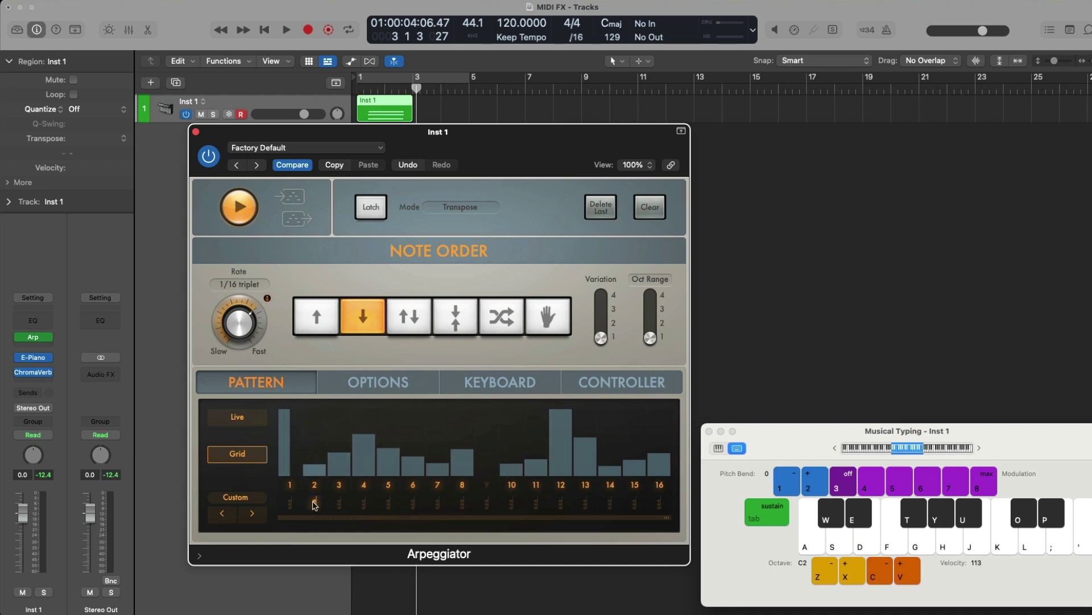
left_click(462, 502)
left_click(560, 503)
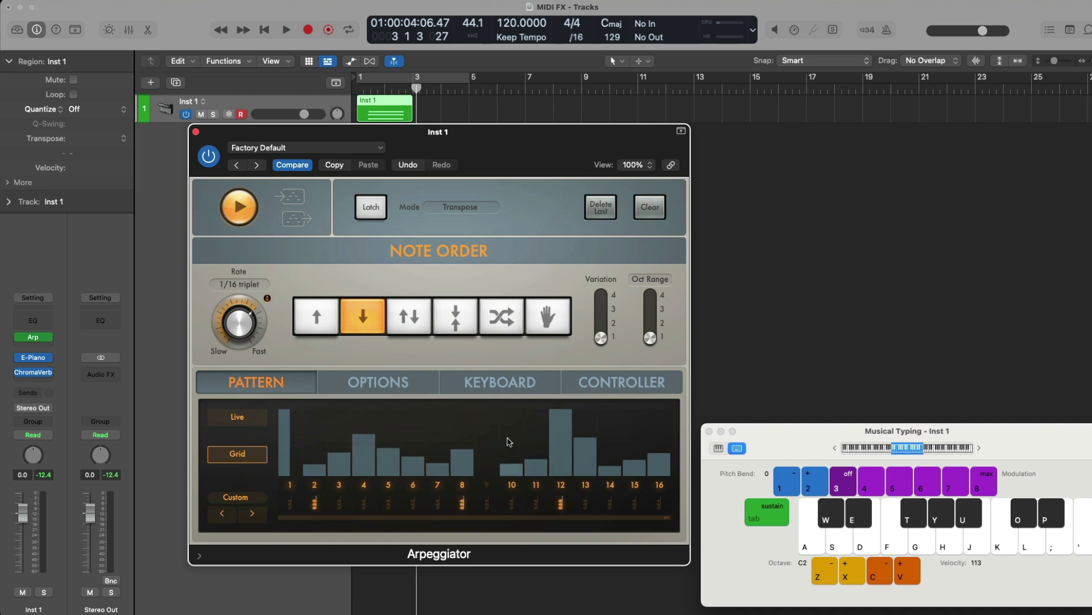
key("a")
key("d")
Step: Insert the Chord Trigger MIDI FX below the Arpeggiator on Inst 1, and close and bypass the Arpeggiator
left_click(50, 338)
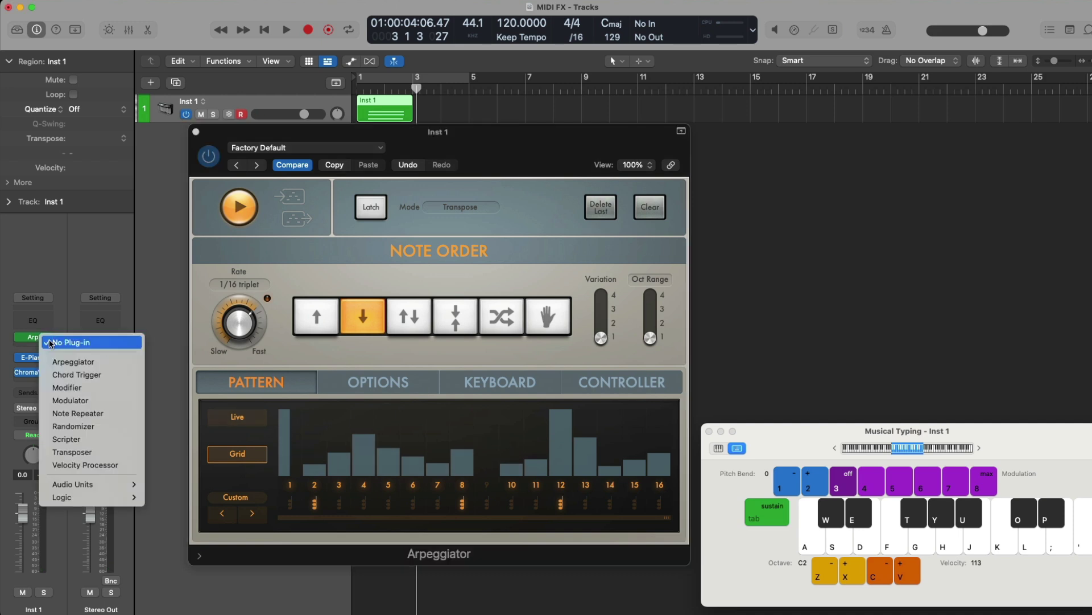
left_click(58, 375)
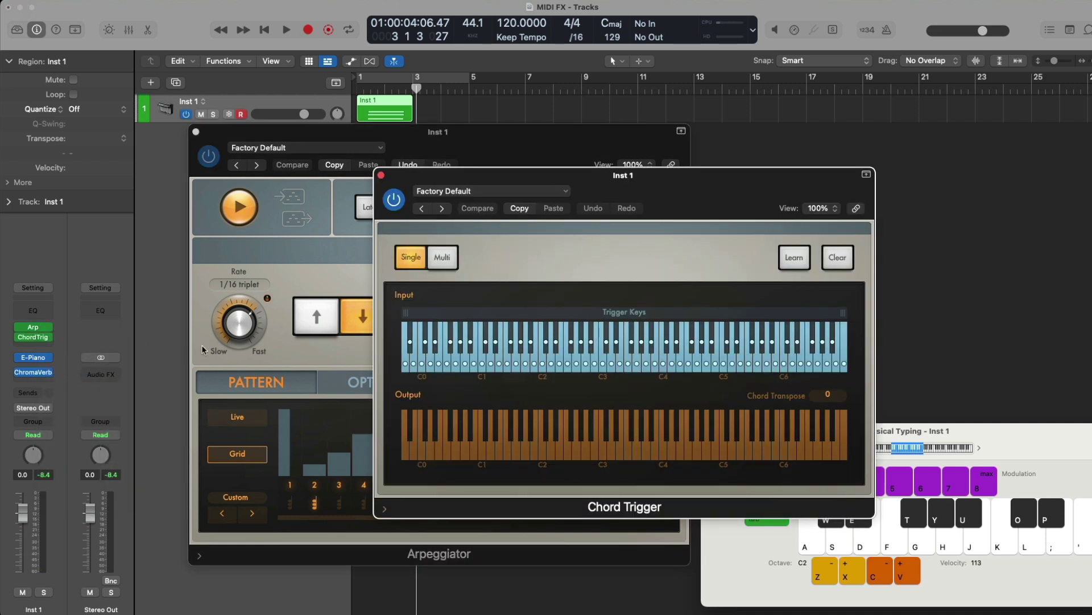
left_click(196, 132)
left_click(195, 131)
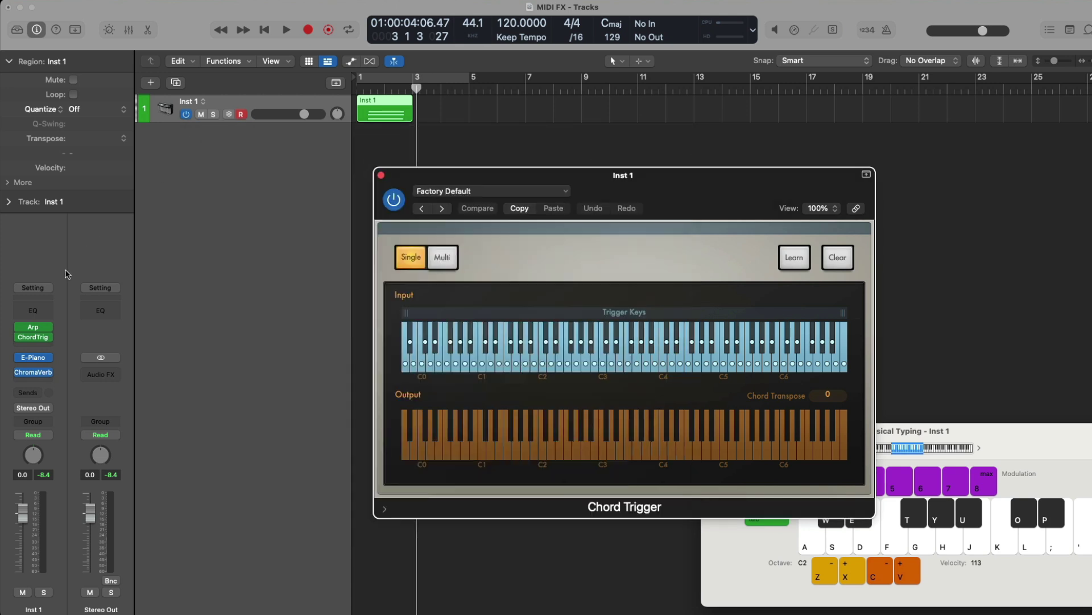
left_click(18, 327)
left_click_drag(578, 193, 387, 182)
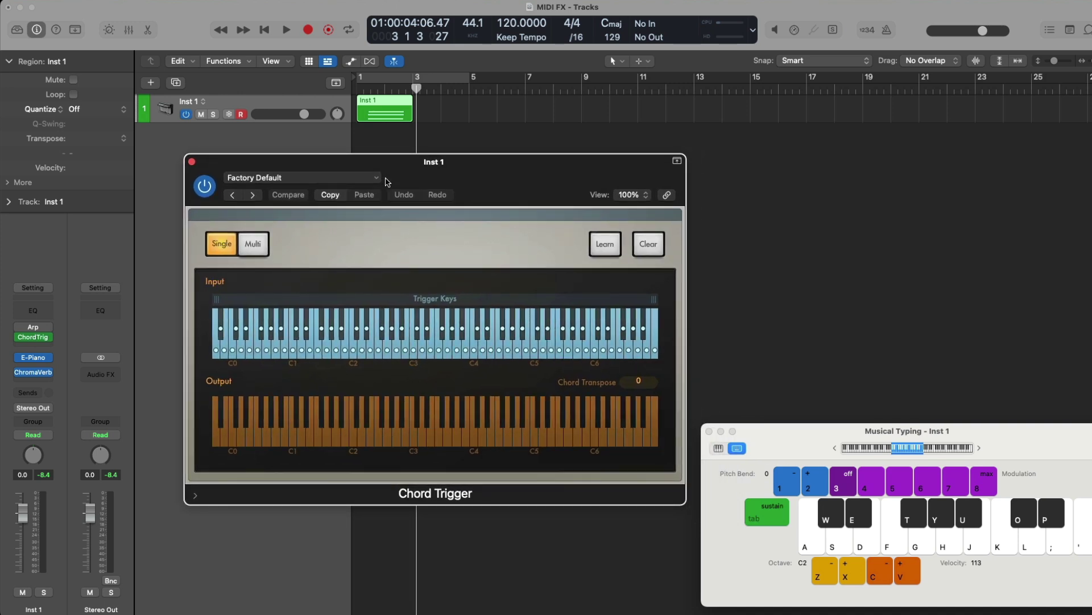
Step: Play the single notes C, E, G and a high D through Chord Trigger's factory default setting
key("a")
key("a")
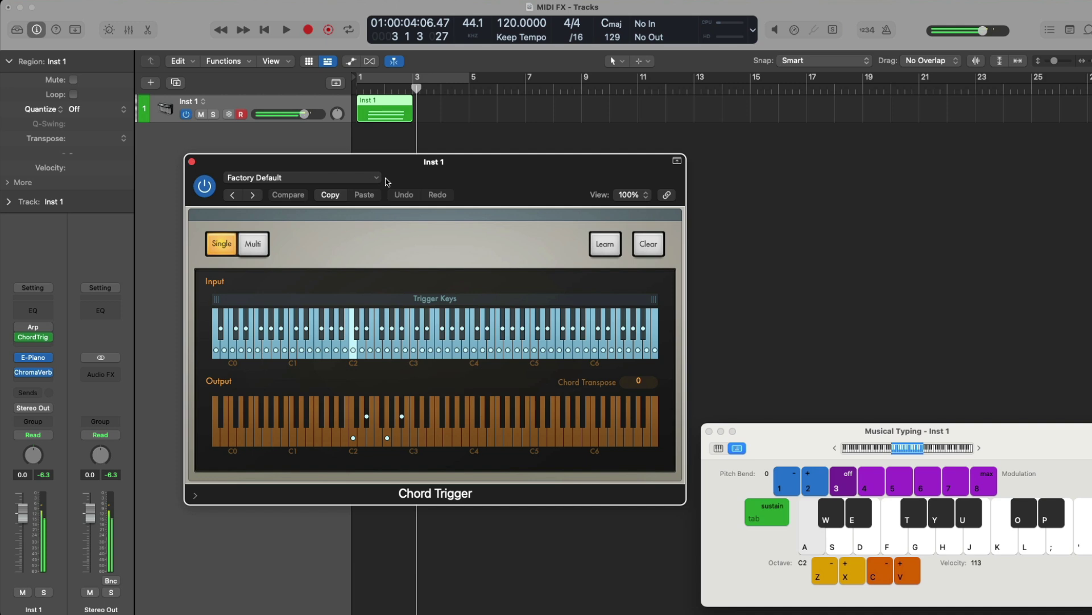
key("d")
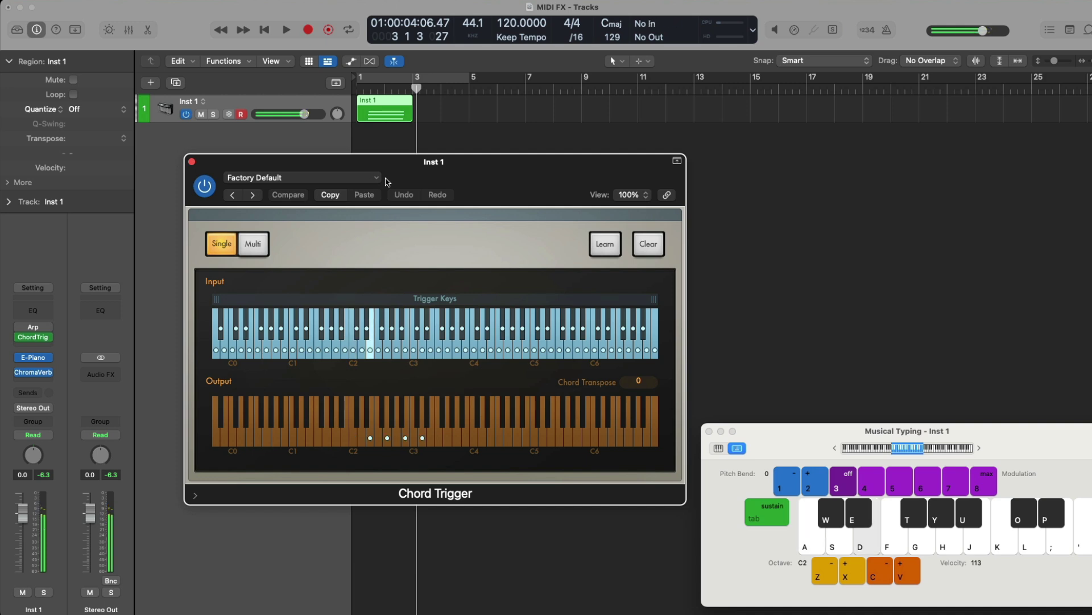
key("g")
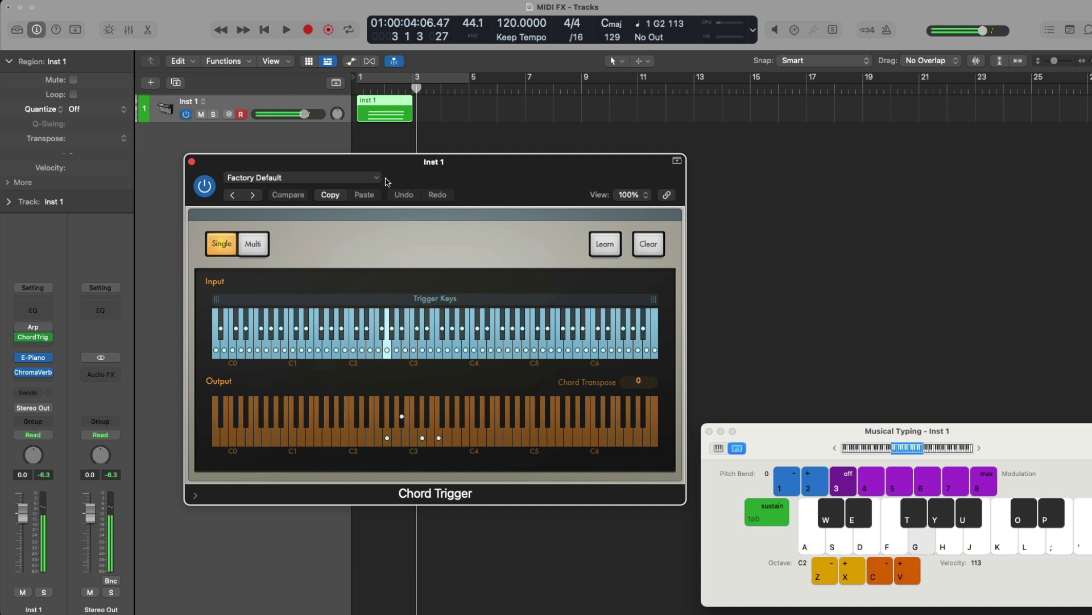
key("l")
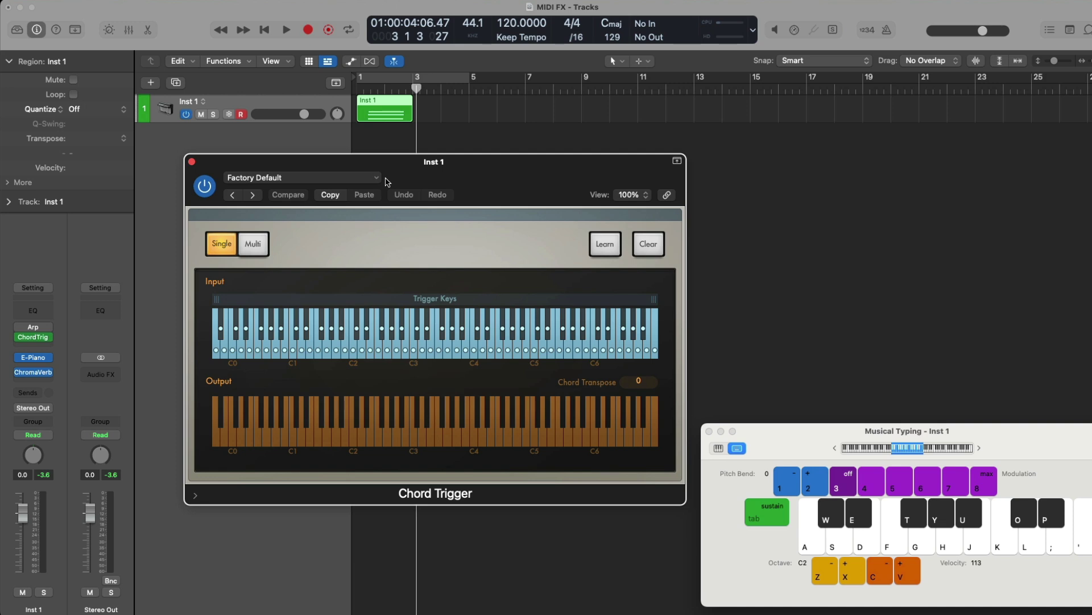
Step: Load Chord Trigger's Minor preset from the Single Triads and play C and F
left_click(376, 178)
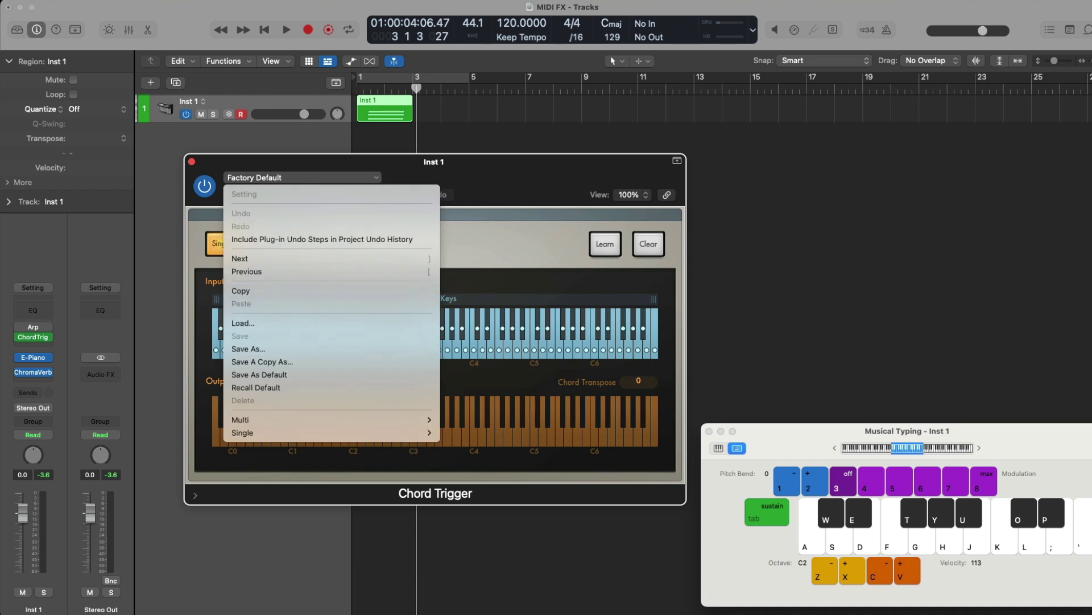
mouse_move(377, 419)
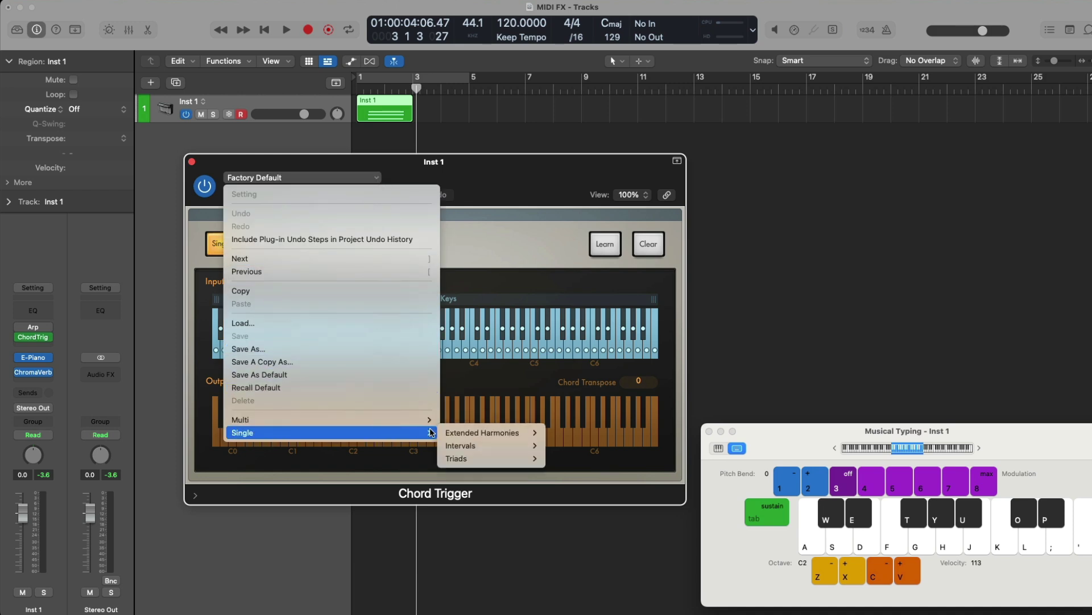
mouse_move(454, 458)
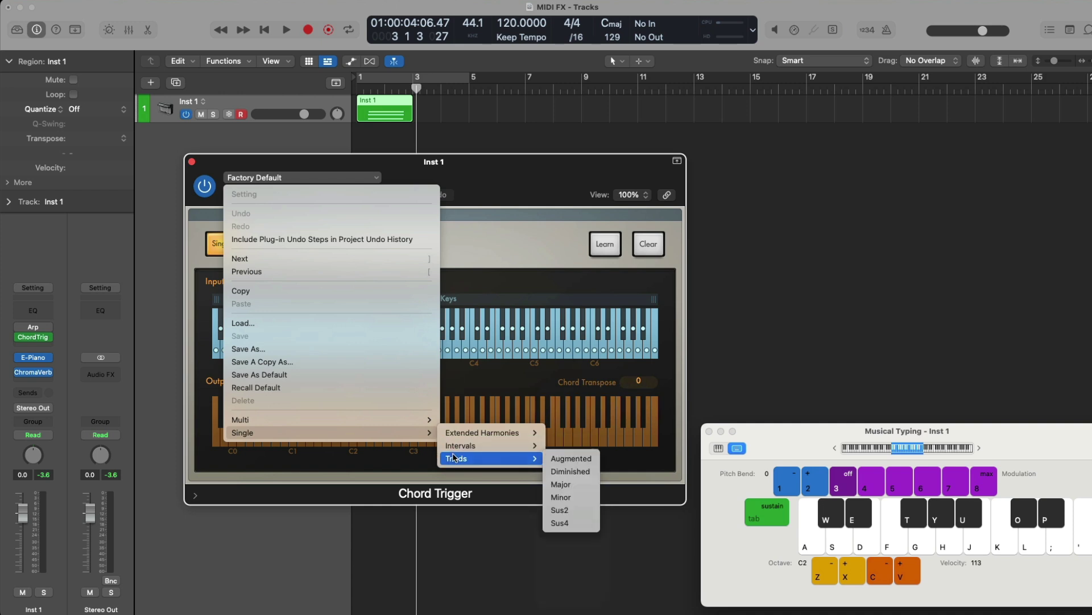
left_click(563, 497)
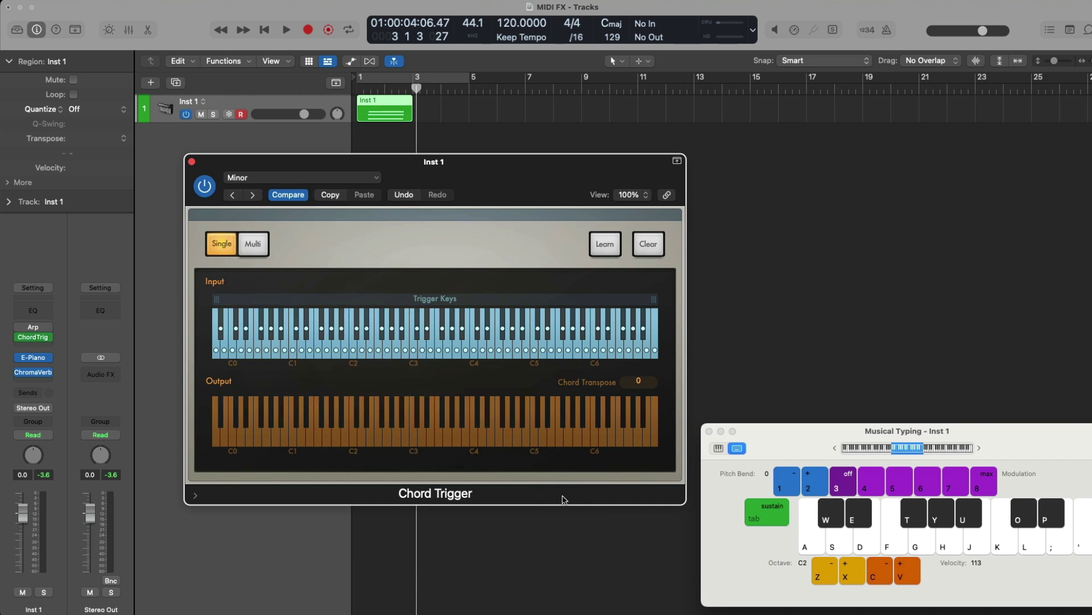
key("a")
key("f")
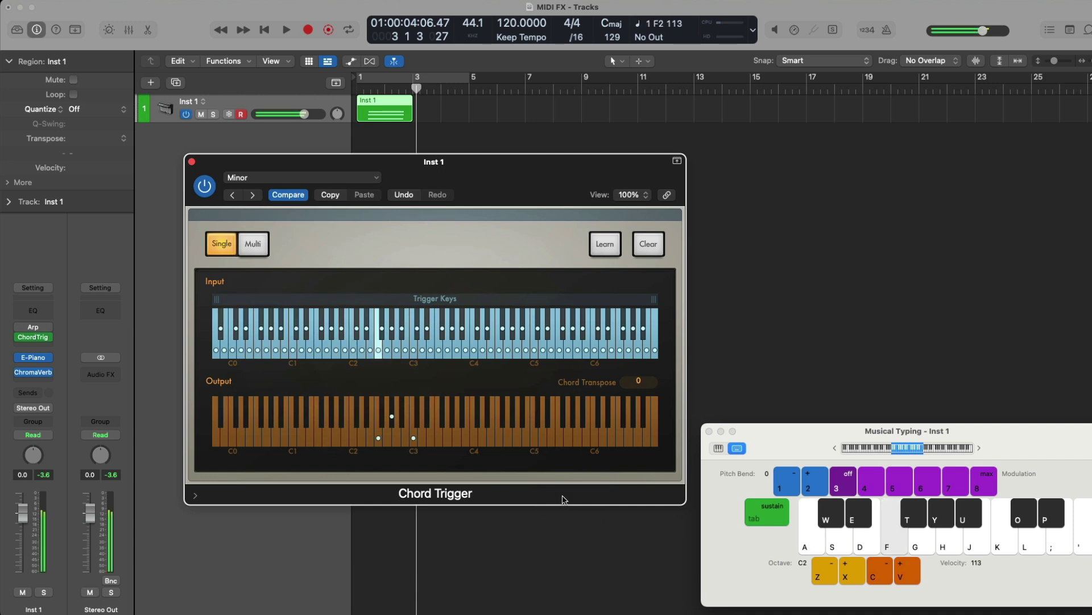
Step: Load the Multi preset Guitar Open Chords from the Guitar Voicings in Chord Trigger and play C and G
left_click(361, 178)
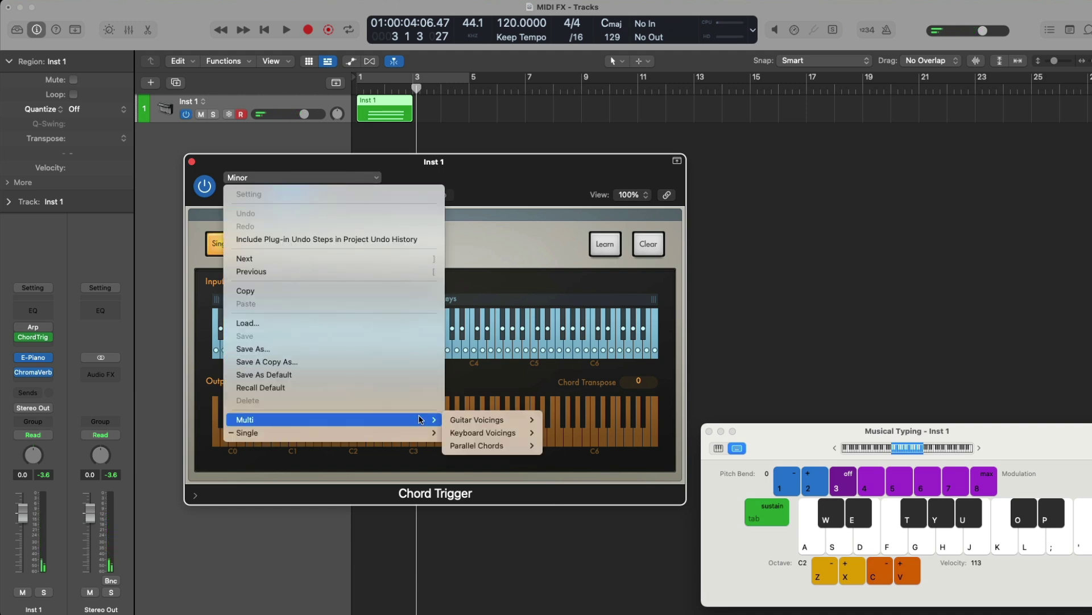
mouse_move(448, 420)
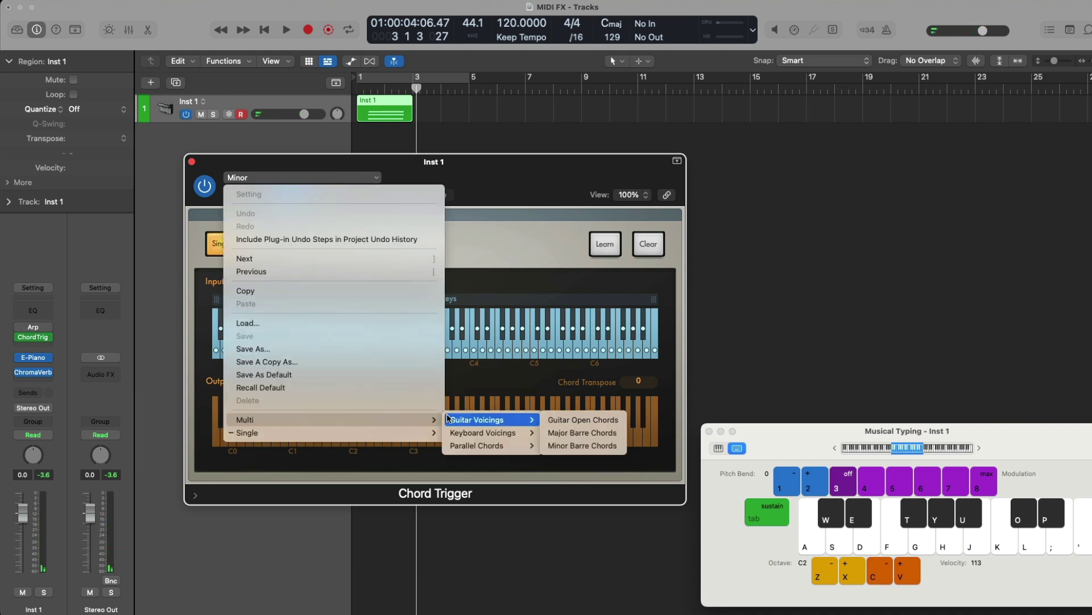
left_click(542, 419)
key("a")
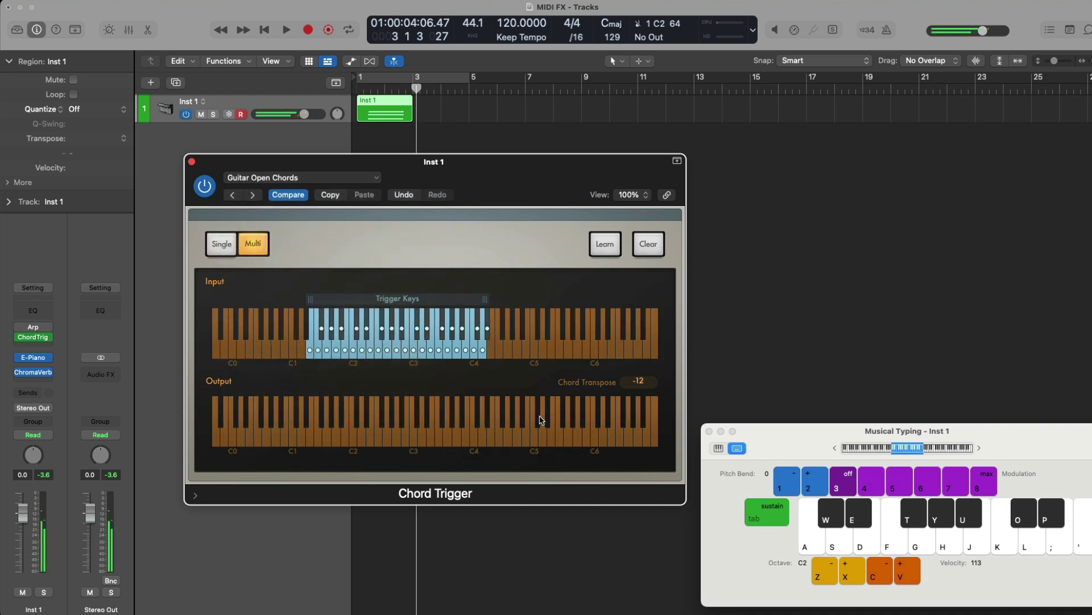
key("g")
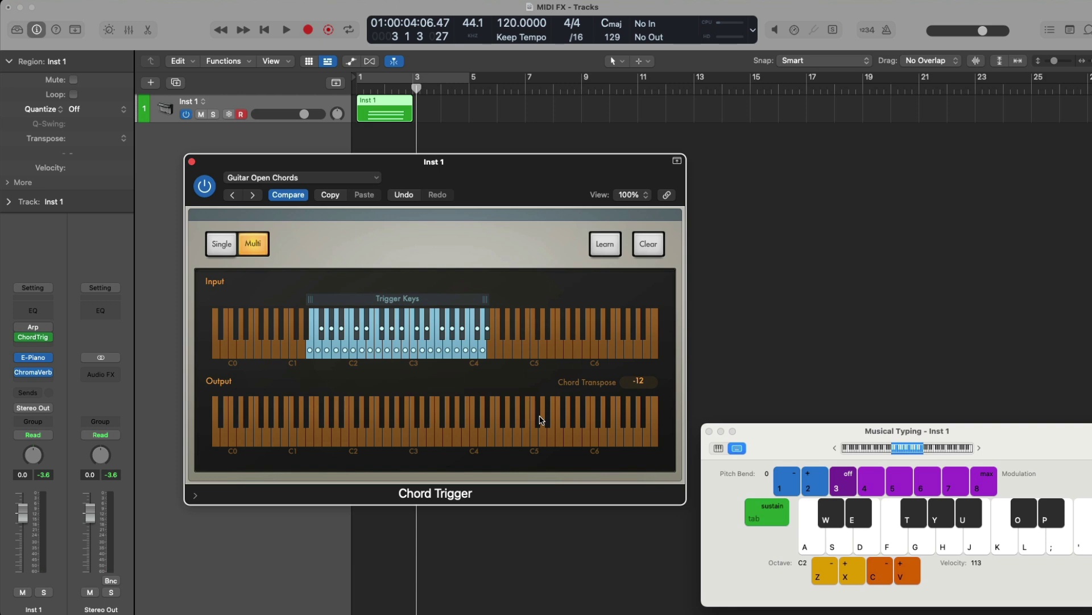
Step: Switch Chord Trigger to Single mode and learn a C–E–G–high D chord on the C trigger key
left_click(226, 245)
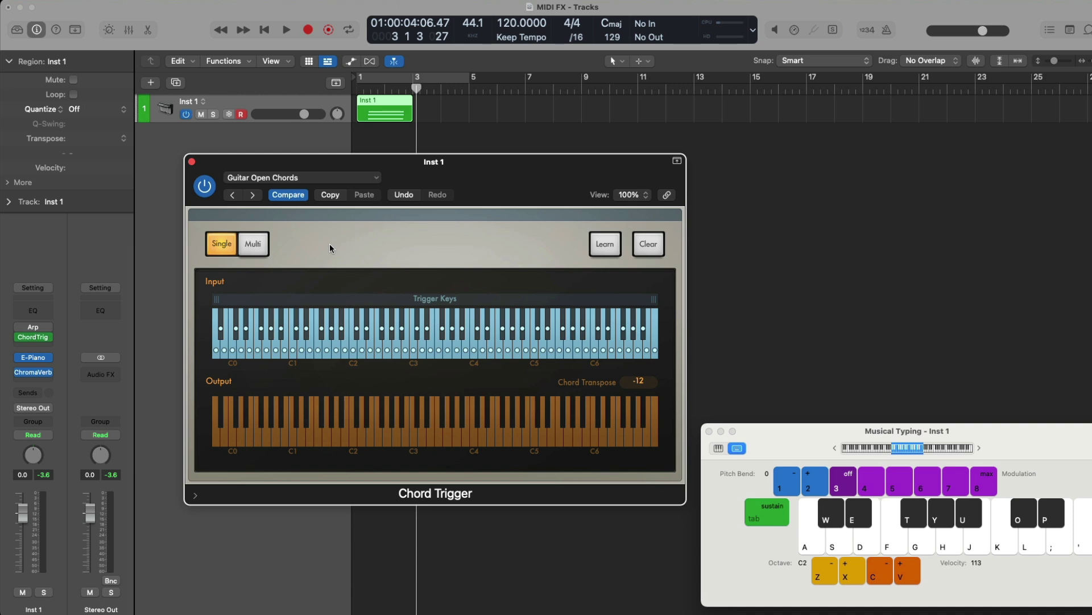
left_click(593, 246)
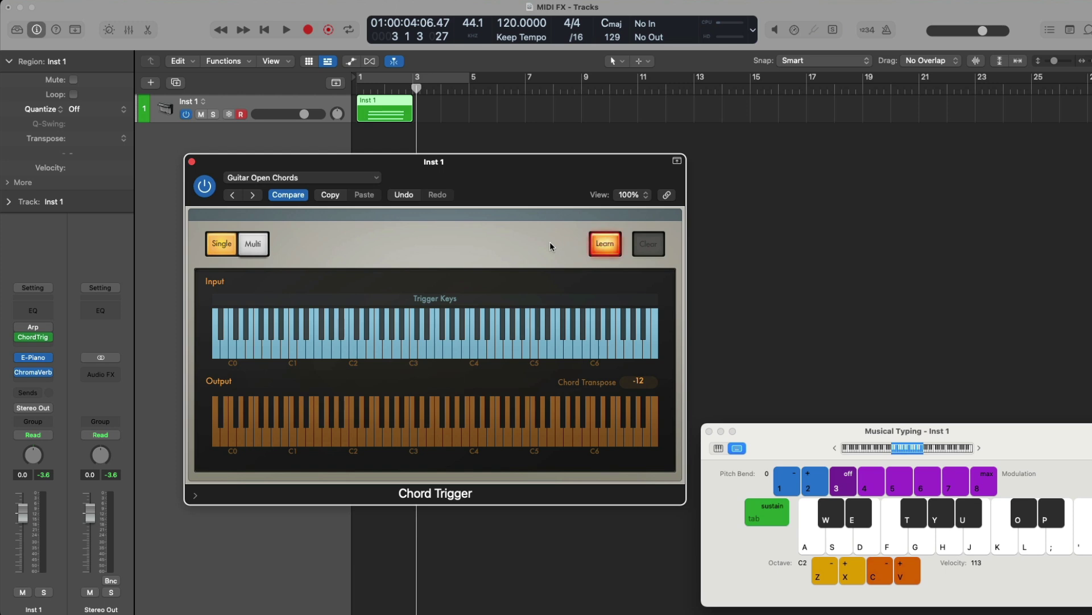
key("a")
key("d")
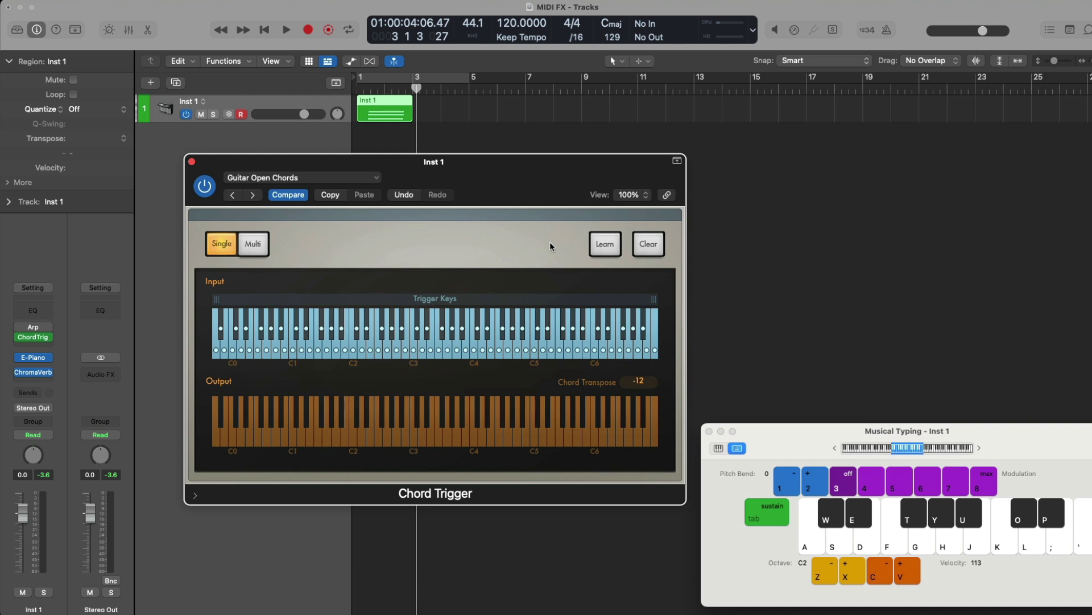
Step: Play the learned chord from C2, raise the Musical Typing octave to C3, and play it from C3, E3 and A3
key("a")
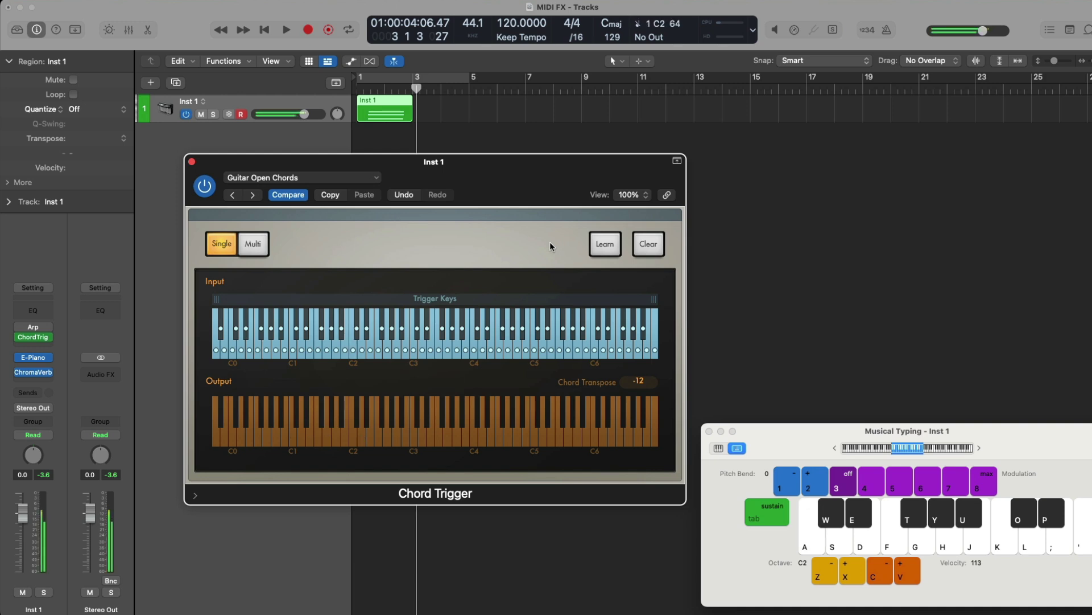
key("x")
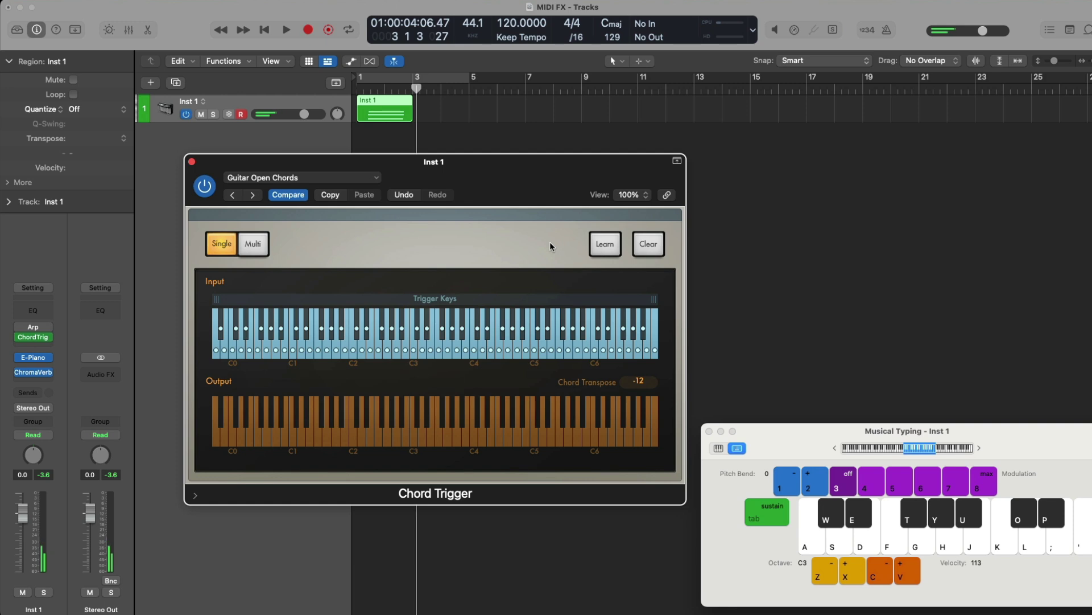
key("a")
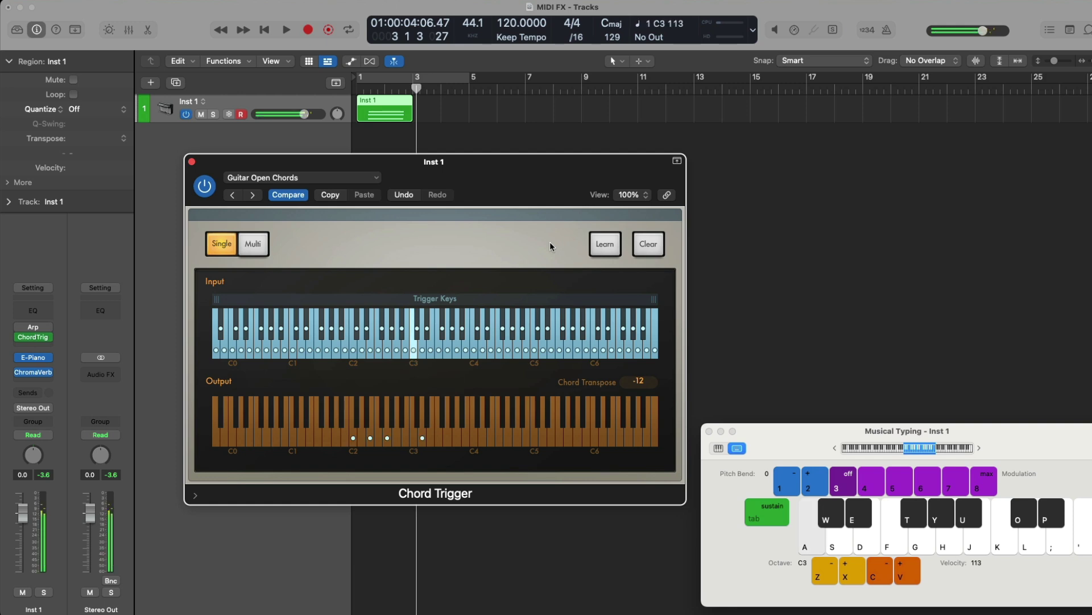
key("d")
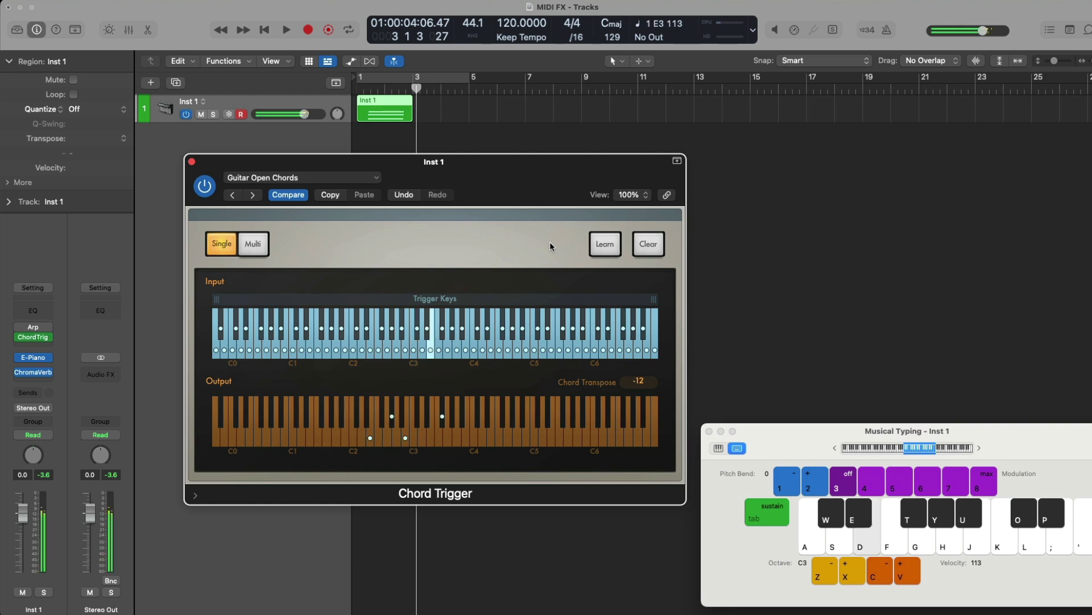
key("h")
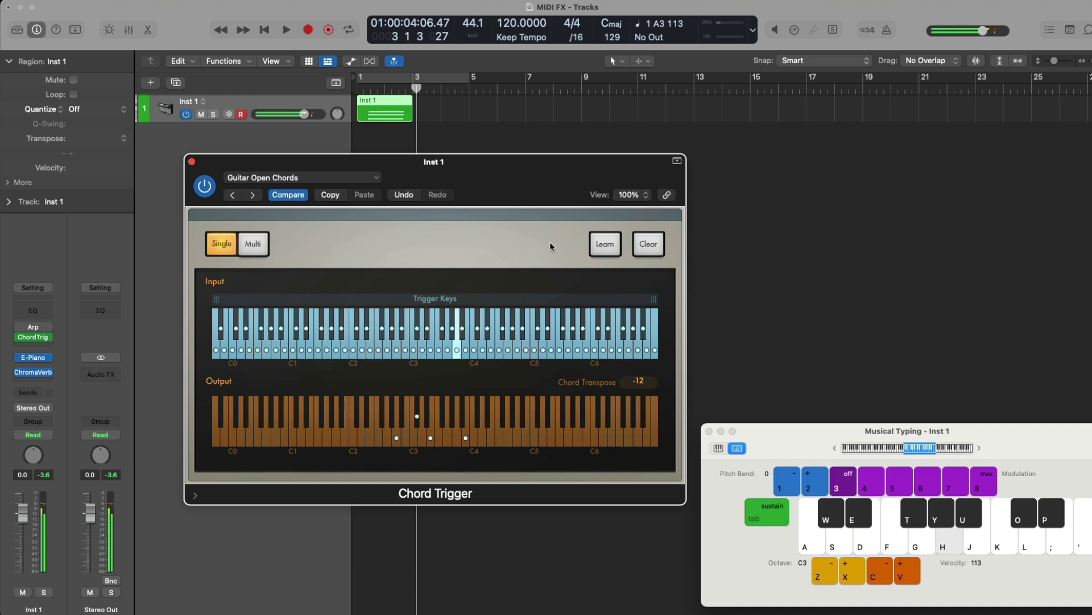
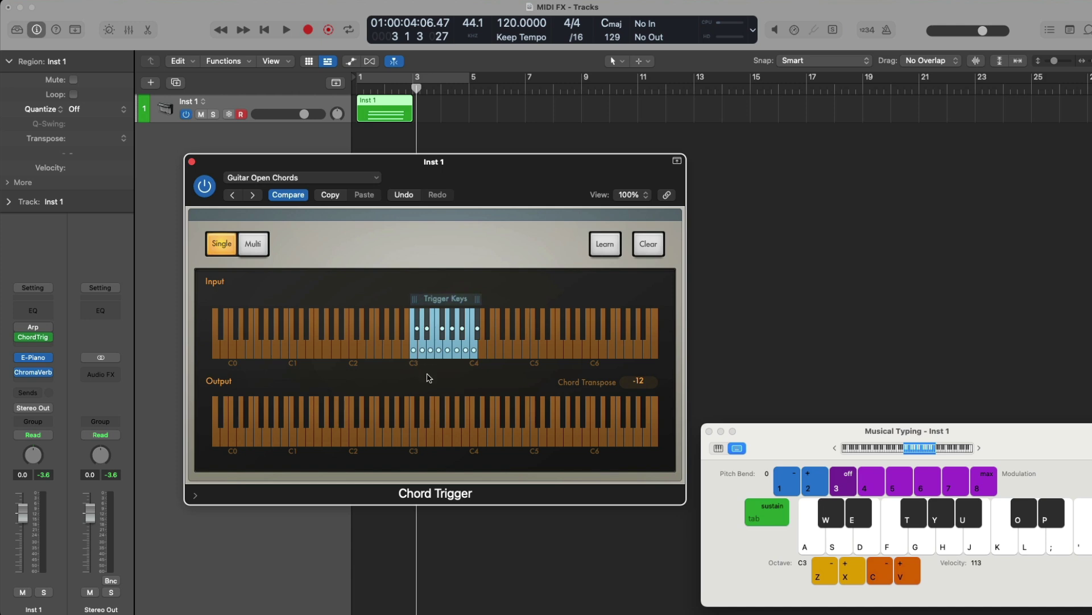
Step: Play C3 and C2 to compare a note inside the narrowed trigger key range with one below it
key("a")
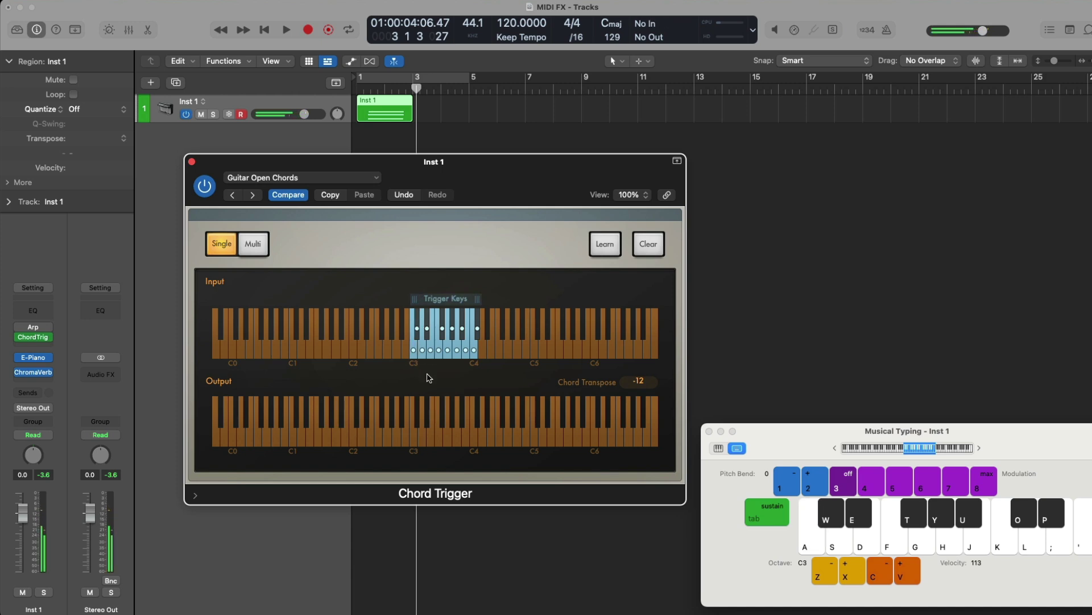
key("z")
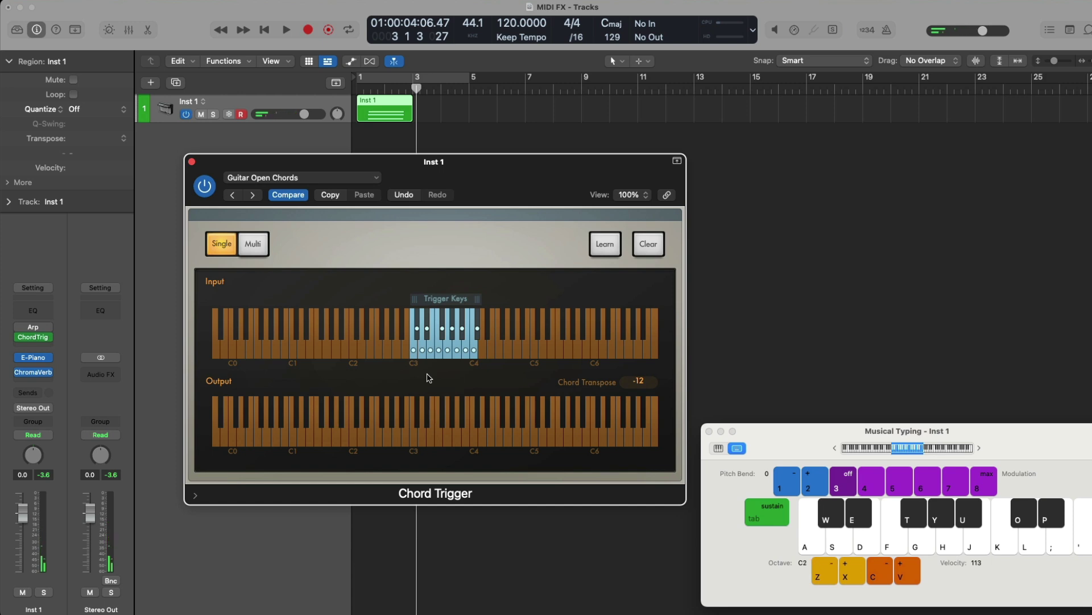
key("a")
Step: Reset Chord Transpose to 0 and learn separate chords in Multi mode, C–E–high C for trigger C2 and another for E2
double_click(638, 379)
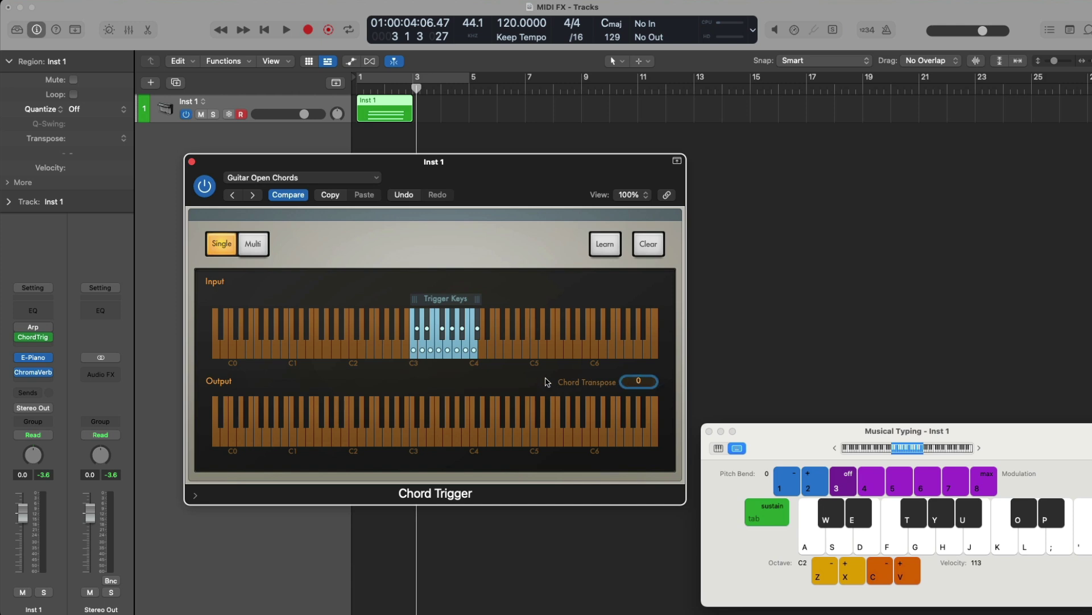
left_click(263, 247)
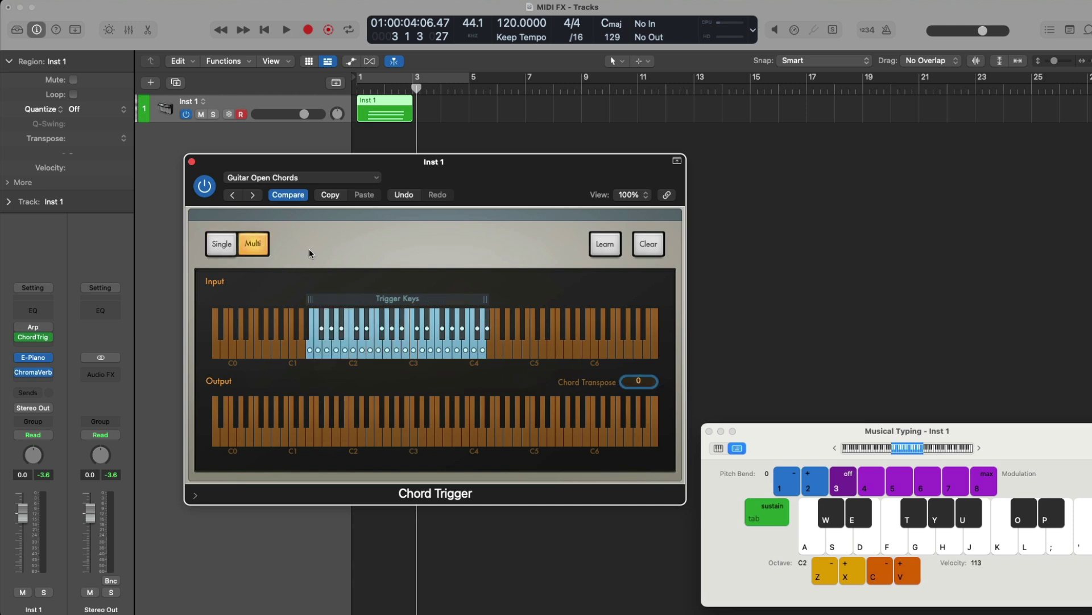
left_click(598, 243)
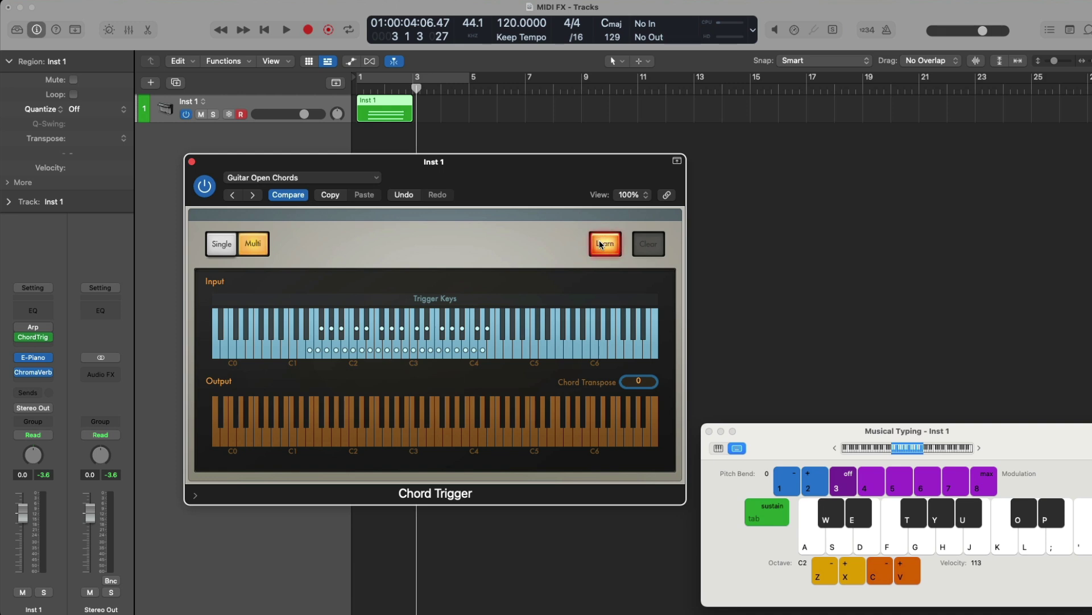
key("a")
key("d")
key("k")
key("d")
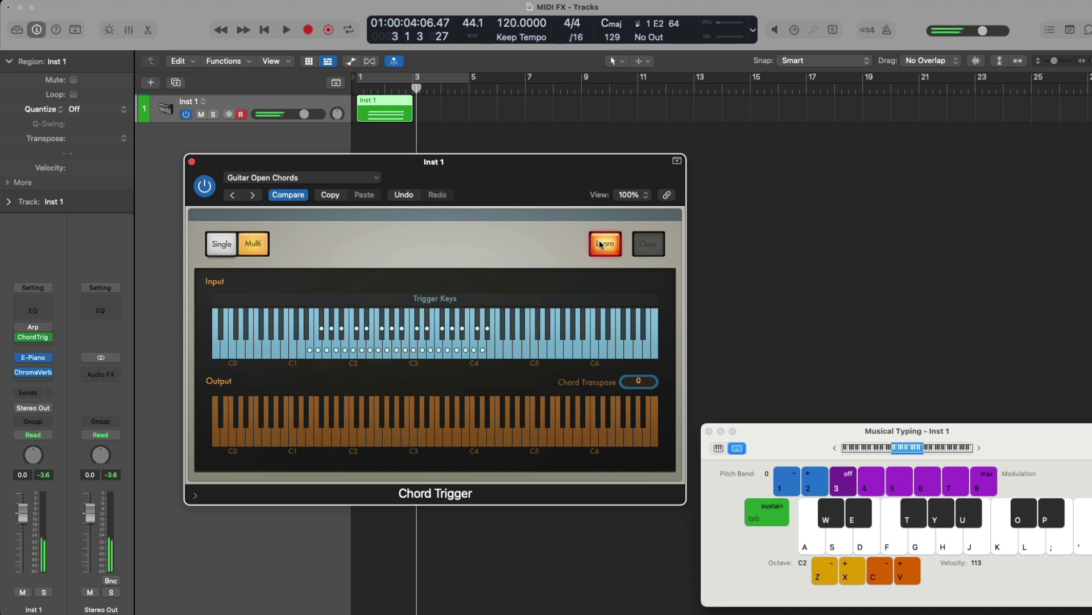
key("f")
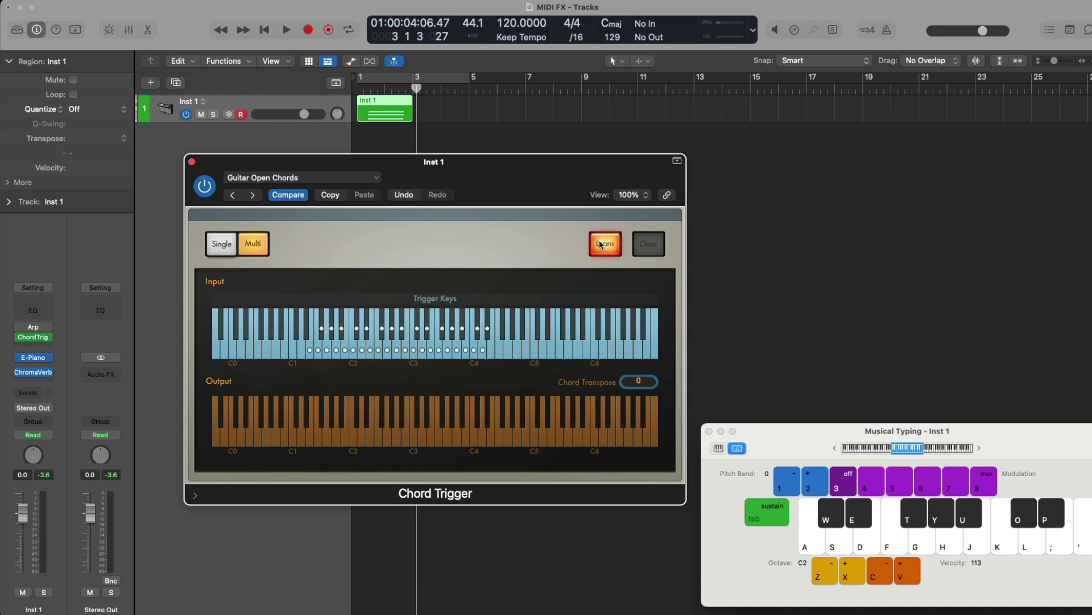
left_click(599, 240)
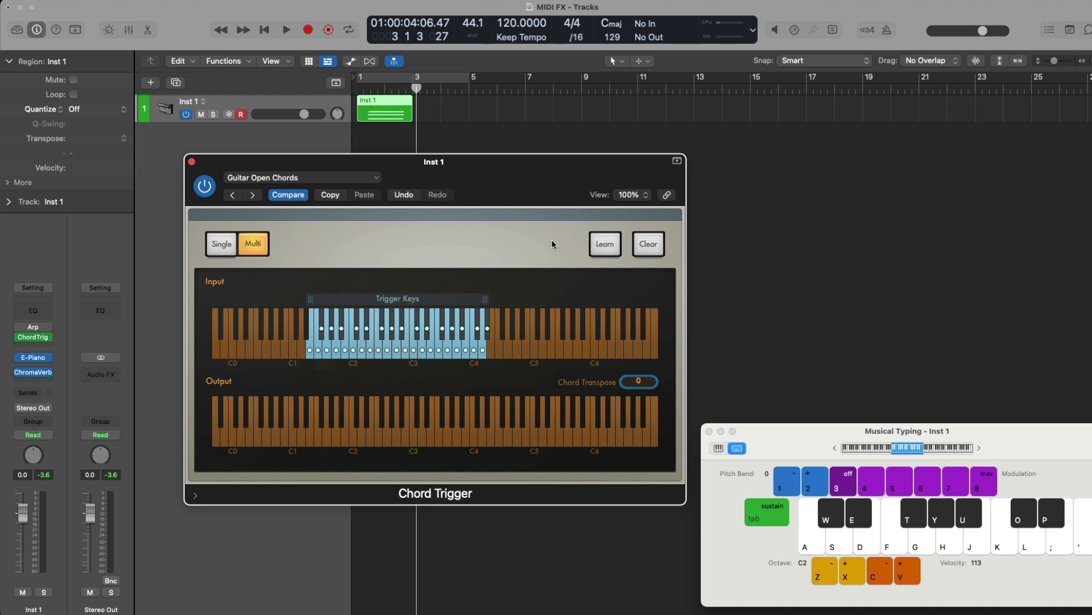
Step: Play the Multi mode trigger notes C2, E2 and D2 with no chord transposition
key("a")
key("d")
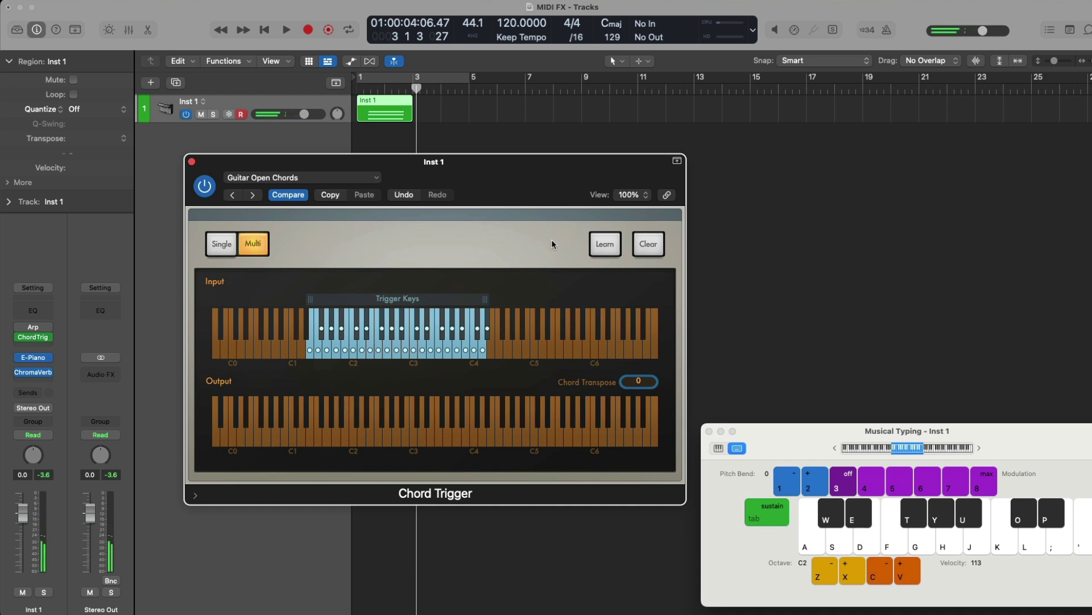
key("s")
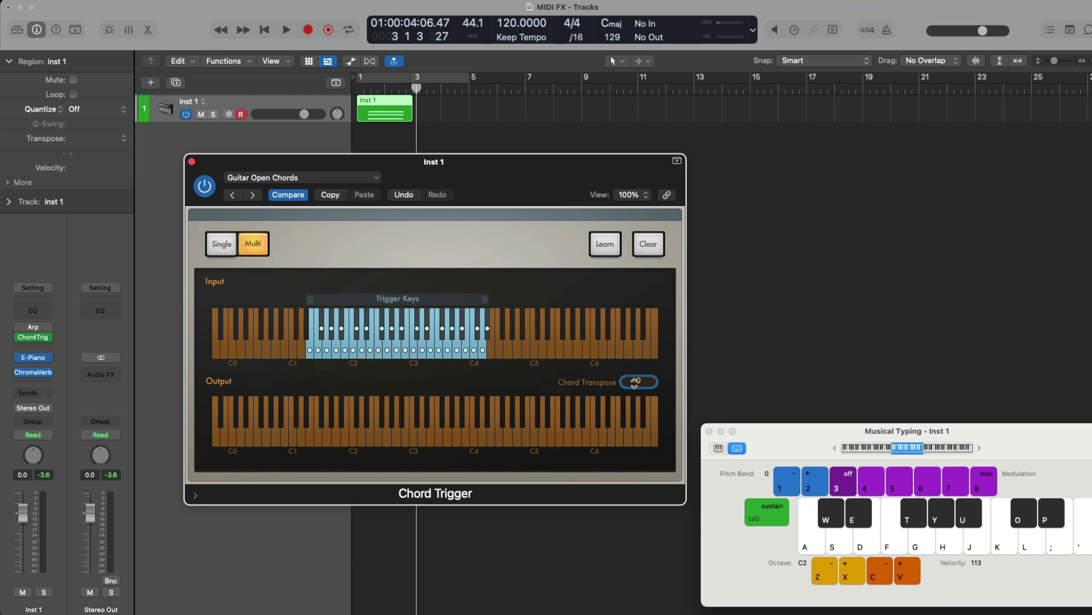
Step: Set Chord Transpose to 12 and play the C2, E2 and D2 trigger notes
mouse_move(635, 381)
left_mouse_down()
mouse_move(635, 361)
mouse_move(638, 380)
left_mouse_up()
key("a")
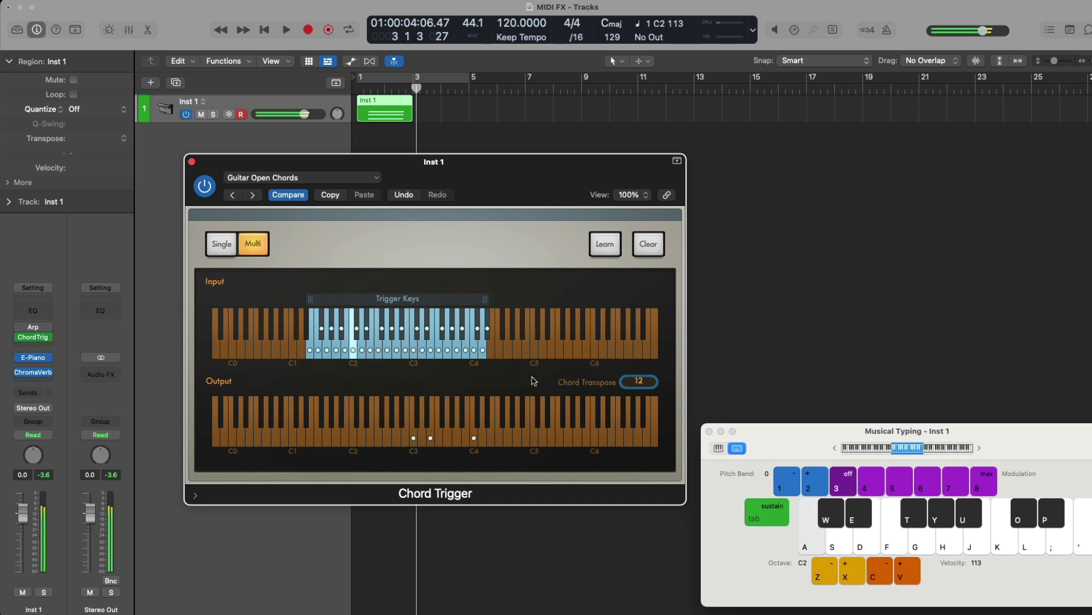
key("d")
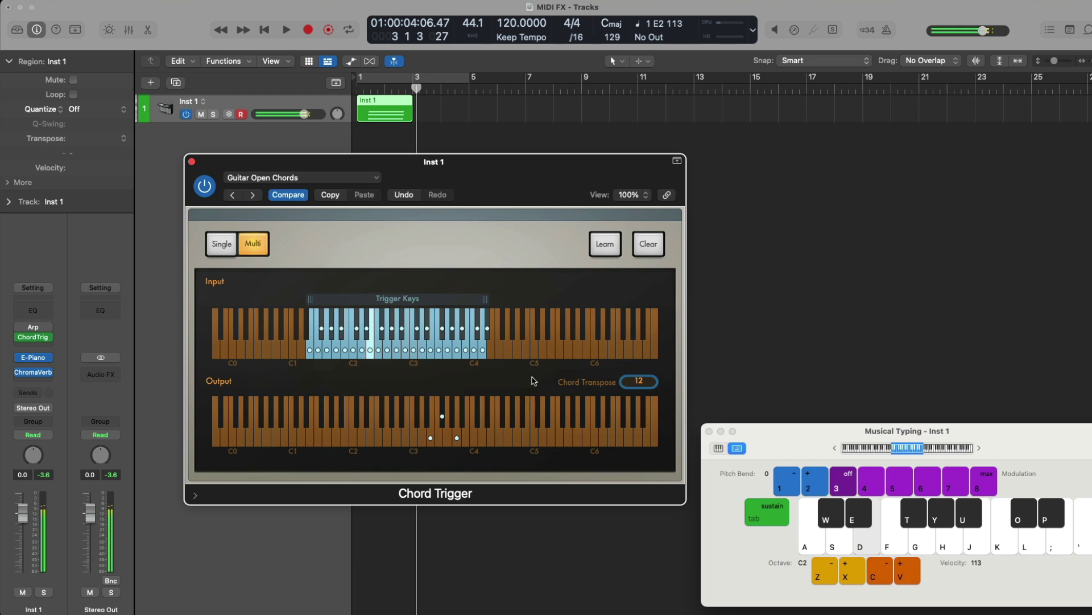
key("s")
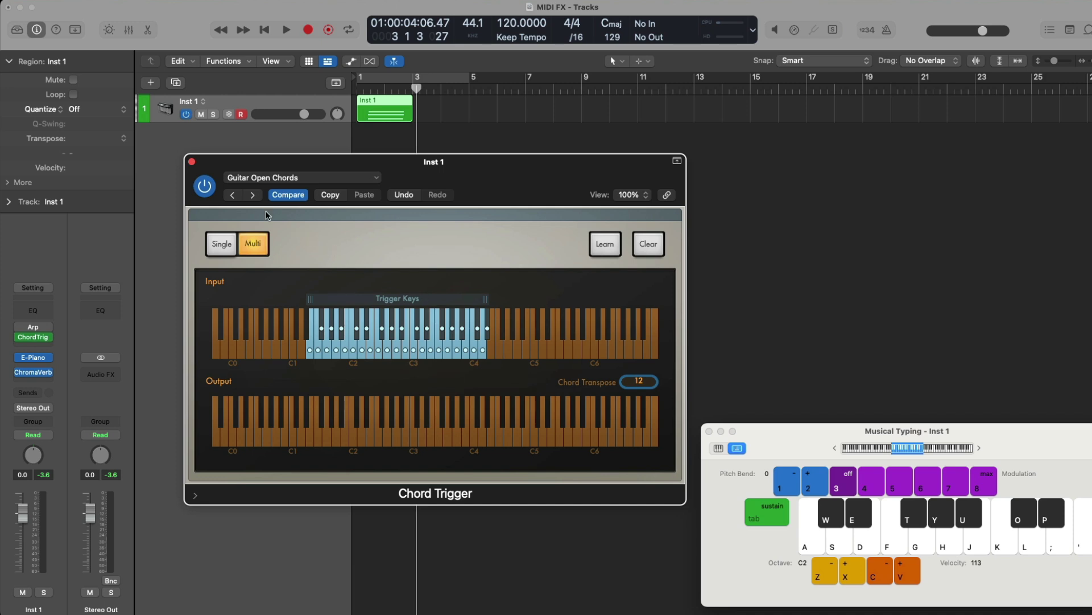
Step: Bypass and close Chord Trigger, and insert the Transposer MIDI FX below it on Inst 1
left_click(205, 186)
left_click(192, 161)
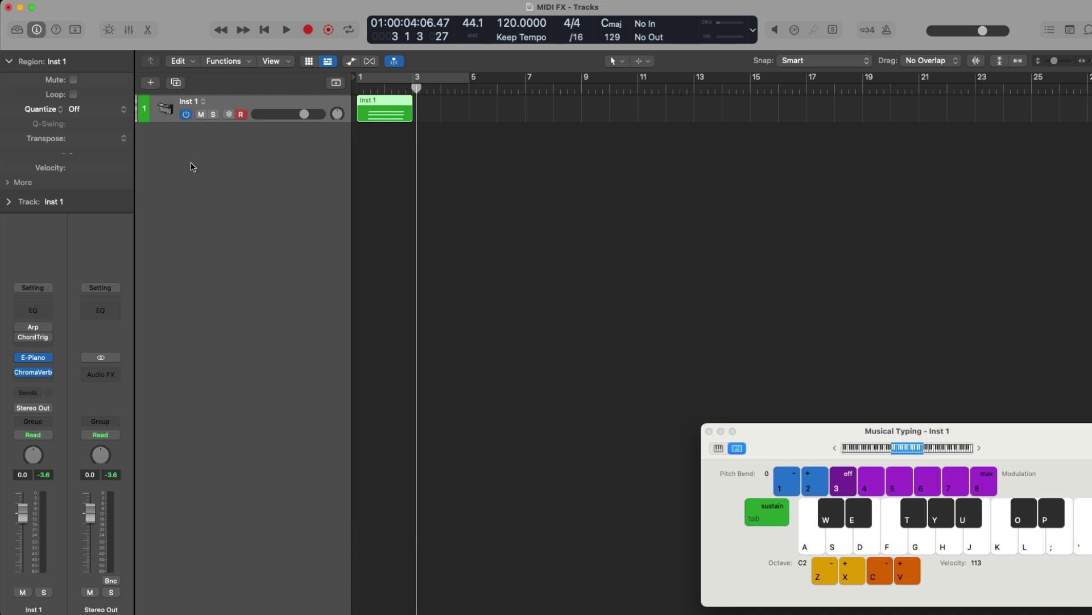
left_click(47, 340)
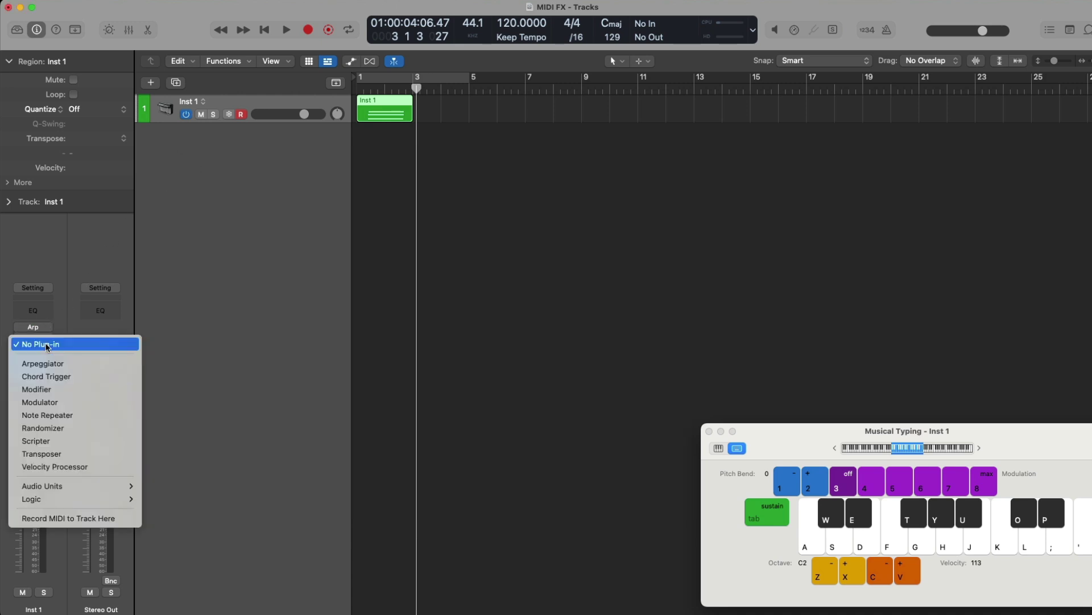
left_click(75, 453)
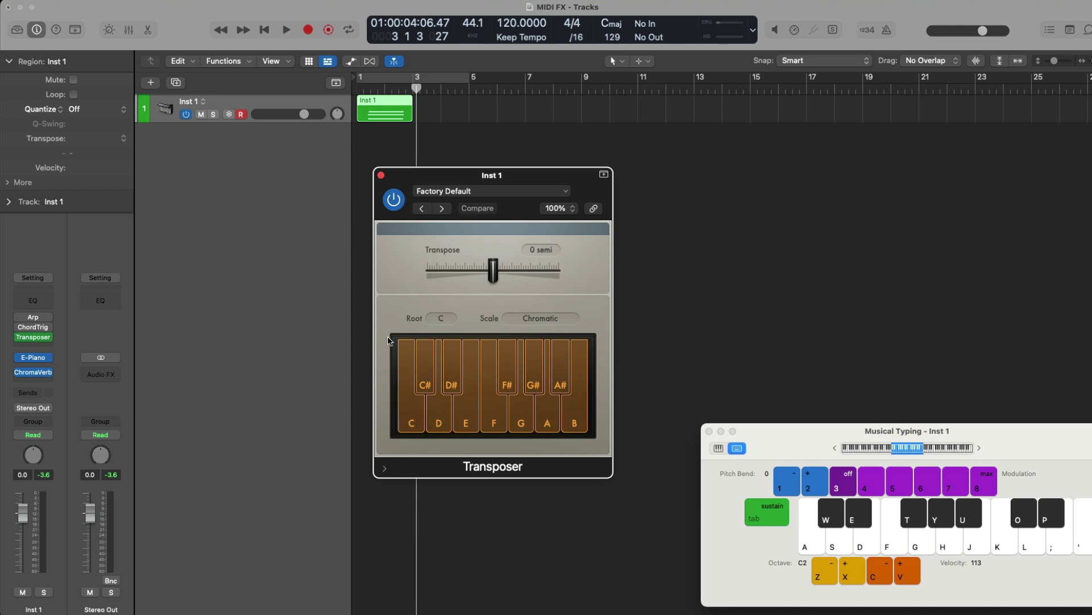
Step: Set Transposer's root to B and its scale to Natural Minor, and play some notes through it
left_click(438, 320)
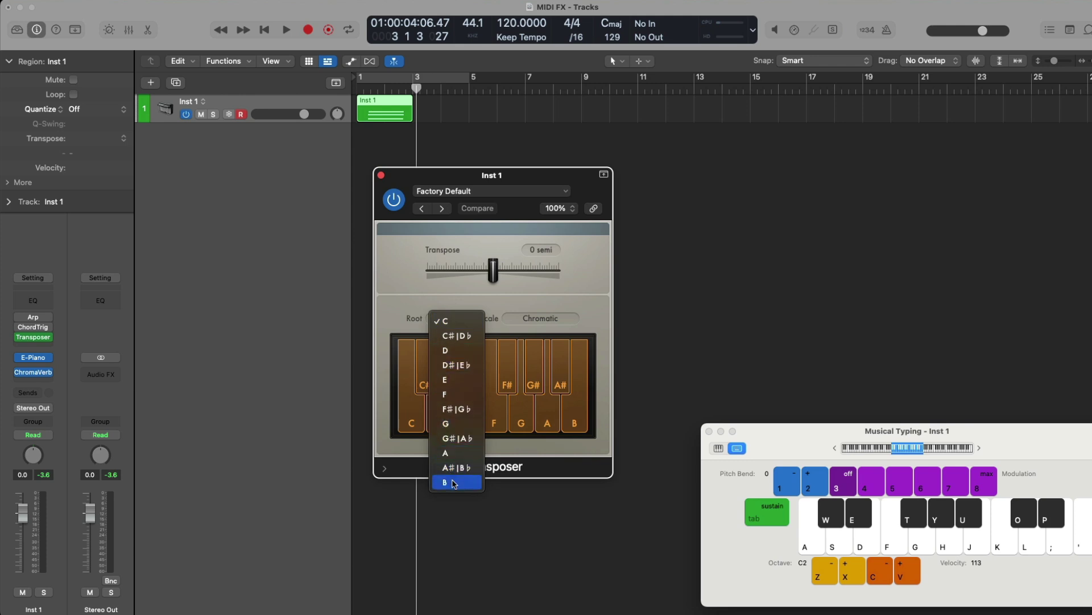
left_click(450, 482)
left_click(538, 321)
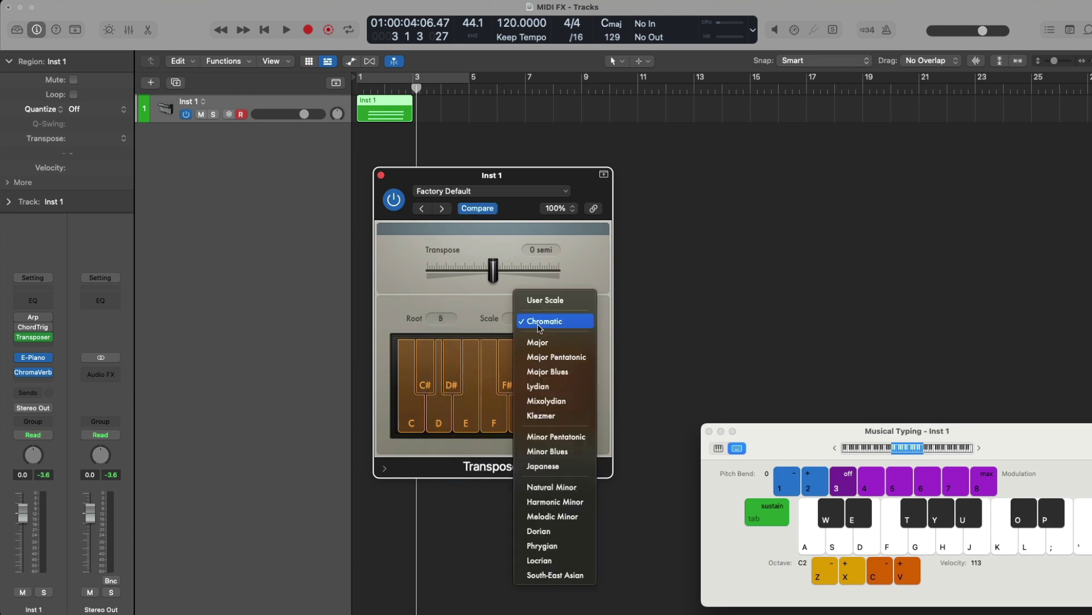
left_click(577, 487)
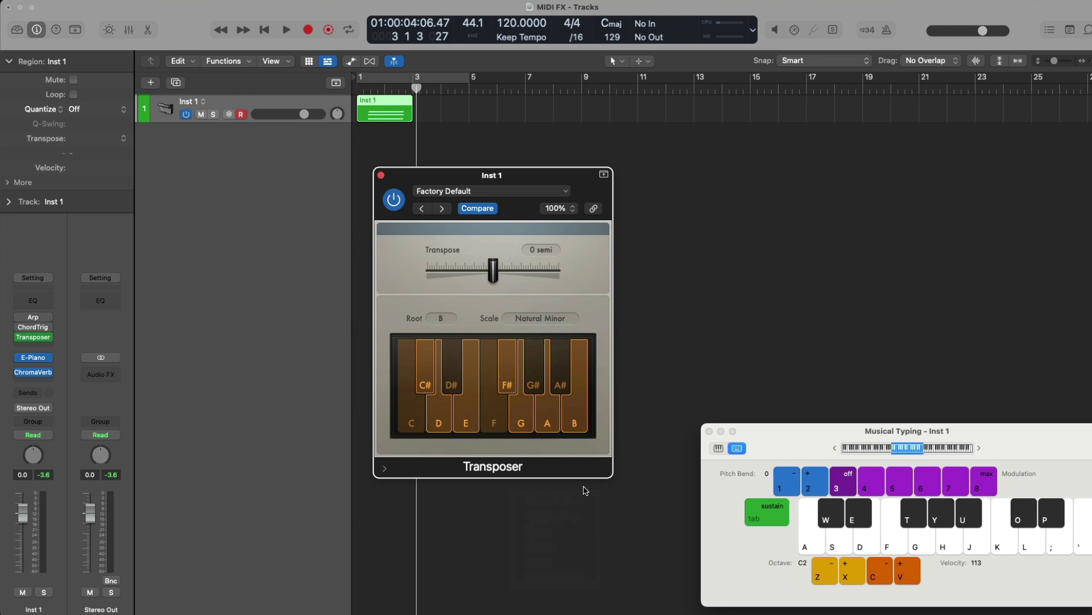
key("a+f+y")
Step: Set Transposer's Transpose amount to 7 semitones and play a C chord and several other notes through it
left_click_drag(493, 278, 512, 274)
key("a")
key("d")
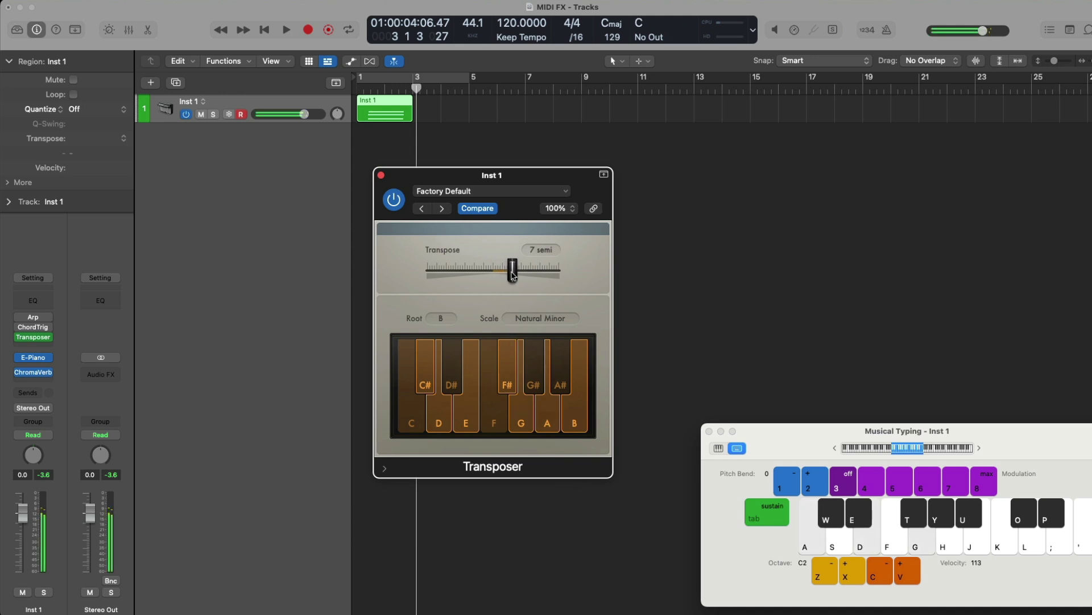
key("s")
key("f")
key("h")
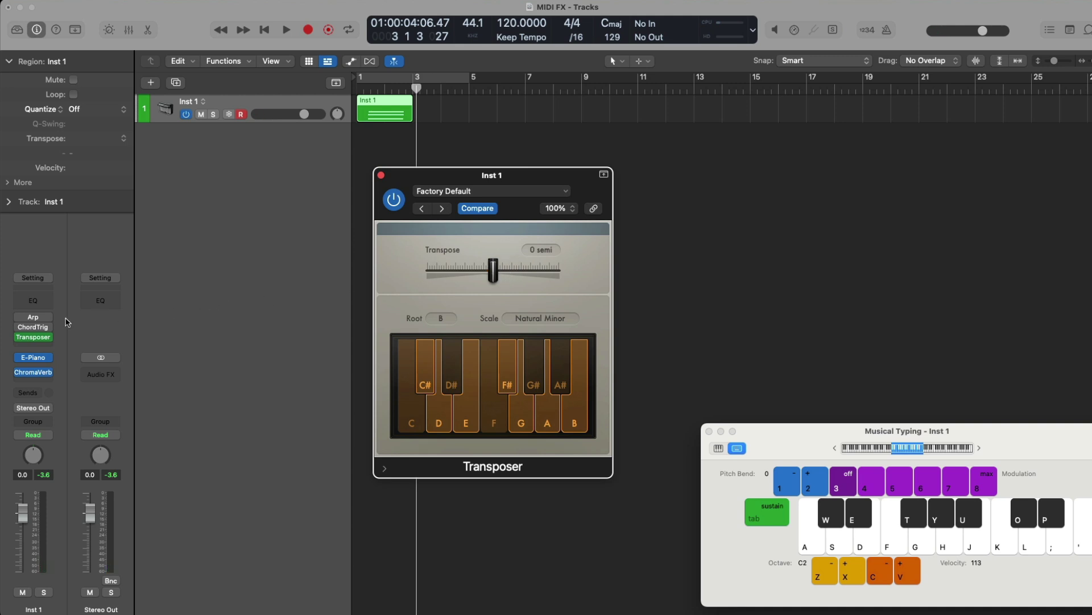
Step: Reorder the MIDI FX on Inst 1 to Chord Trigger, Transposer, Arpeggiator, and bypass Transposer
left_click_drag(35, 340, 33, 316)
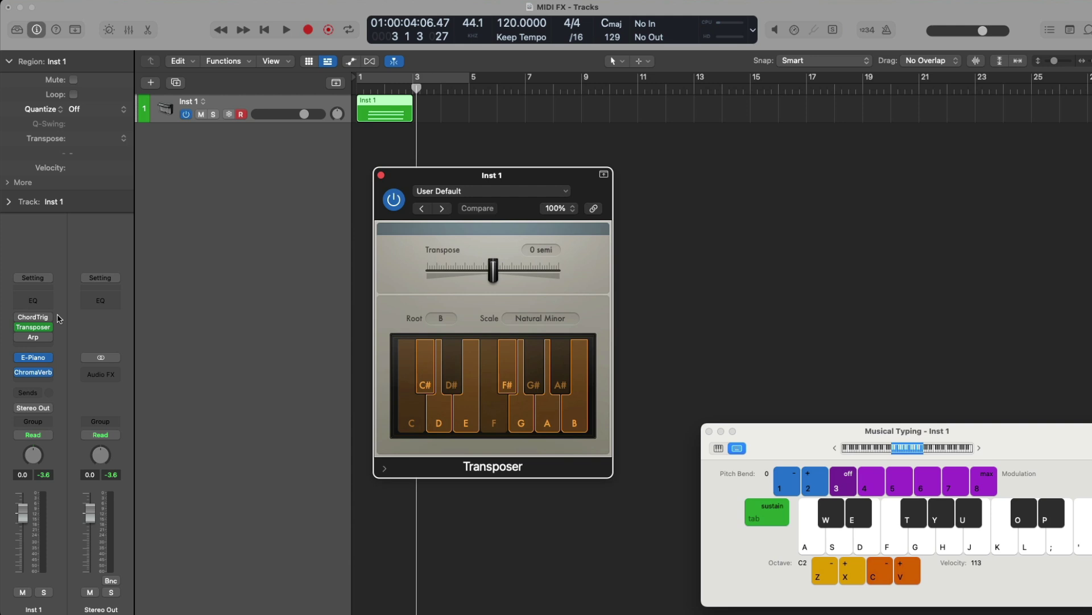
left_click(33, 319)
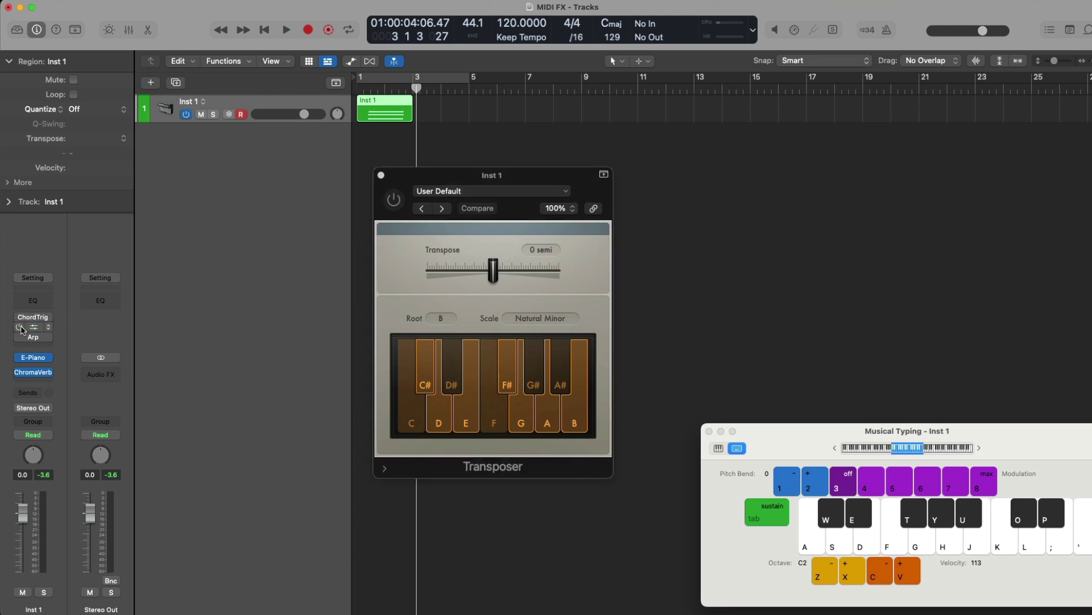
Step: Turn Chord Trigger back on, open it, and load its Major preset from the Single presets
left_click(32, 319)
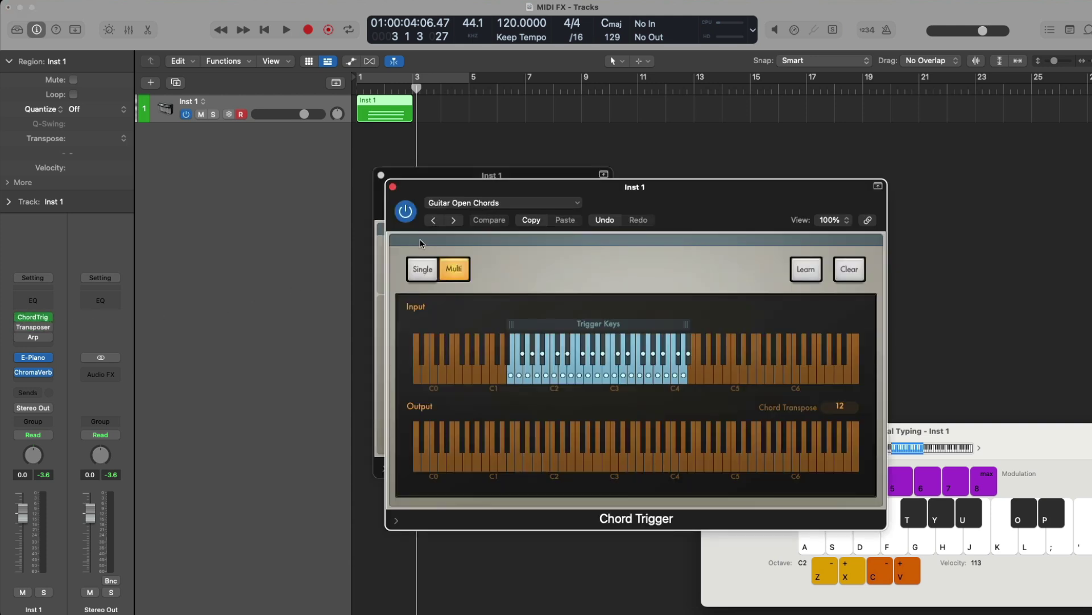
left_click(469, 204)
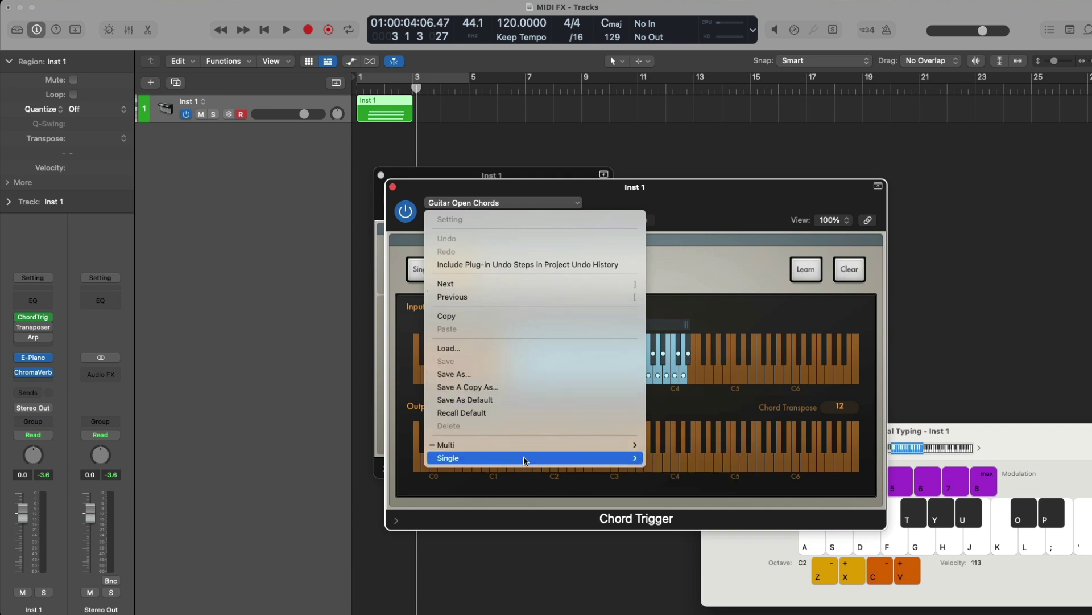
mouse_move(569, 458)
mouse_move(667, 484)
left_click(766, 509)
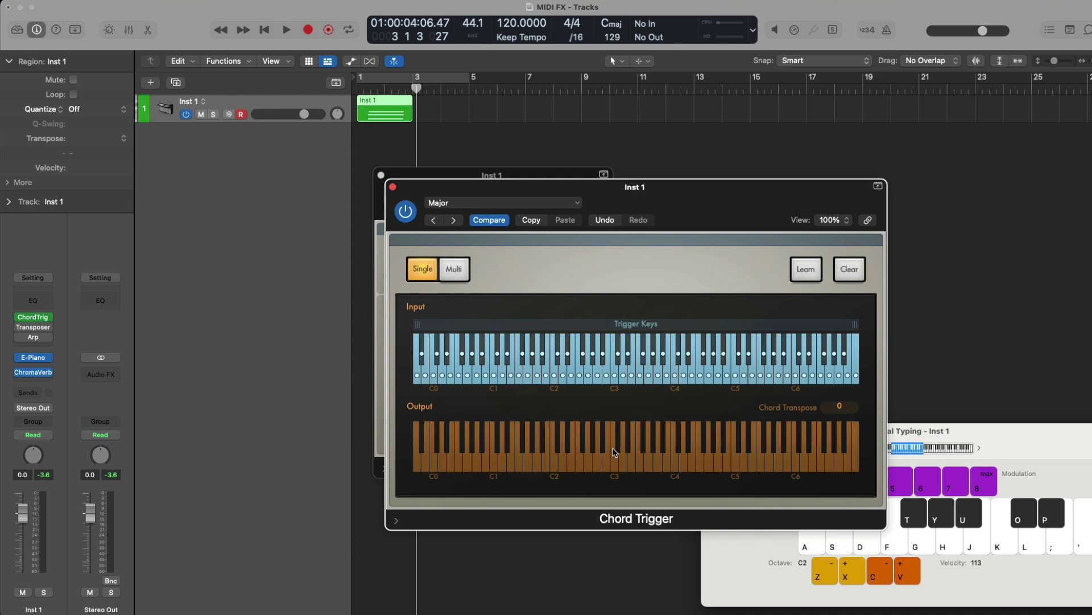
Step: Play a C through Chord Trigger's Major preset, and close the Chord Trigger and Transposer windows
key("a")
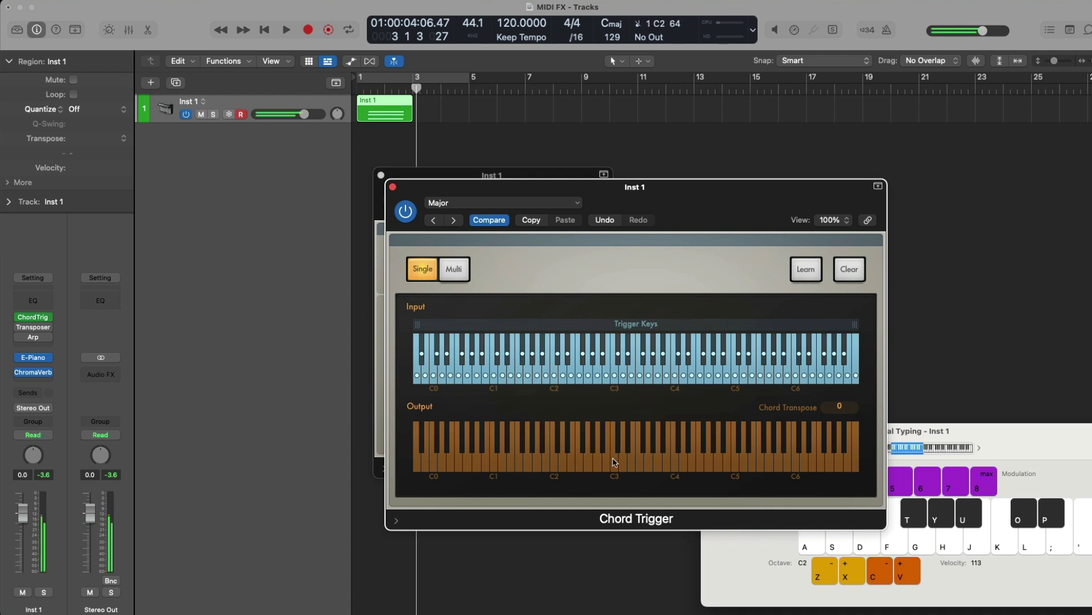
left_click(392, 187)
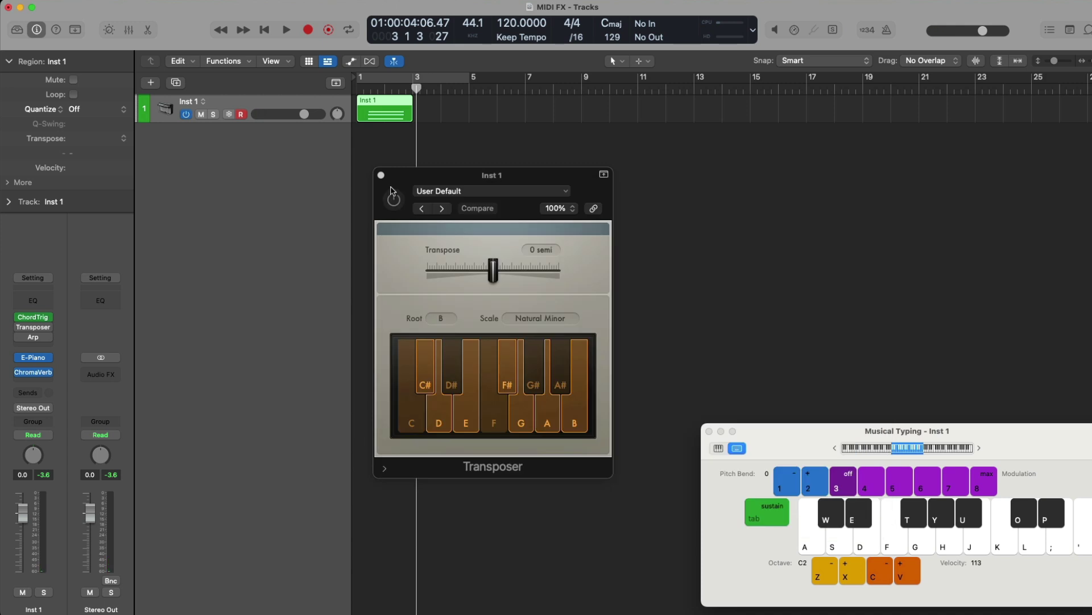
left_click(381, 175)
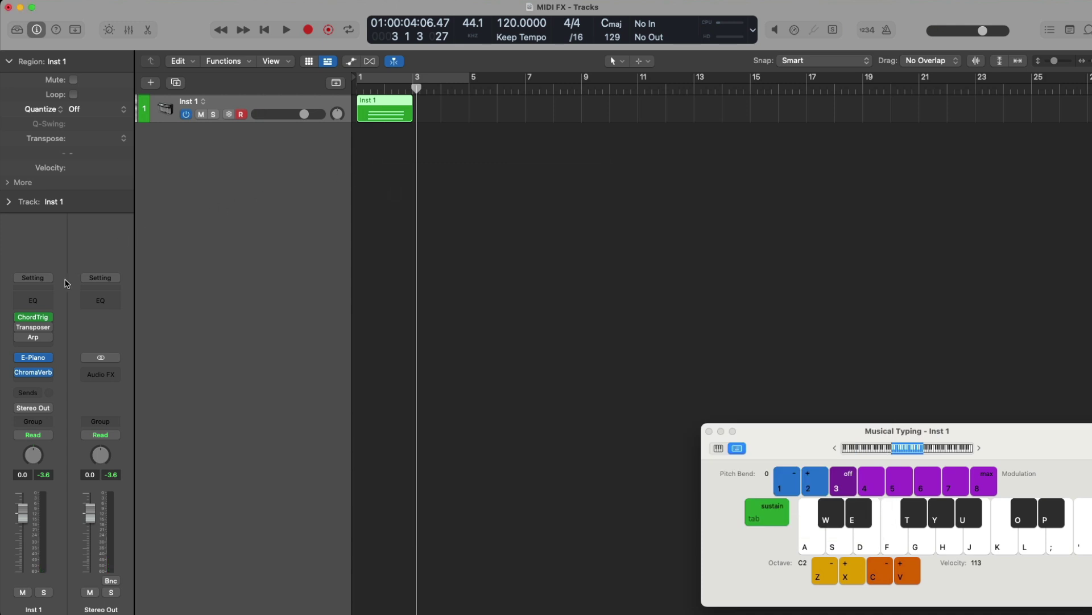
Step: Turn Transposer back on with Chord Trigger's window also open, and play a C through both plug-ins
left_click(33, 328)
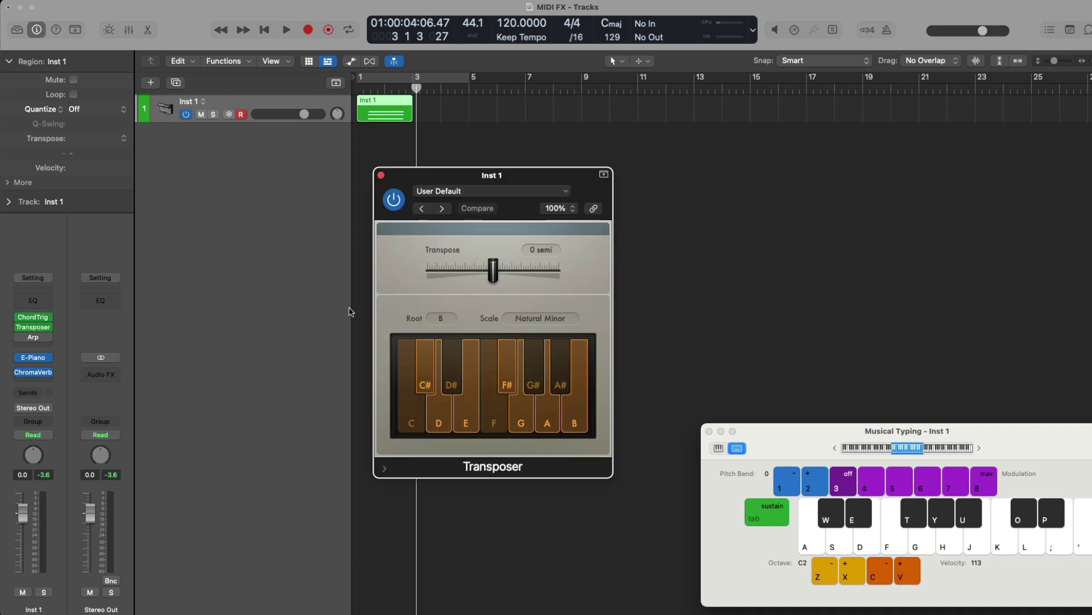
left_click(34, 317)
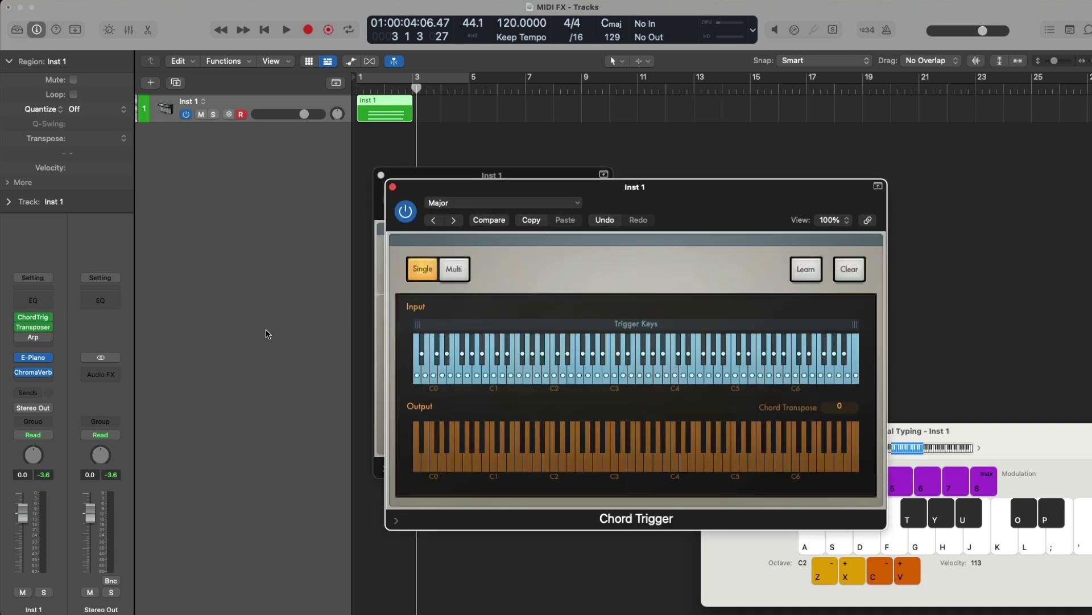
left_click(376, 238)
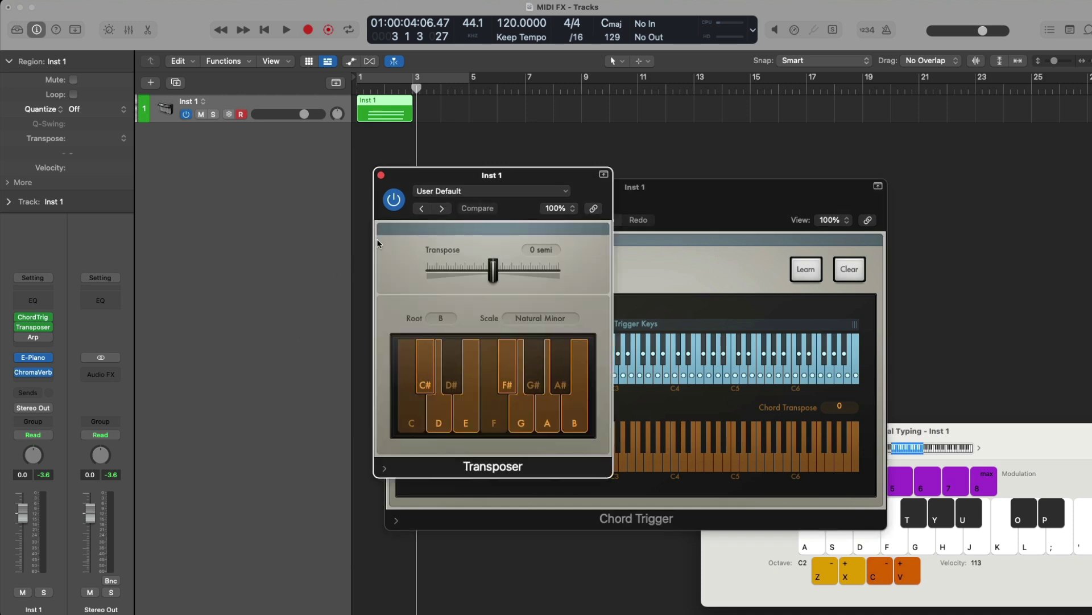
key("a")
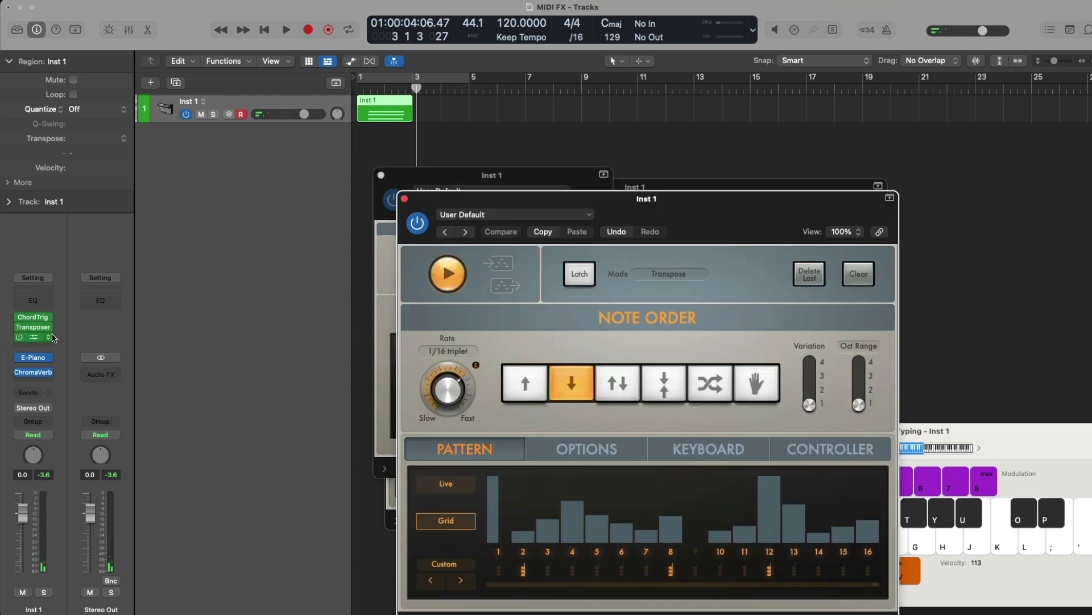
Step: Turn on Arpeggiator with a Live pattern, upward note order and 1/8 rate, and play a C through the full chain
left_click(23, 337)
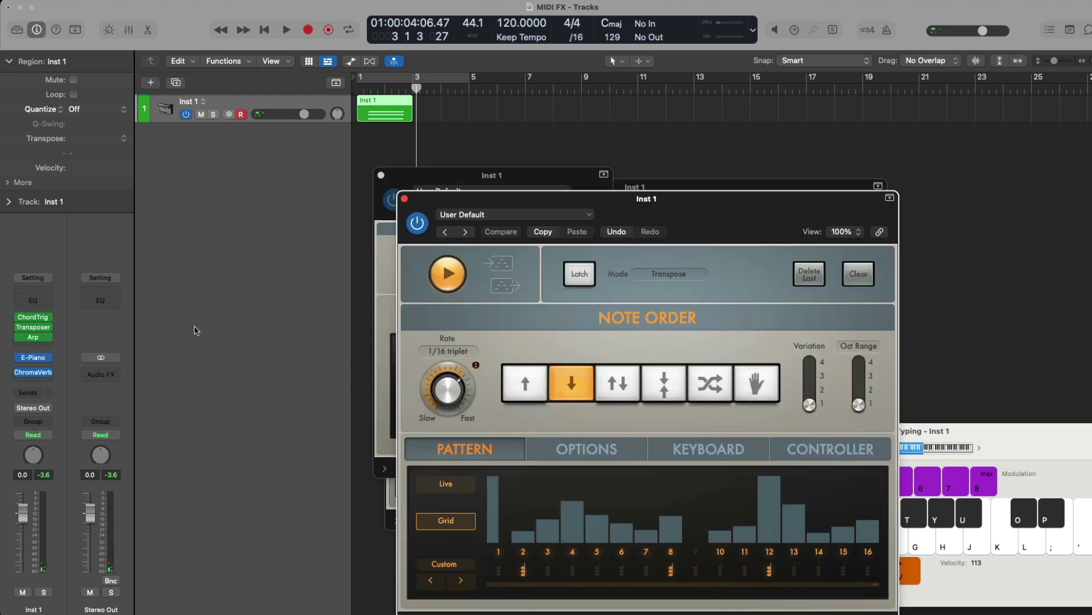
left_click(433, 484)
left_click(535, 383)
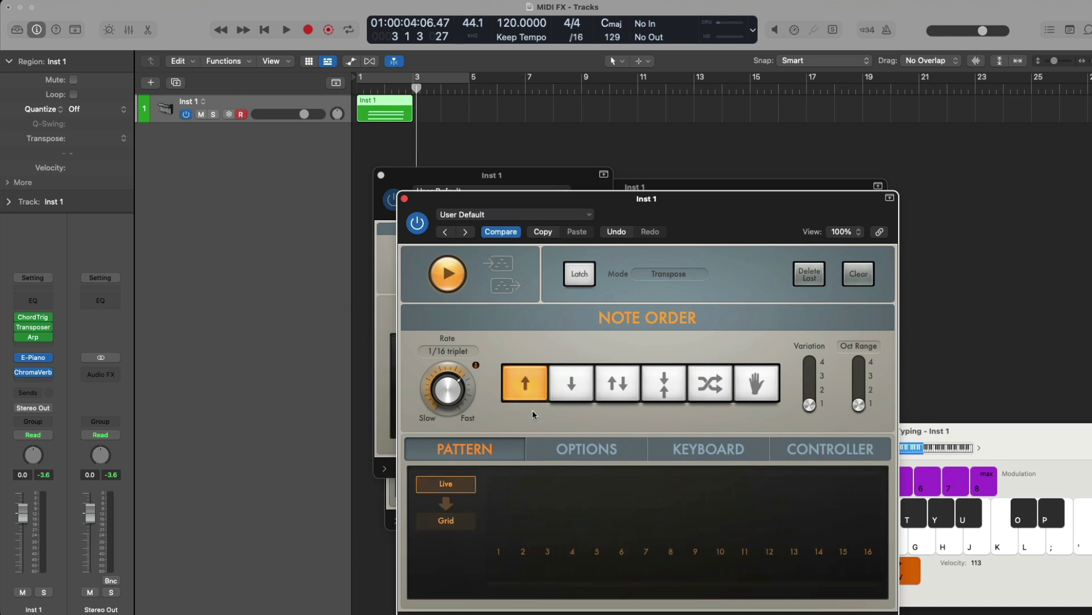
left_click_drag(448, 400, 438, 418)
key("a")
key("d")
key("g")
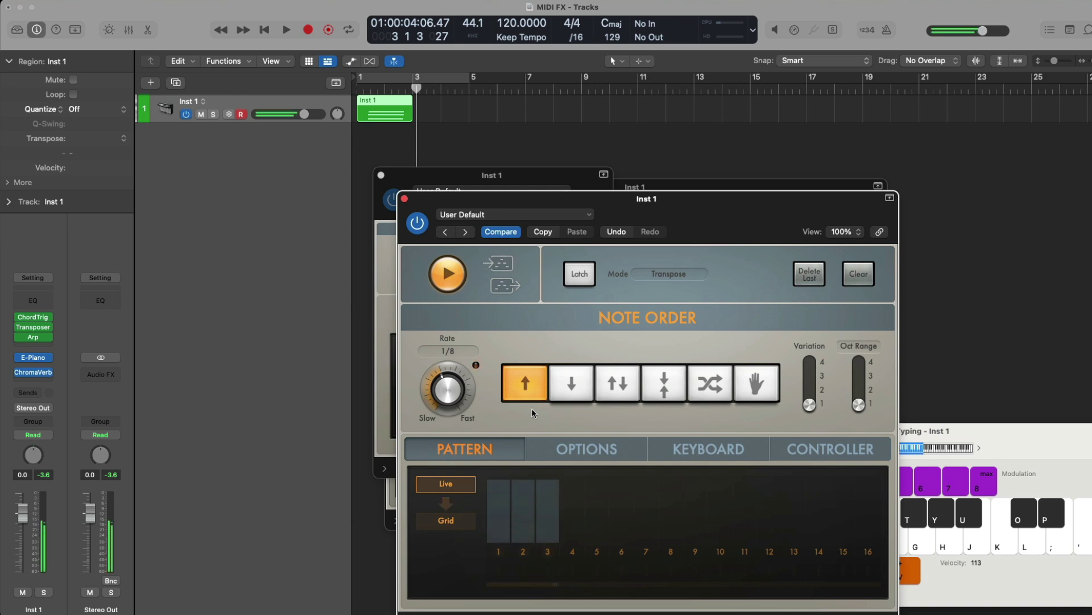
Step: Close the plug-in windows, record a held C on Inst 1 from bar 4, and check the recorded notes in the Piano Roll
left_click(403, 197)
left_click(439, 87)
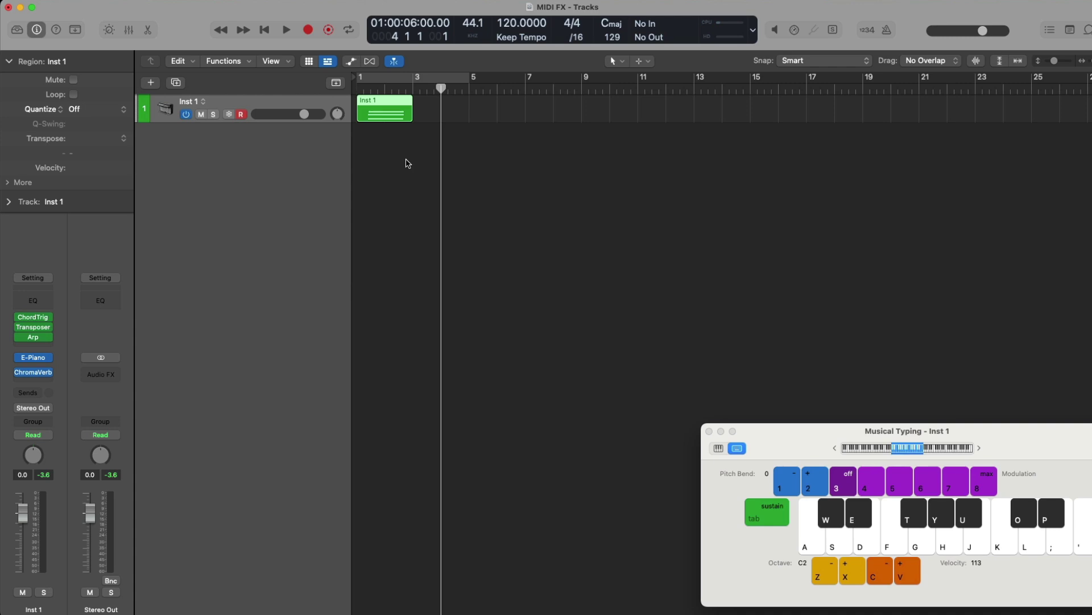
key("r")
key("a")
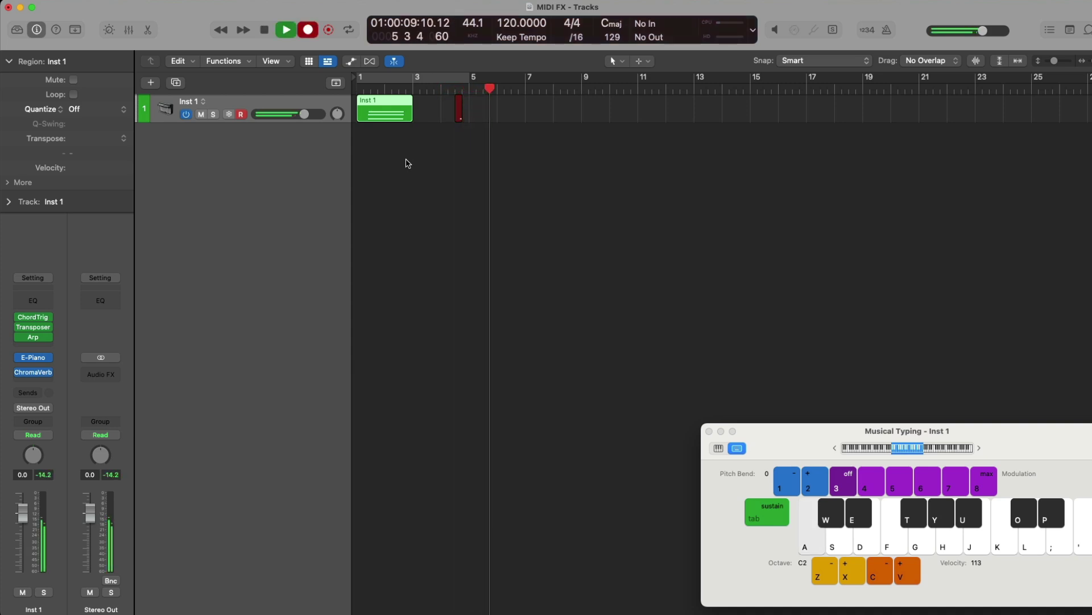
key("space")
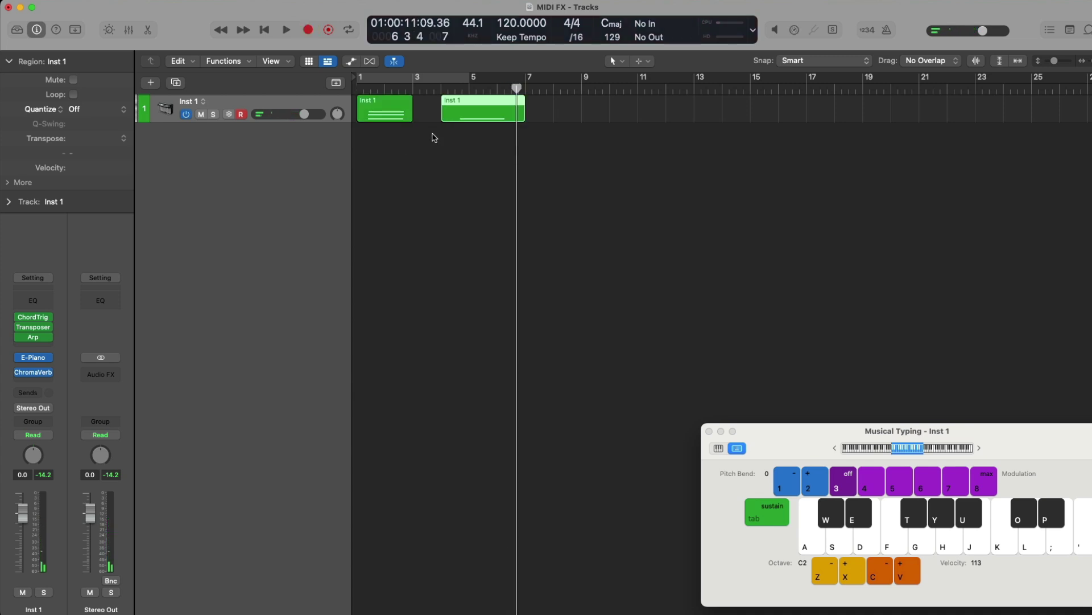
left_click(149, 29)
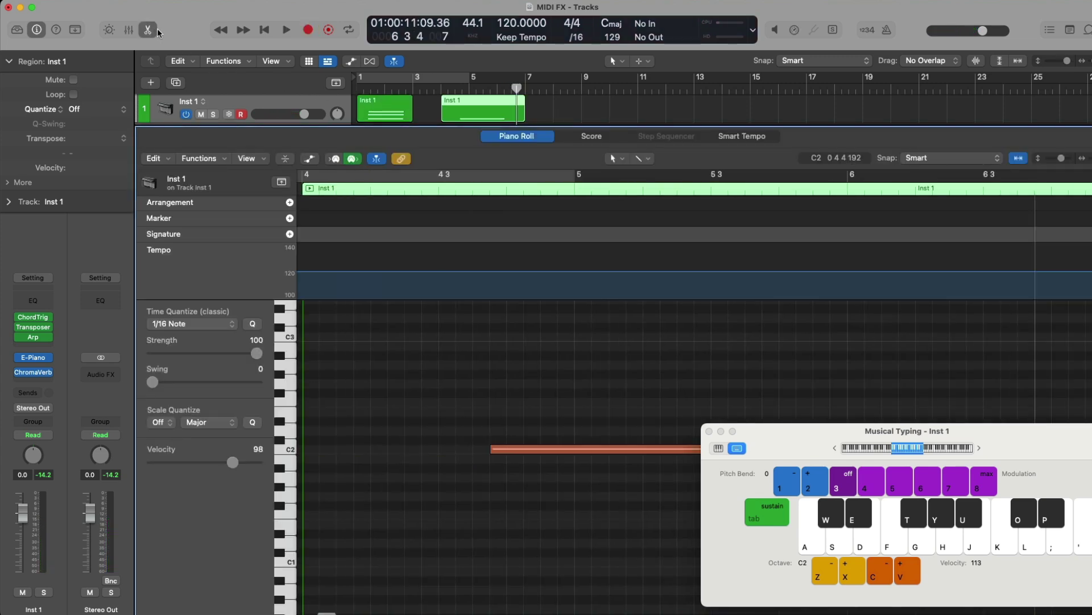
scroll(458, 405, "down", 2)
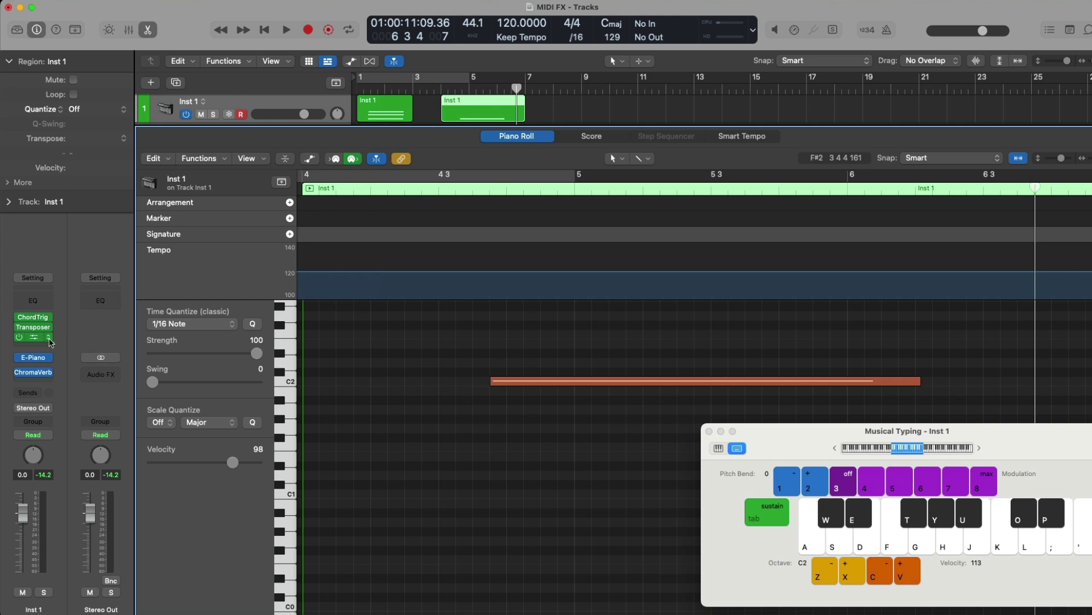
mouse_move(48, 336)
left_click(147, 29)
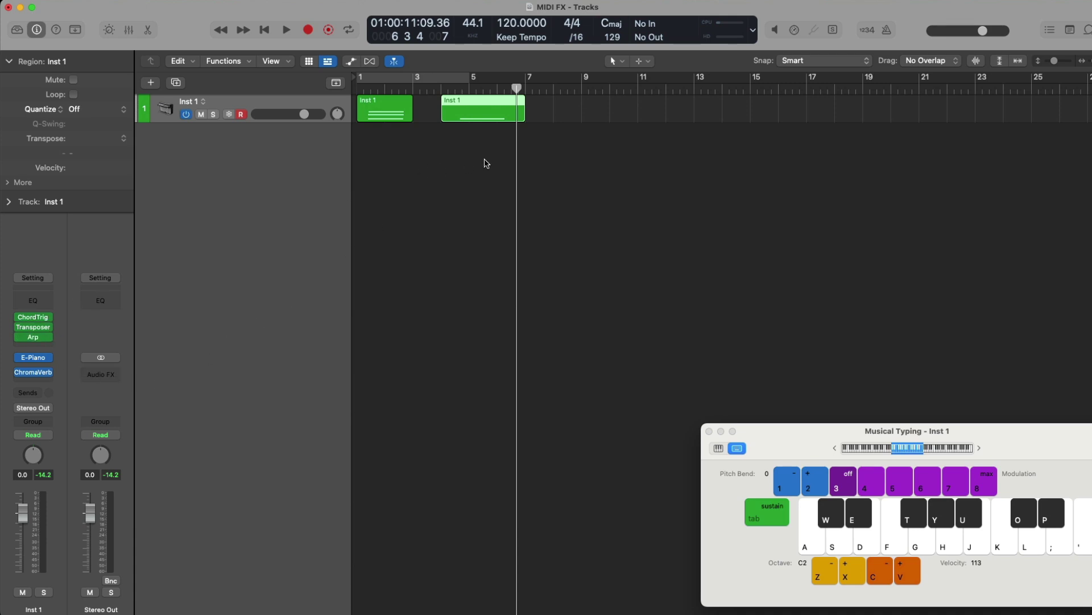
Step: Move the playhead to bar 8 and set Record MIDI to Track Here on the Arpeggiator slot
left_click(554, 89)
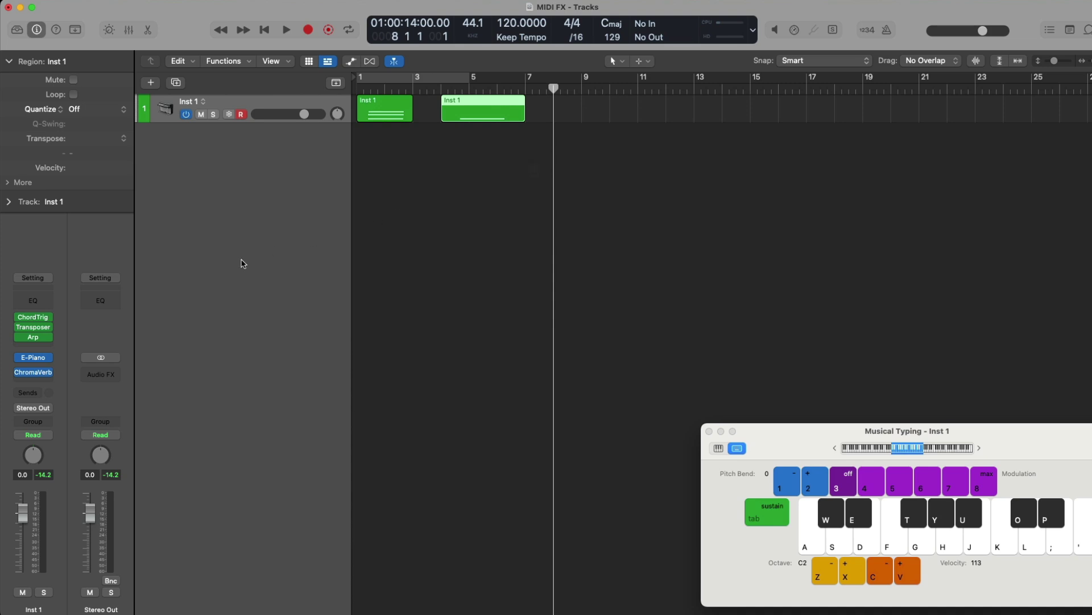
mouse_move(49, 337)
left_click(50, 337)
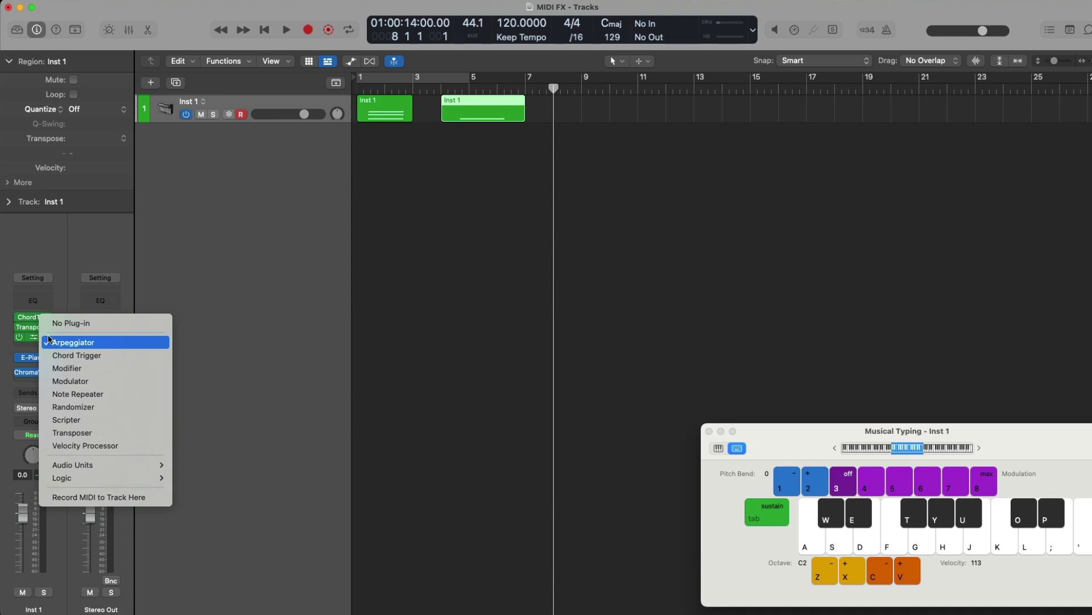
left_click(43, 496)
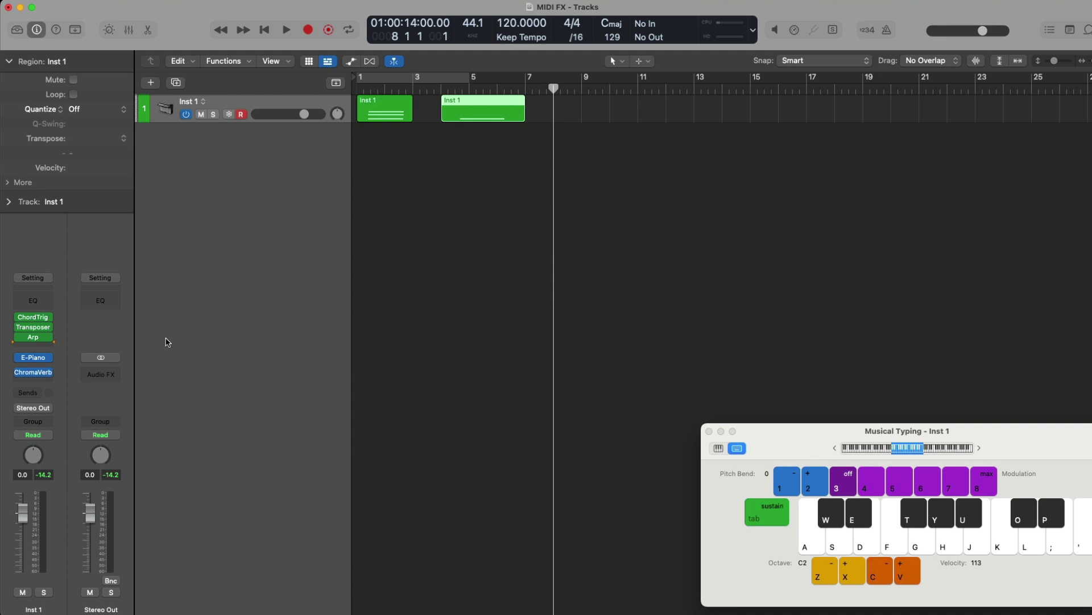
Step: Record a held C through the MIDI FX chain from bar 8 and check the recorded notes in the Piano Roll
key("r")
key("a")
key("d")
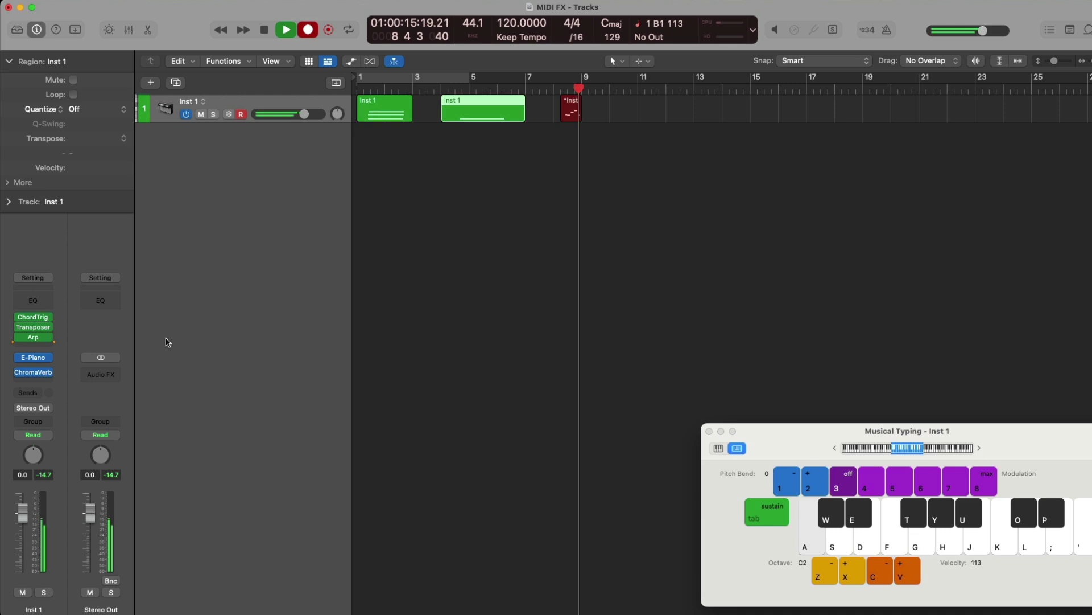
key("g")
key("d")
key("g")
key("d")
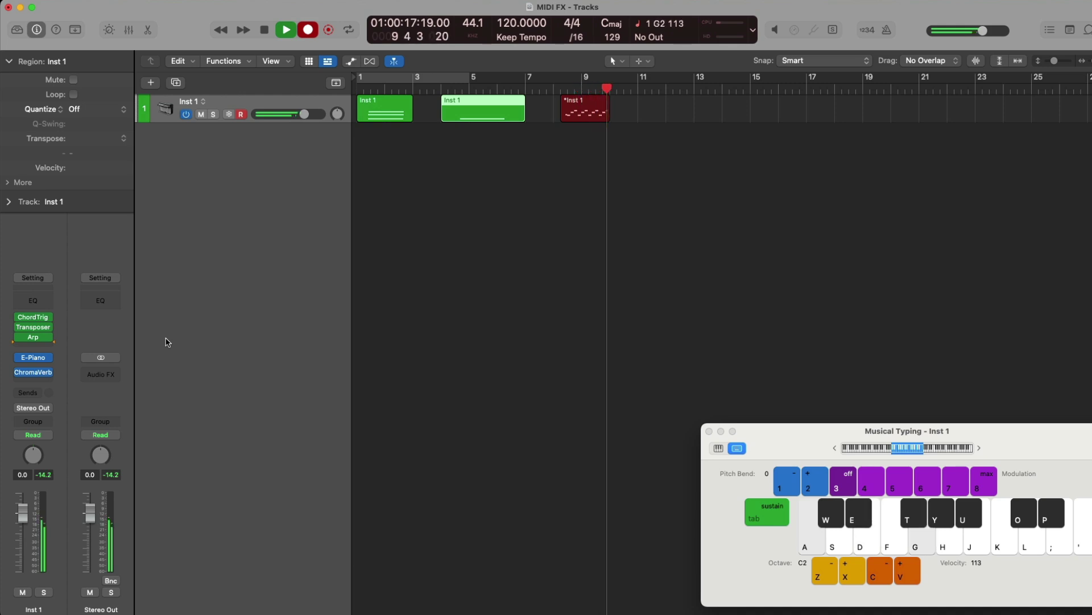
key("space")
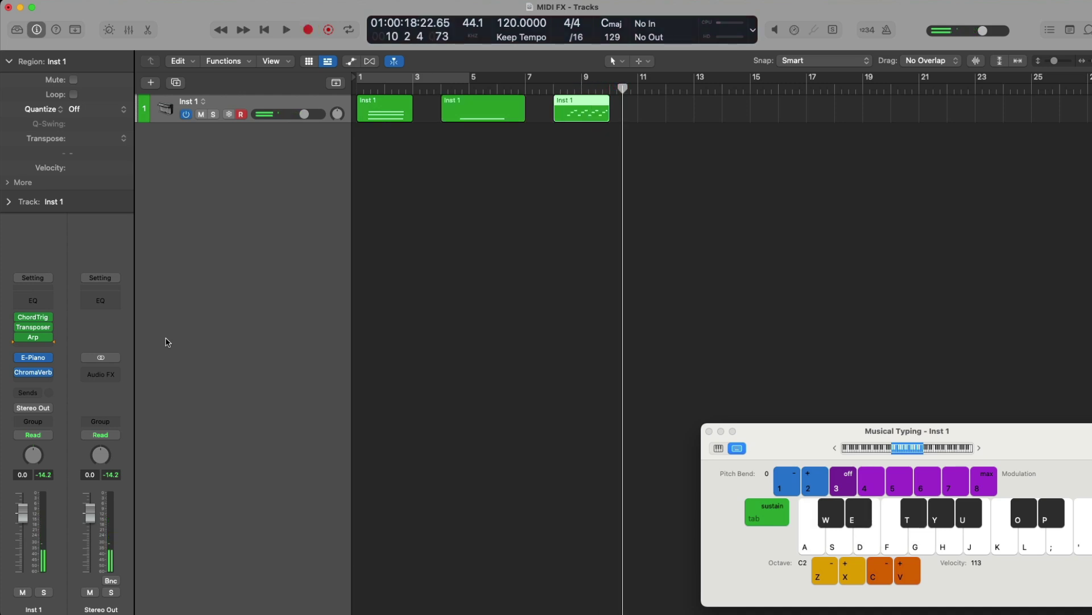
left_click(148, 30)
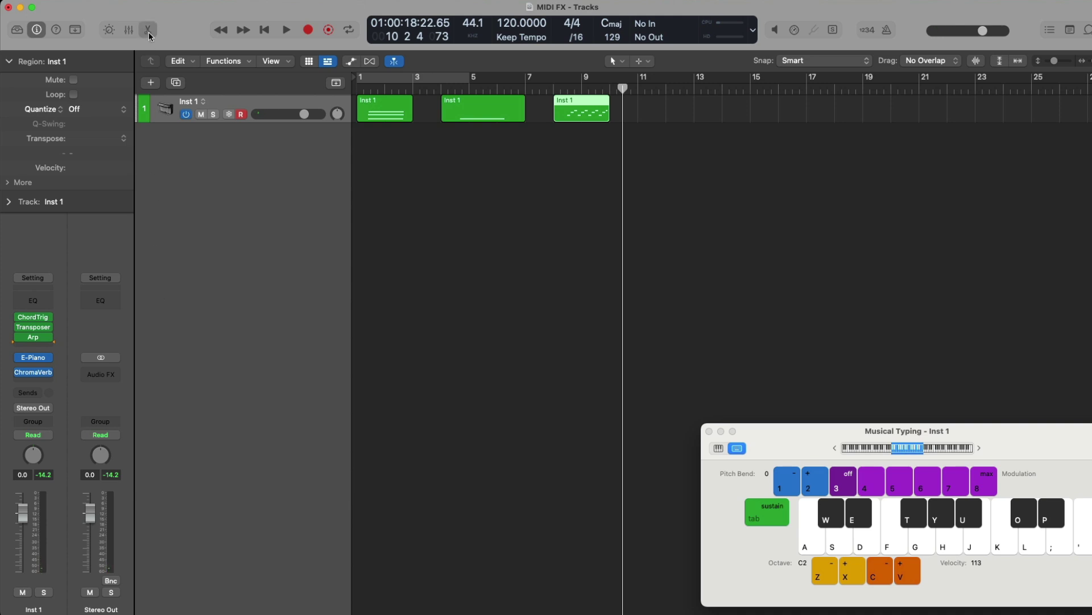
scroll(510, 463, "down", 3)
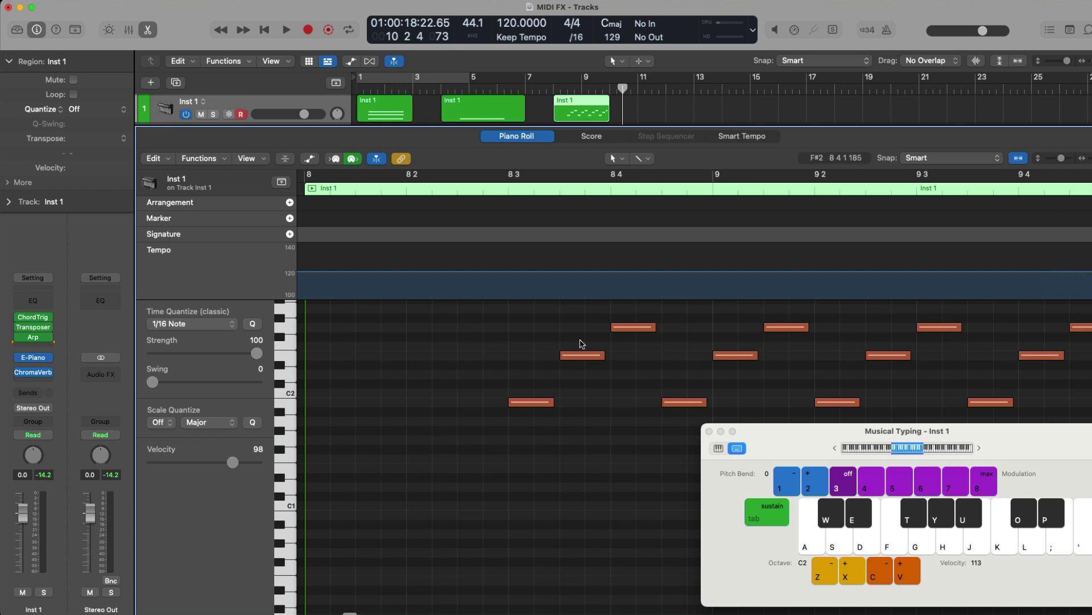
left_click(147, 29)
Step: Move the playhead to bar 11 and set Record MIDI to Track Here on the Chord Trigger slot
left_click(634, 86)
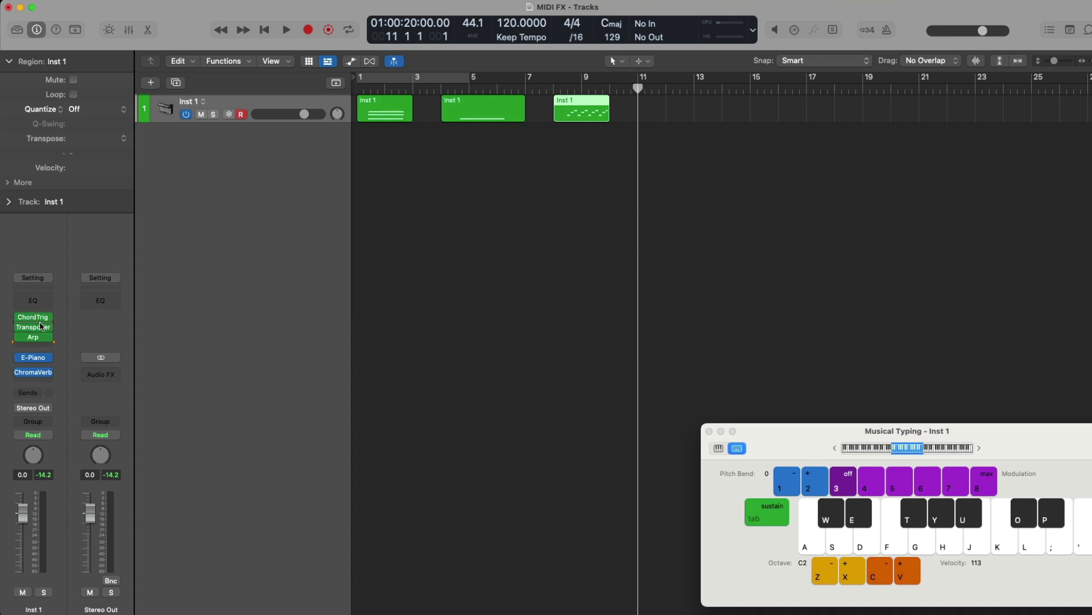
mouse_move(41, 329)
left_click(50, 339)
left_click(52, 311)
left_click(51, 319)
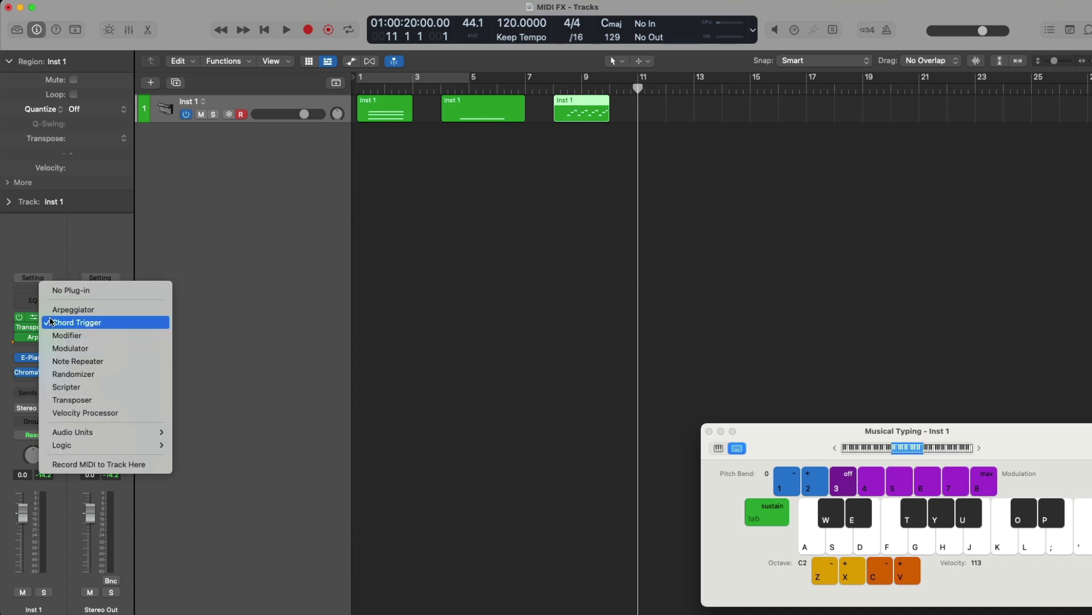
left_click(149, 467)
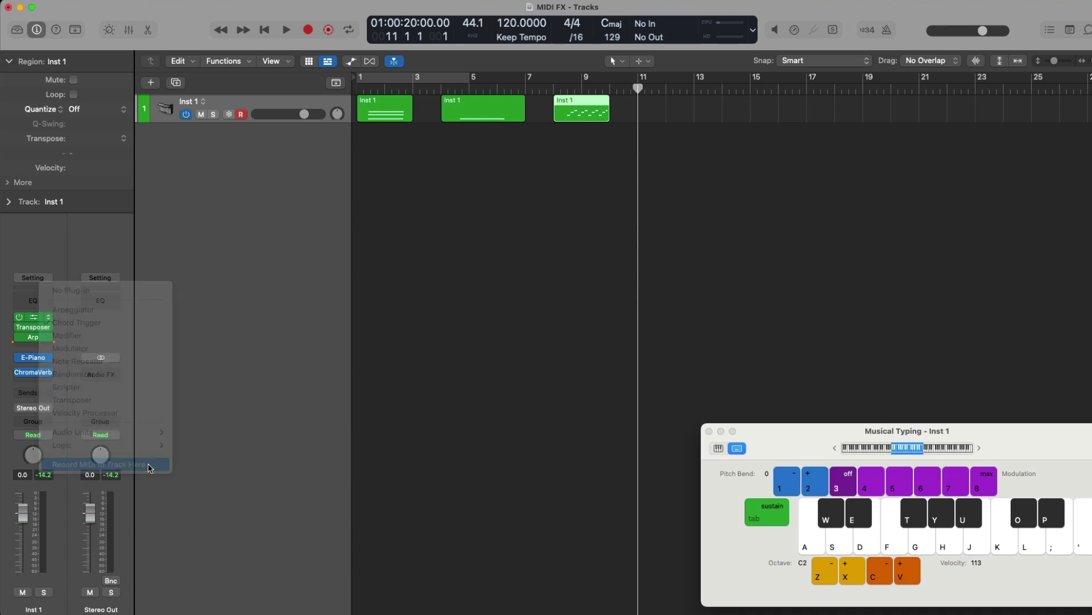
Step: Record a held C on Inst 1 from bar 11 and check the recorded notes in the Piano Roll
key("r")
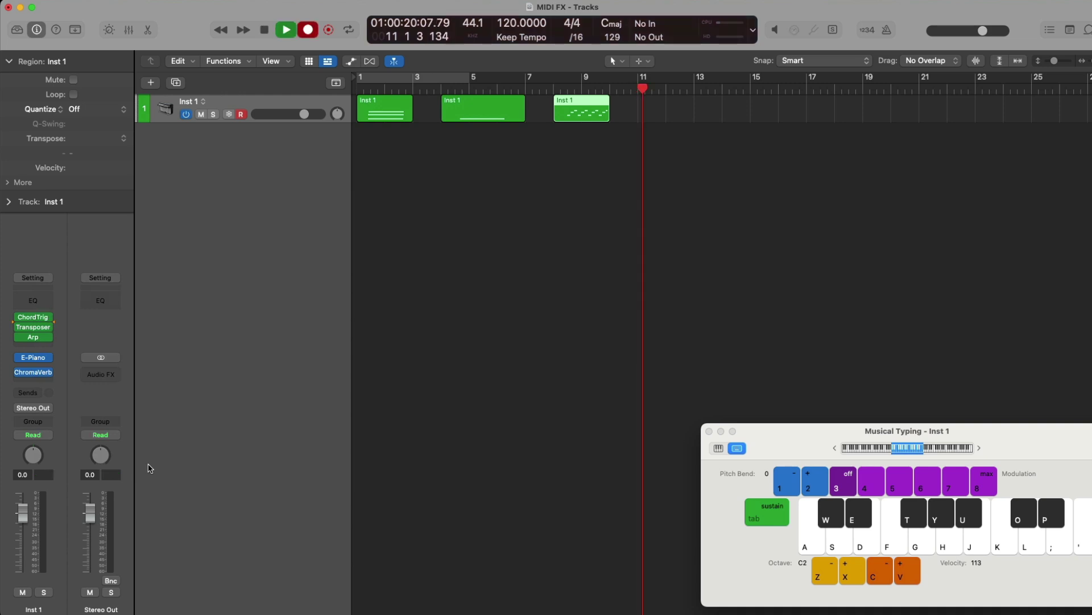
key("a")
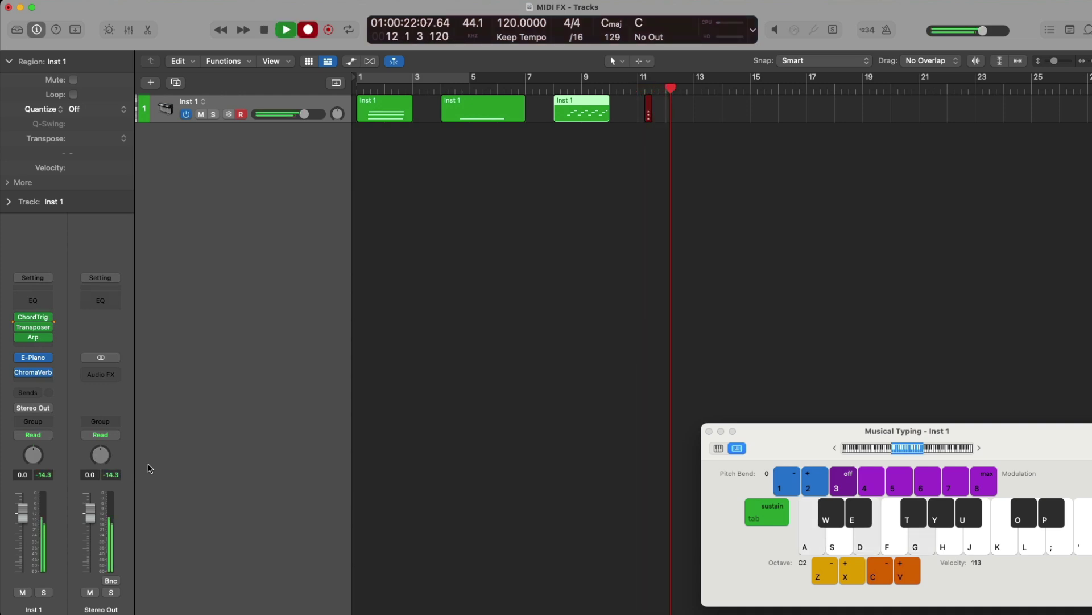
key("space")
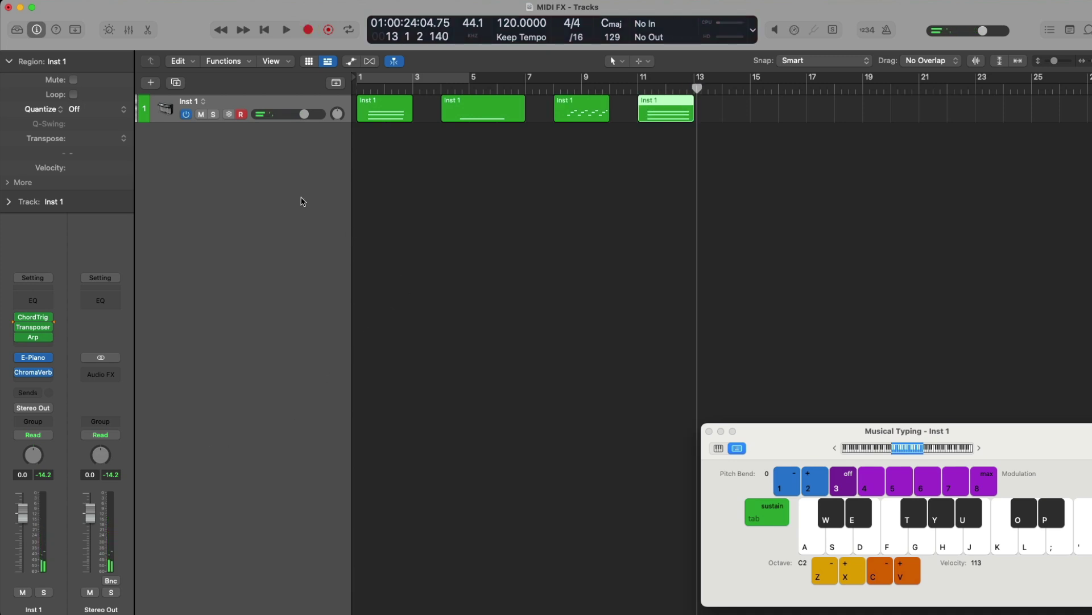
left_click(148, 29)
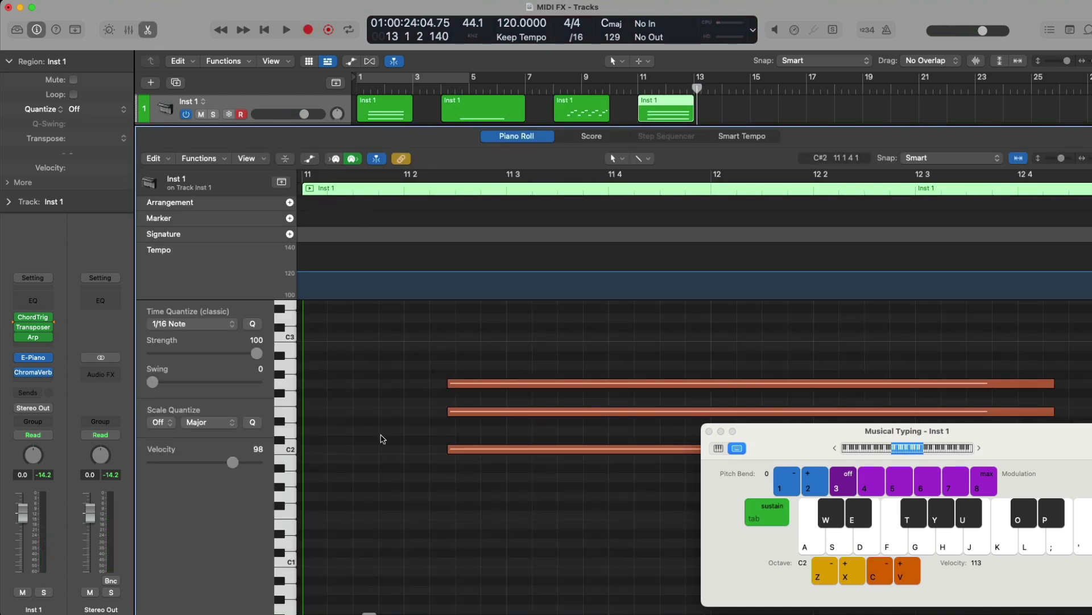
scroll(398, 398, "down", 2)
scroll(447, 424, "down", 2)
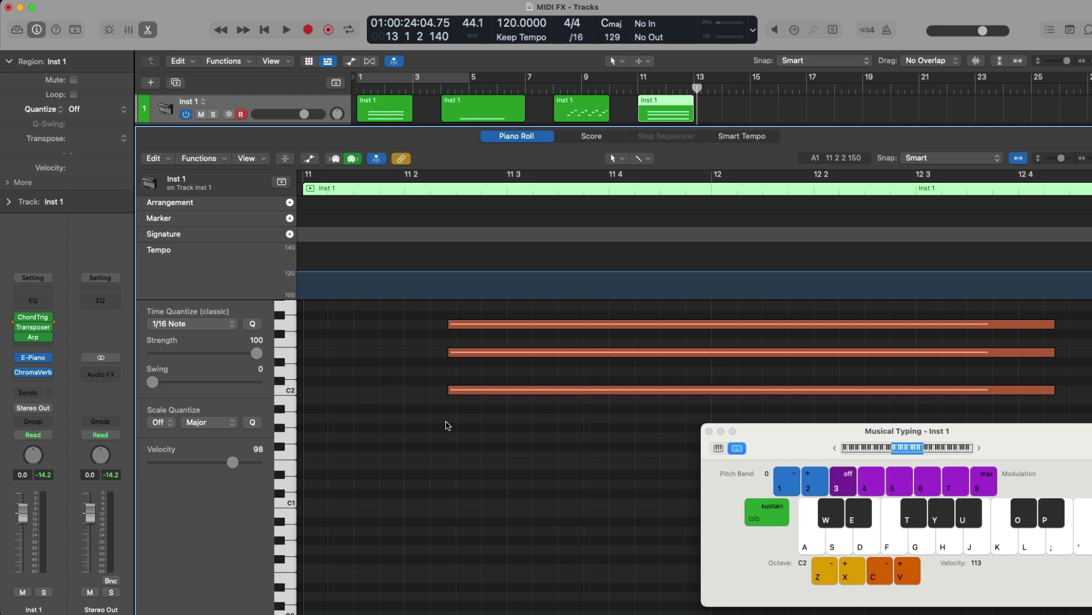
left_click(147, 26)
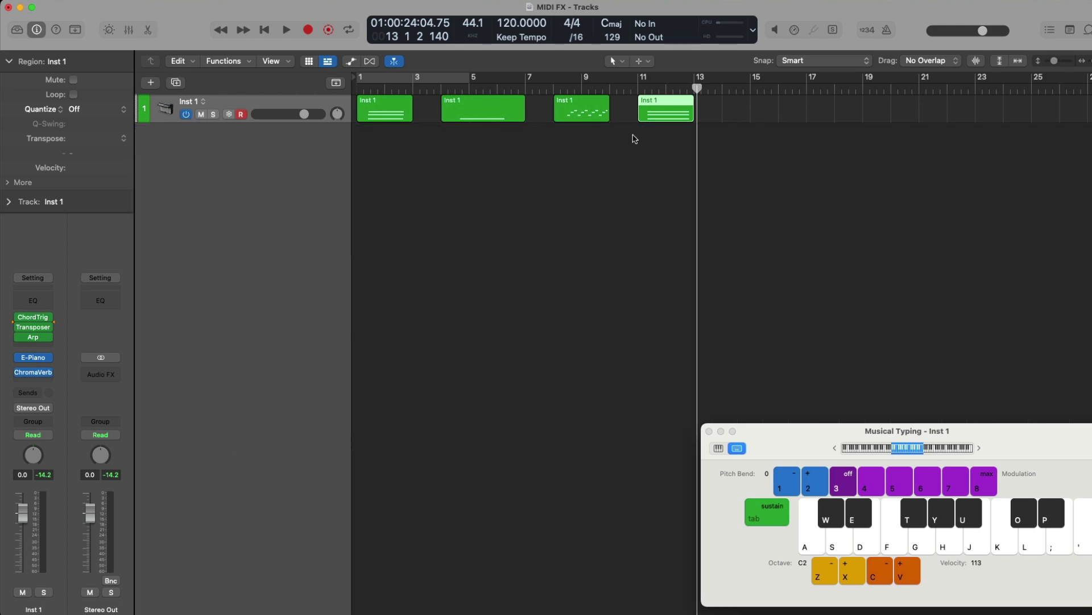
Step: Delete the Inst 1 regions at bars 1, 4 and 11, keeping only the arpeggiated region at bar 8
left_click(491, 103, "shift")
left_click(388, 109, "shift")
key("Delete")
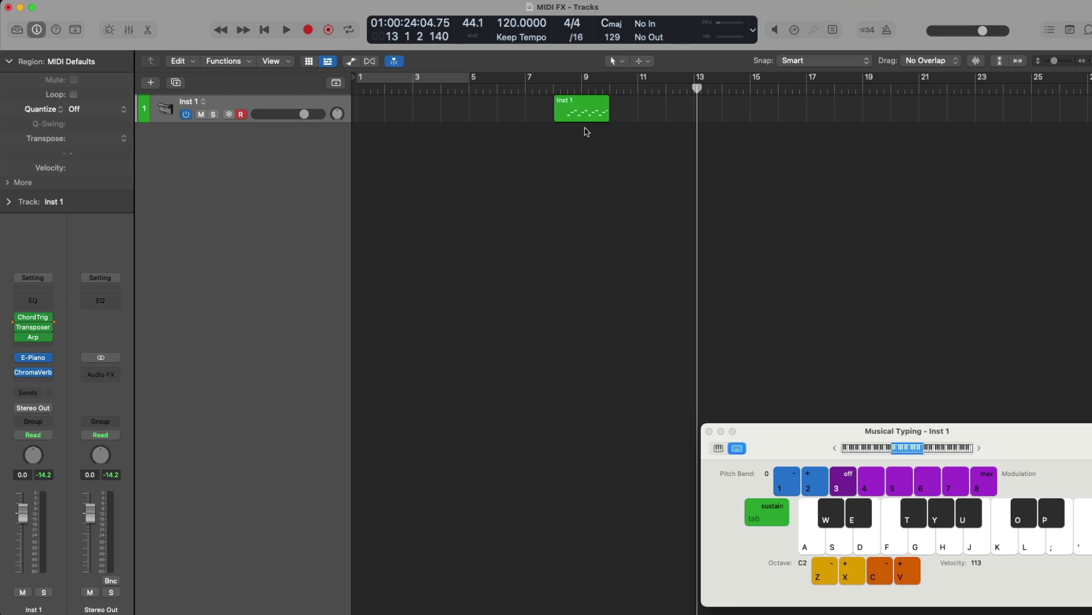
Step: Remove Chord Trigger, Transposer and Arpeggiator from the Inst 1 channel strip and turn off Record MIDI to Track Here
left_click(48, 318)
left_click(69, 291)
left_click(51, 328)
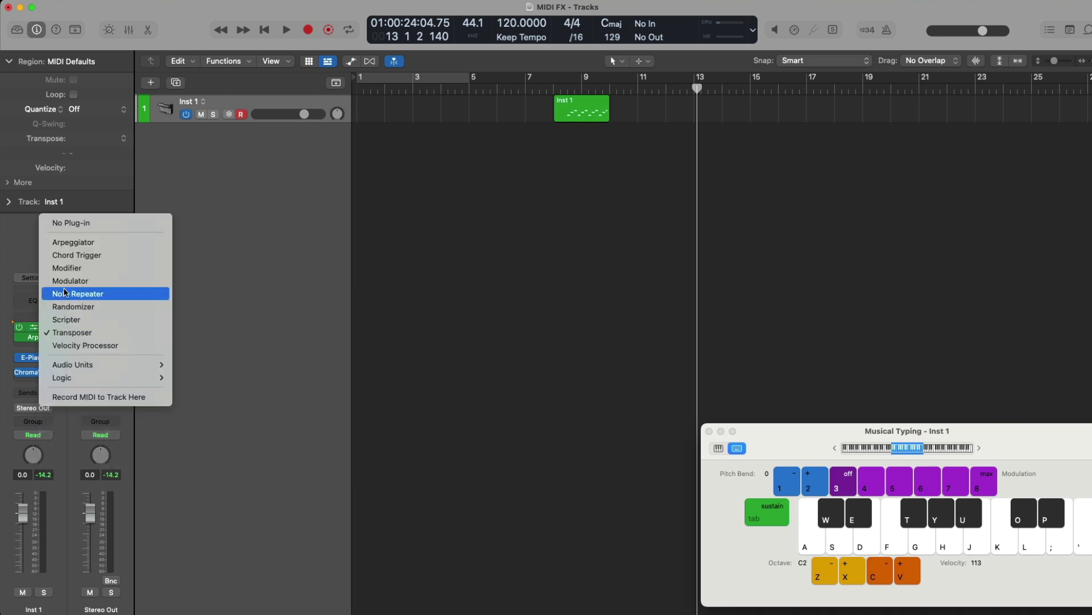
left_click(68, 223)
left_click(50, 337)
left_click(50, 320)
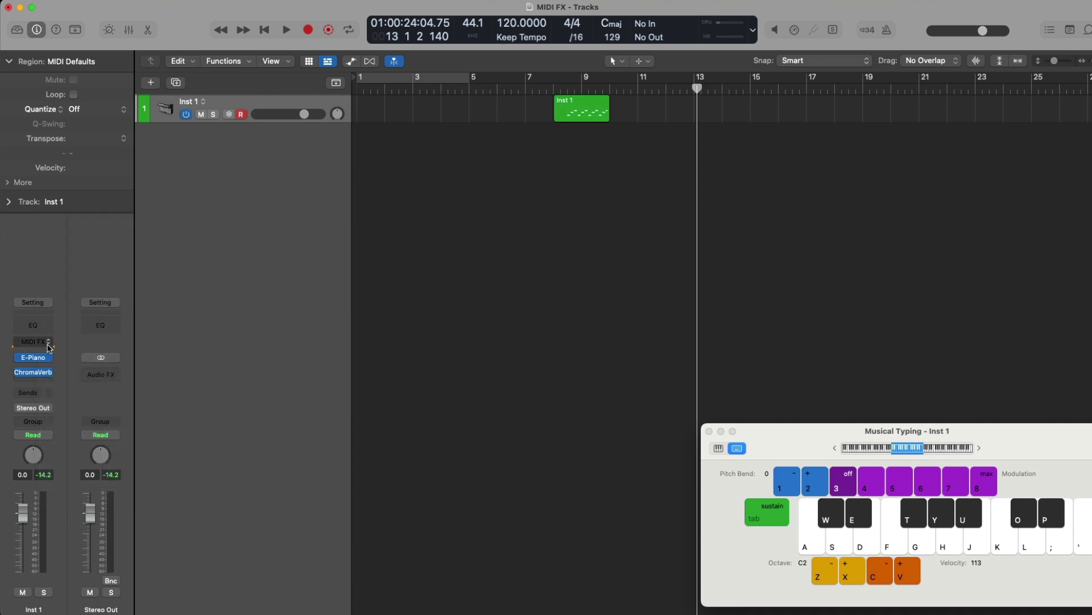
left_click(49, 342)
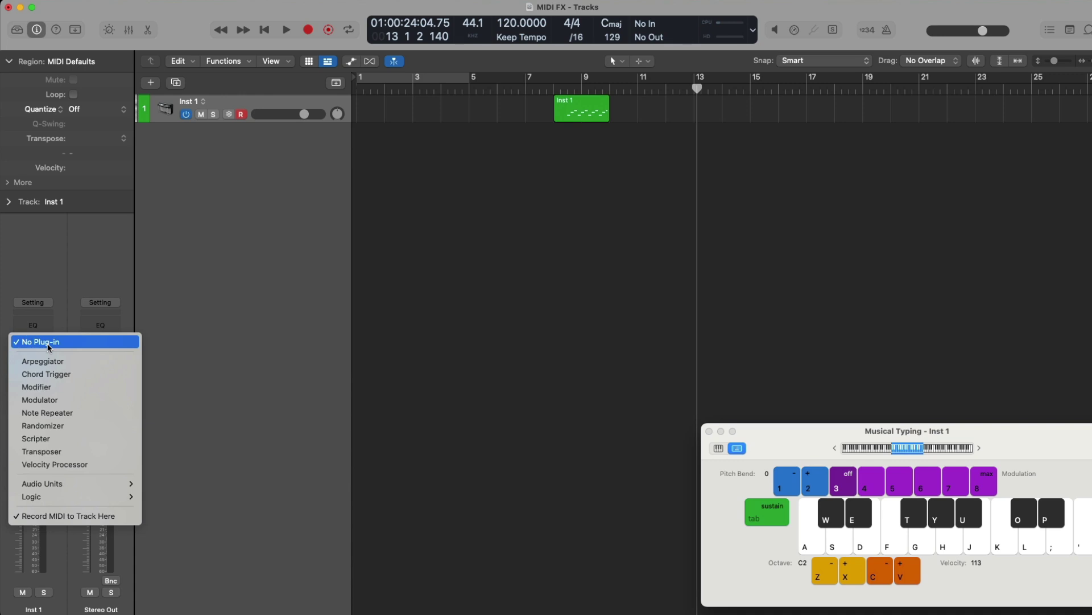
left_click(50, 515)
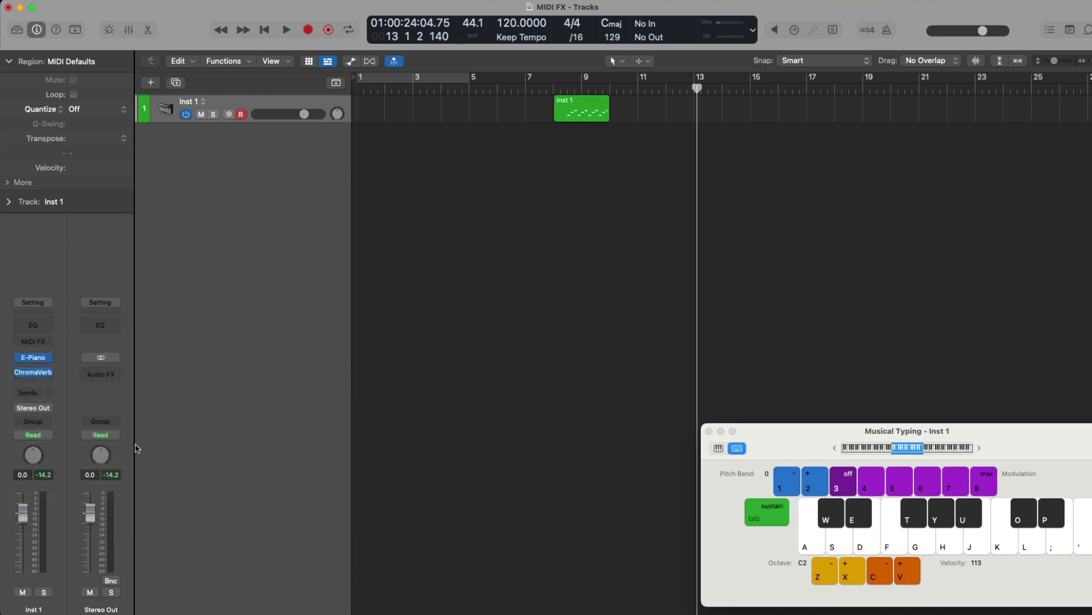
Step: Play back the recorded arpeggio region from about bar 8 to its end and close the Musical Typing window
left_click(562, 91)
key("space")
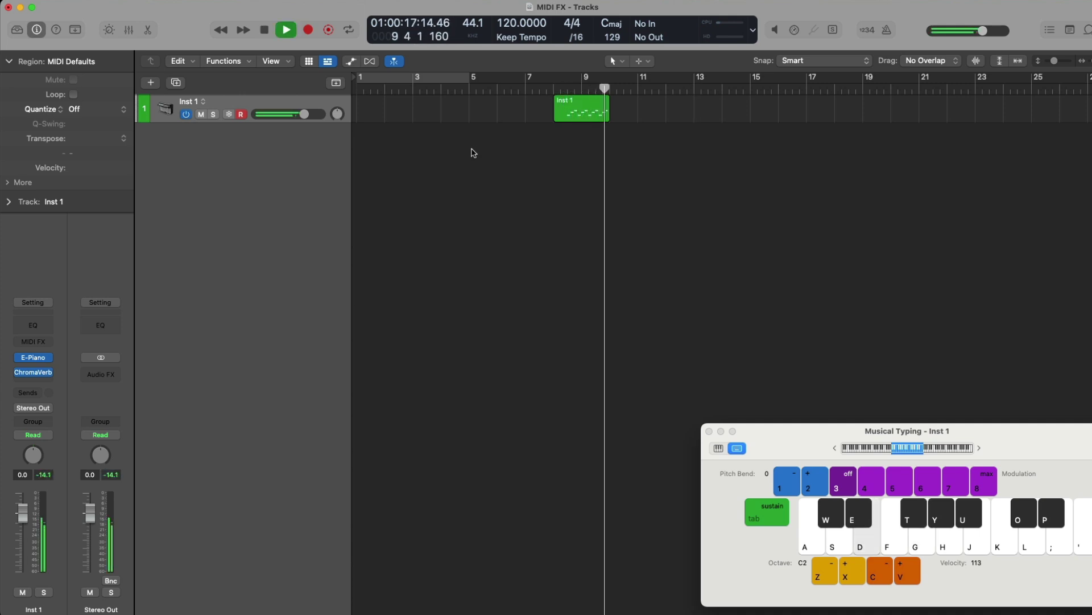
key("space")
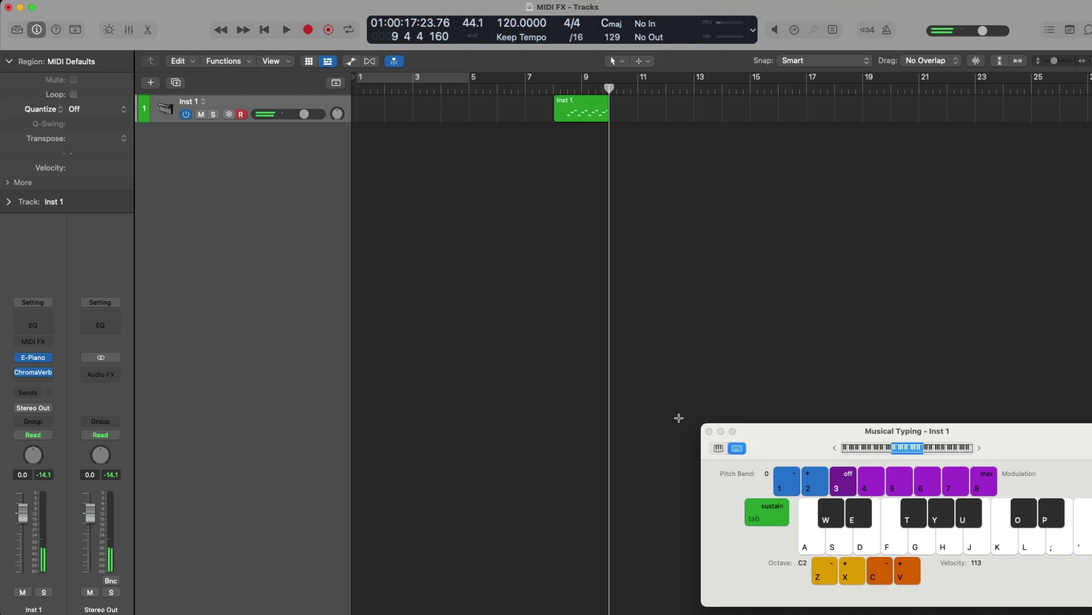
left_click(709, 431)
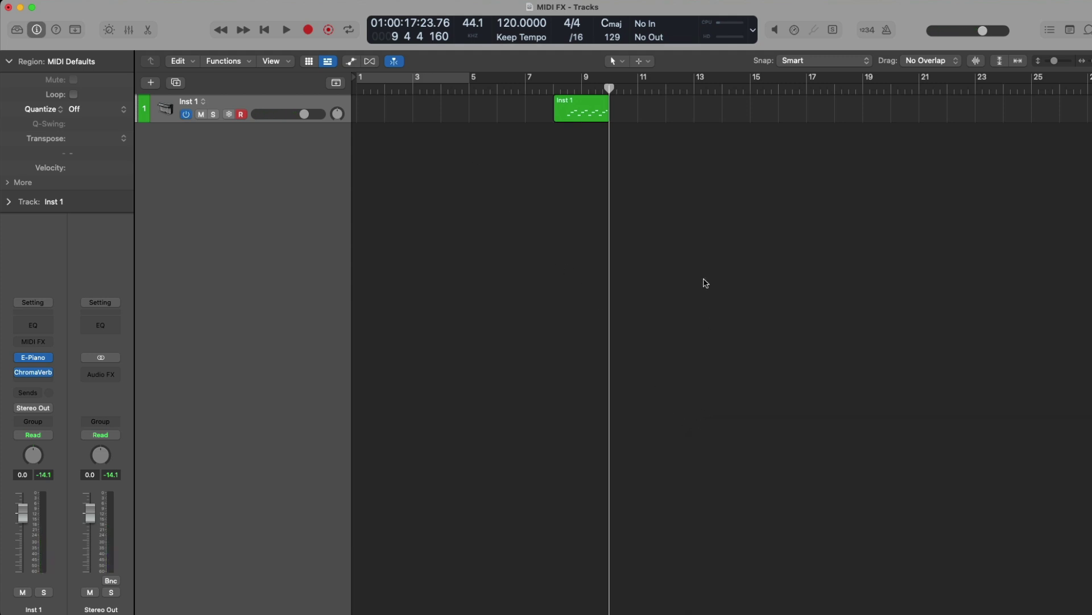